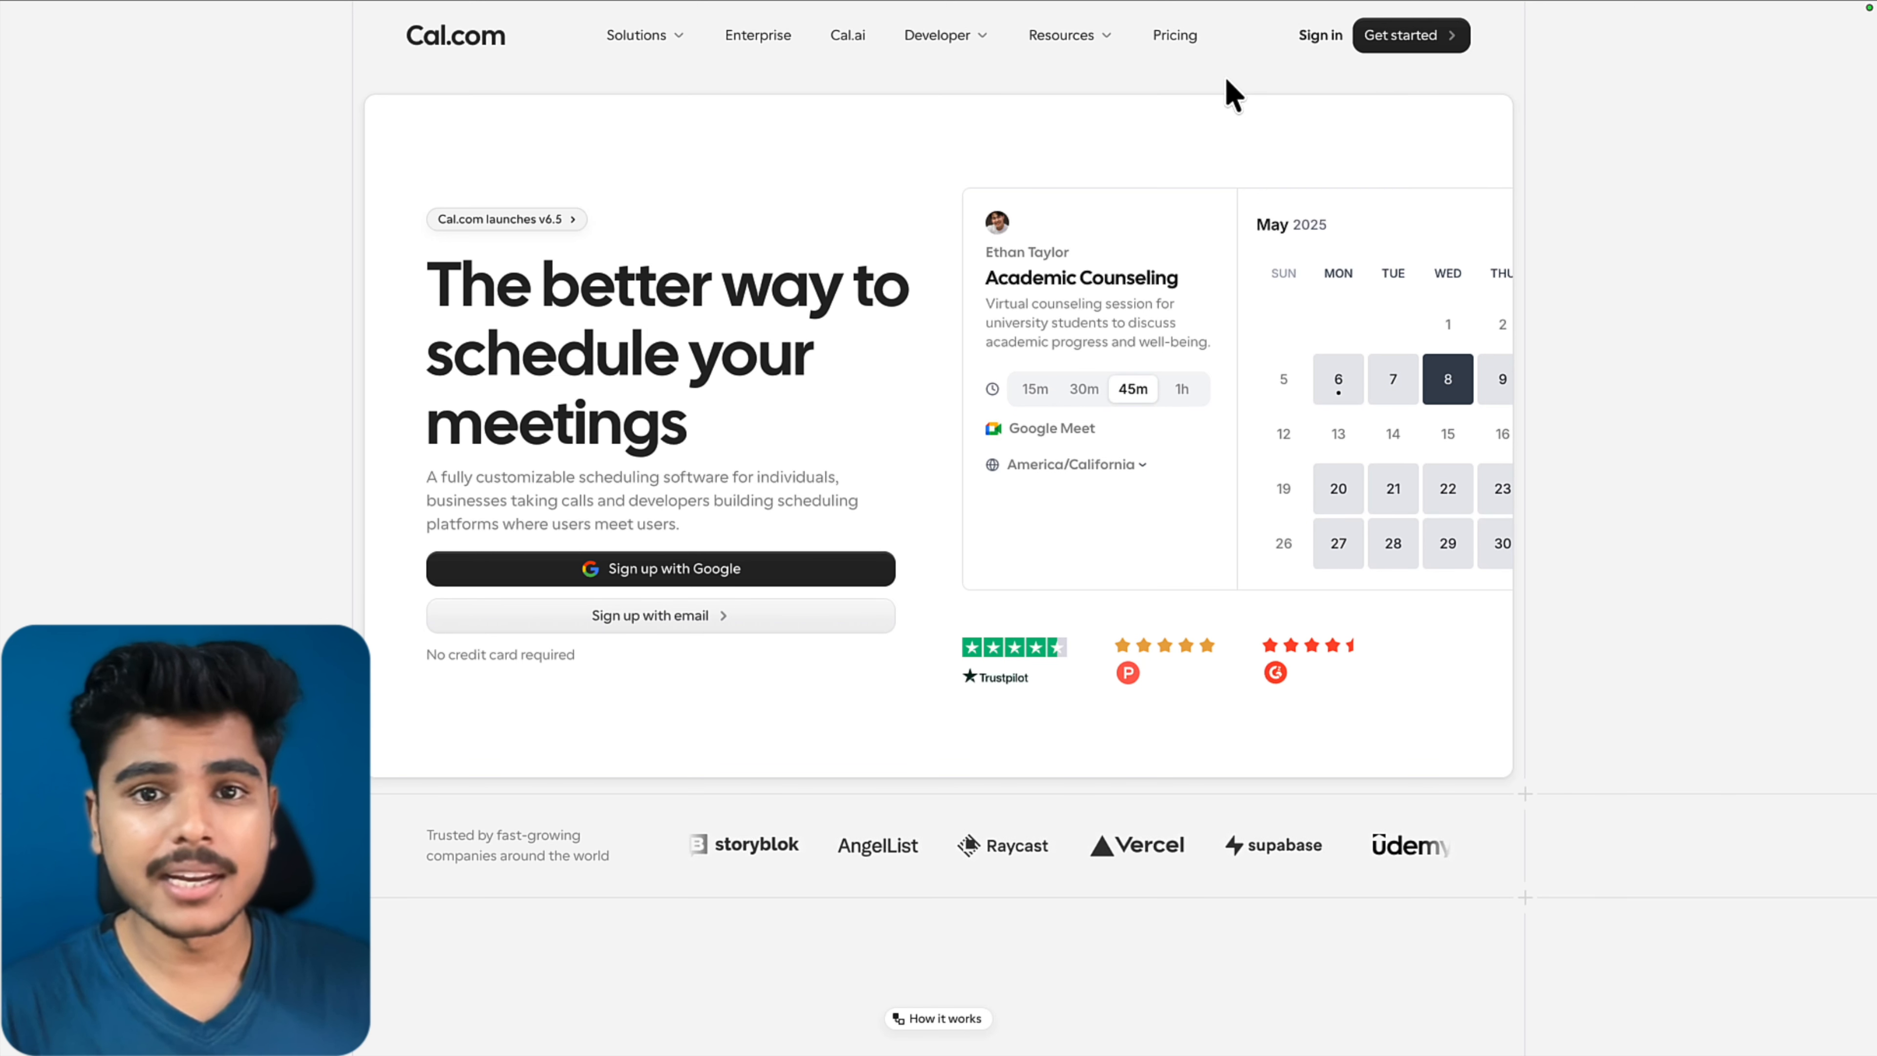
# Open the Cal.com pricing page and look over the available plans
pyautogui.click(1168, 40)
pyautogui.moveTo(446, 412); pyautogui.dragTo(494, 412)
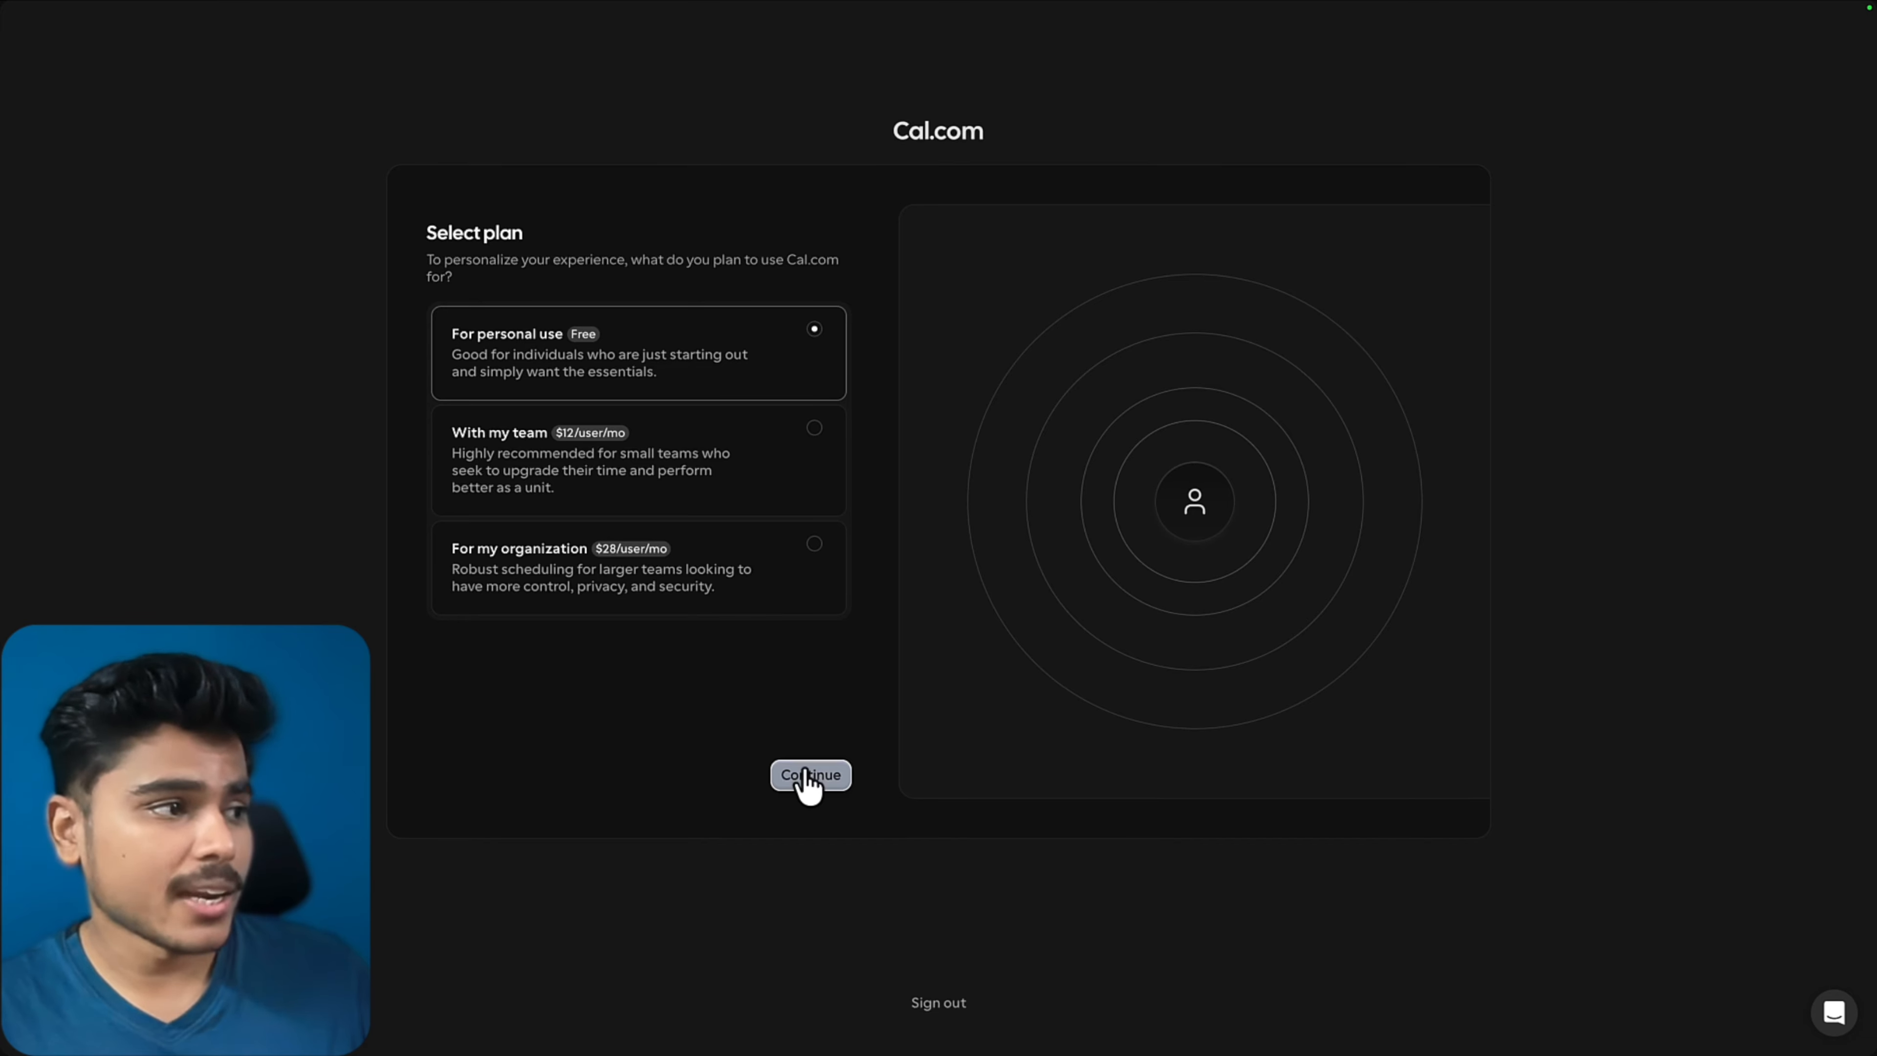
# Complete onboarding with the free personal plan, the bio "Hey! See you in the meet!" and Google Calendar as the connected calendar
pyautogui.click(809, 776)
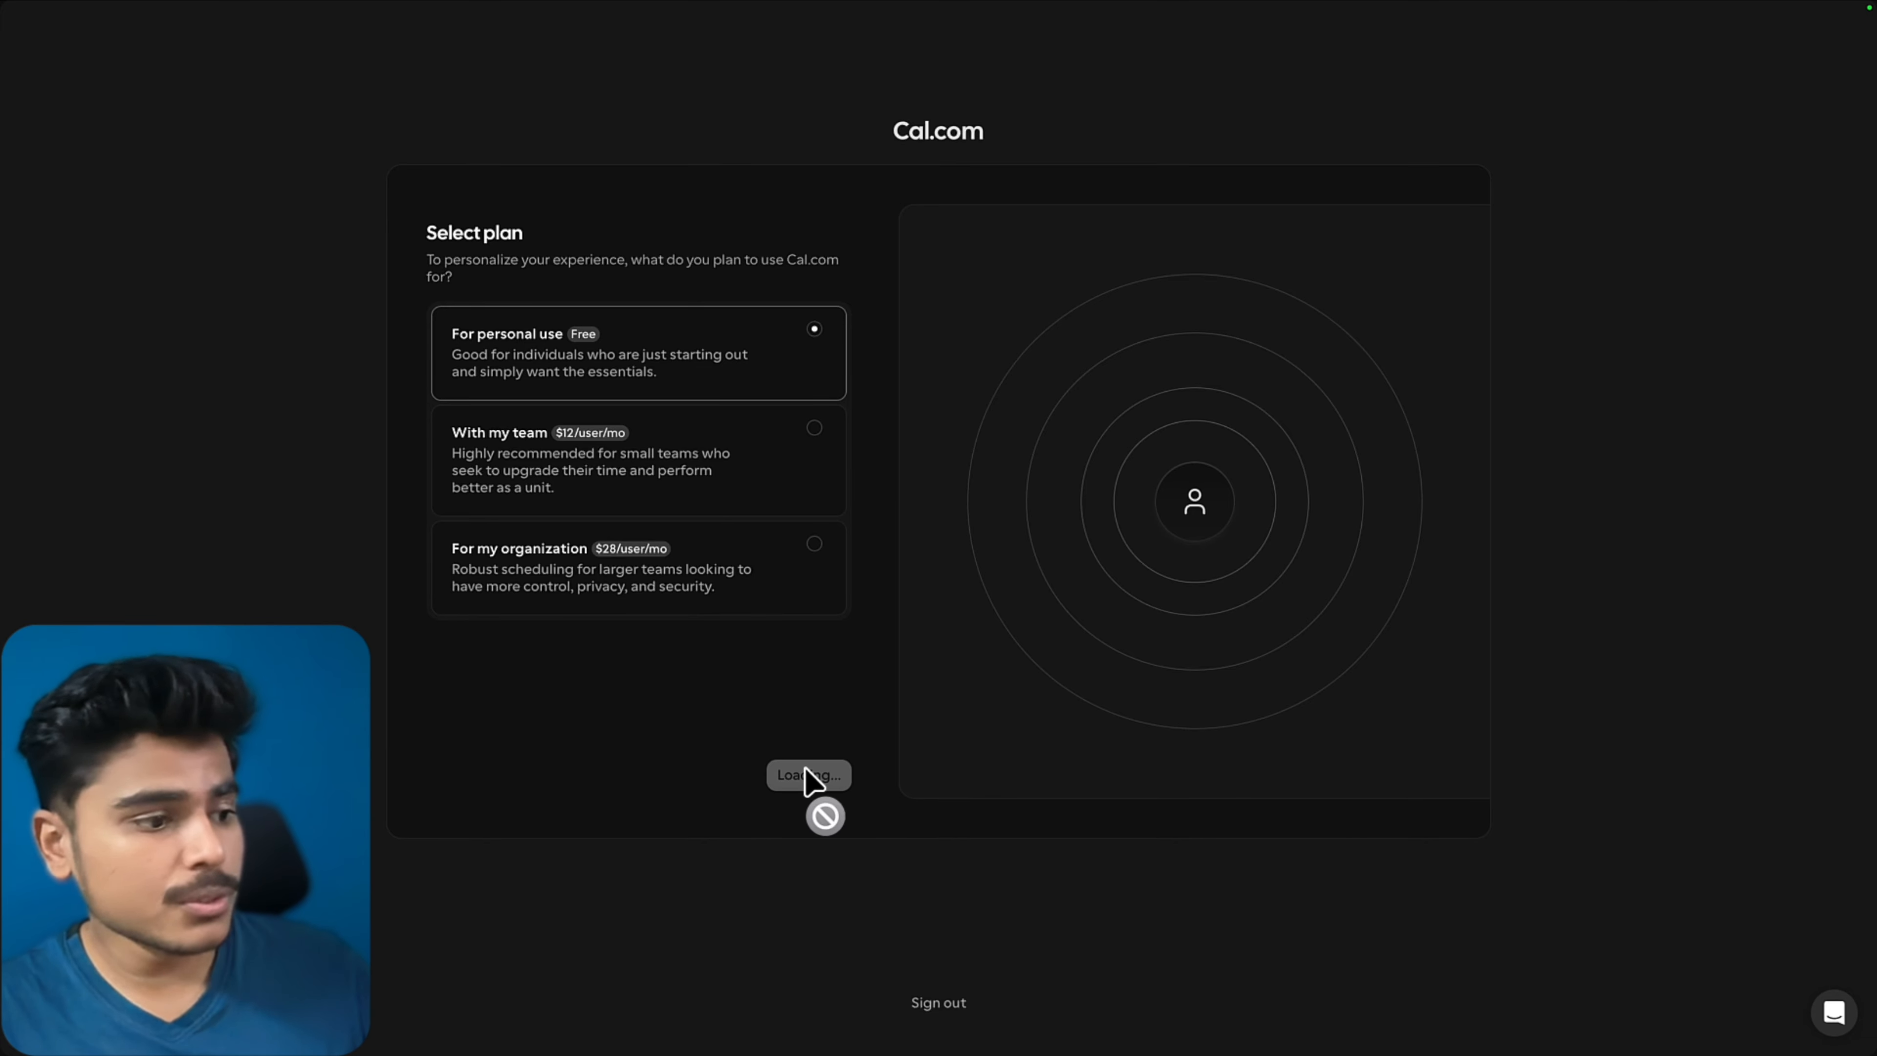
pyautogui.click(635, 534)
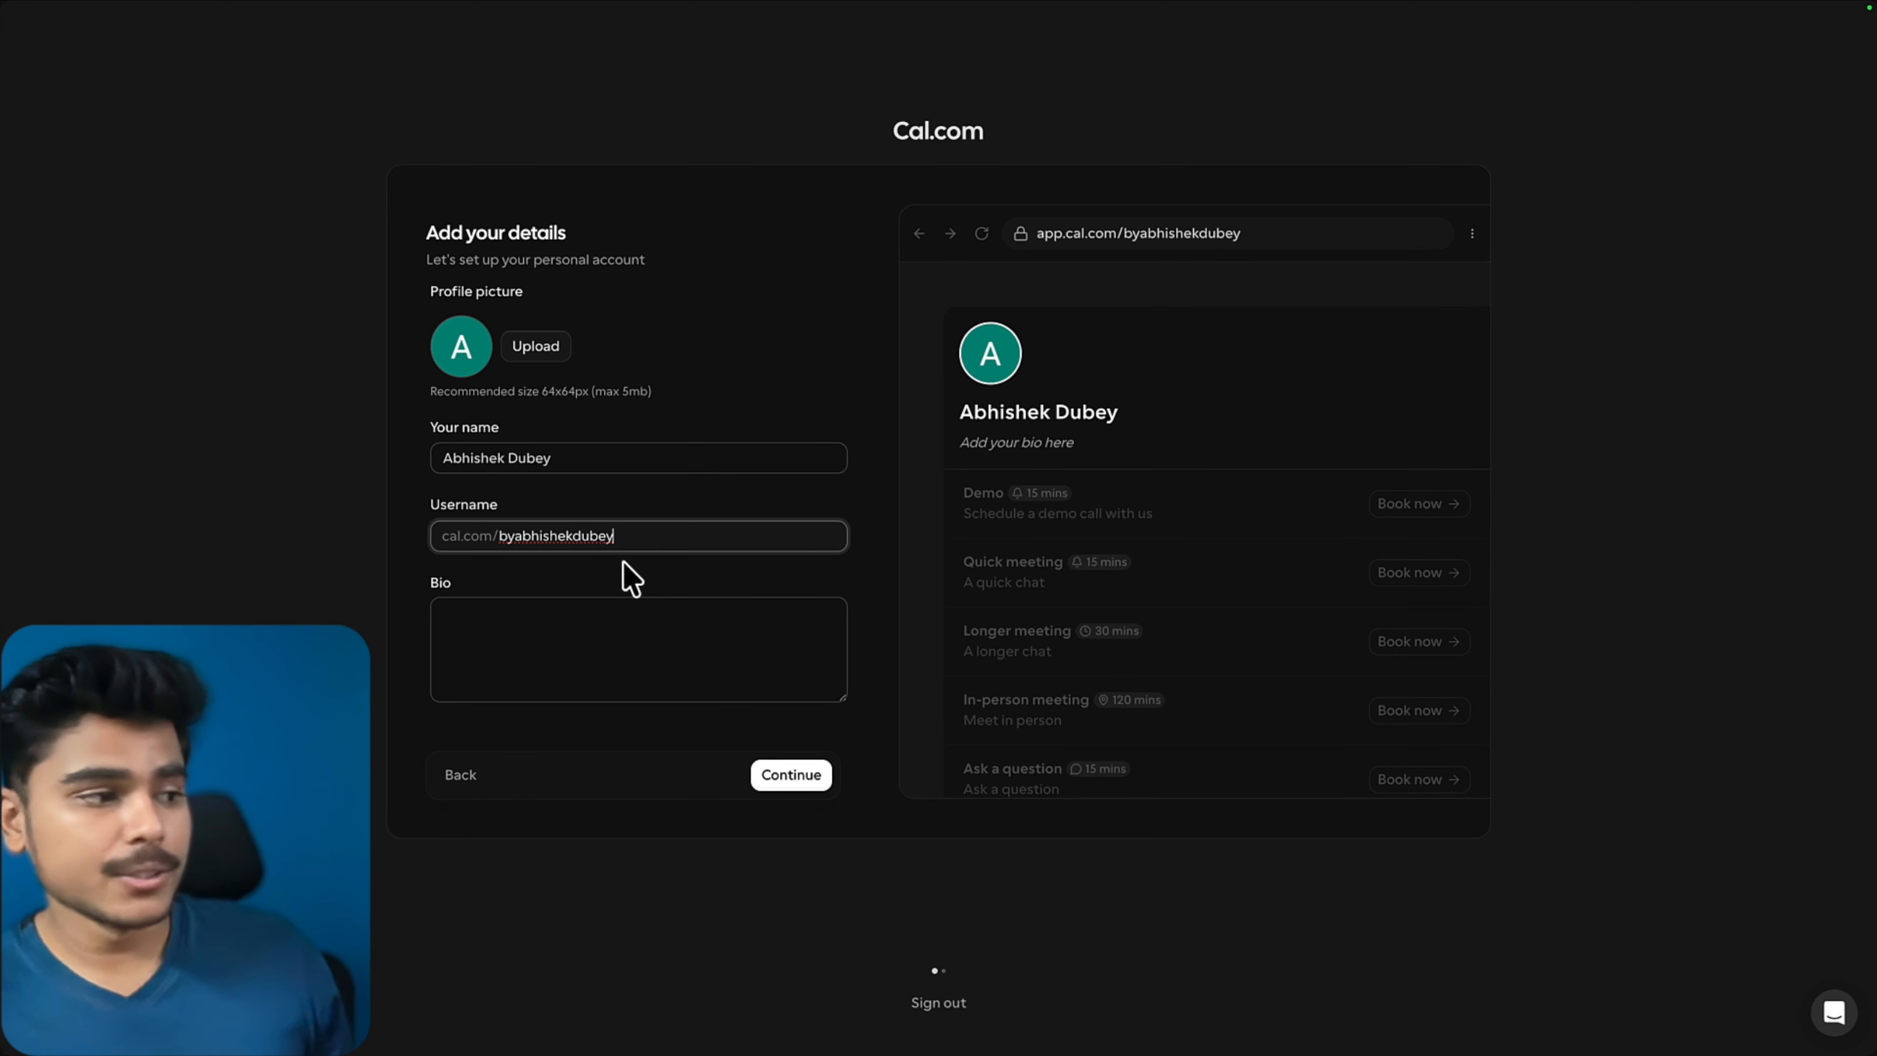
pyautogui.click(617, 642)
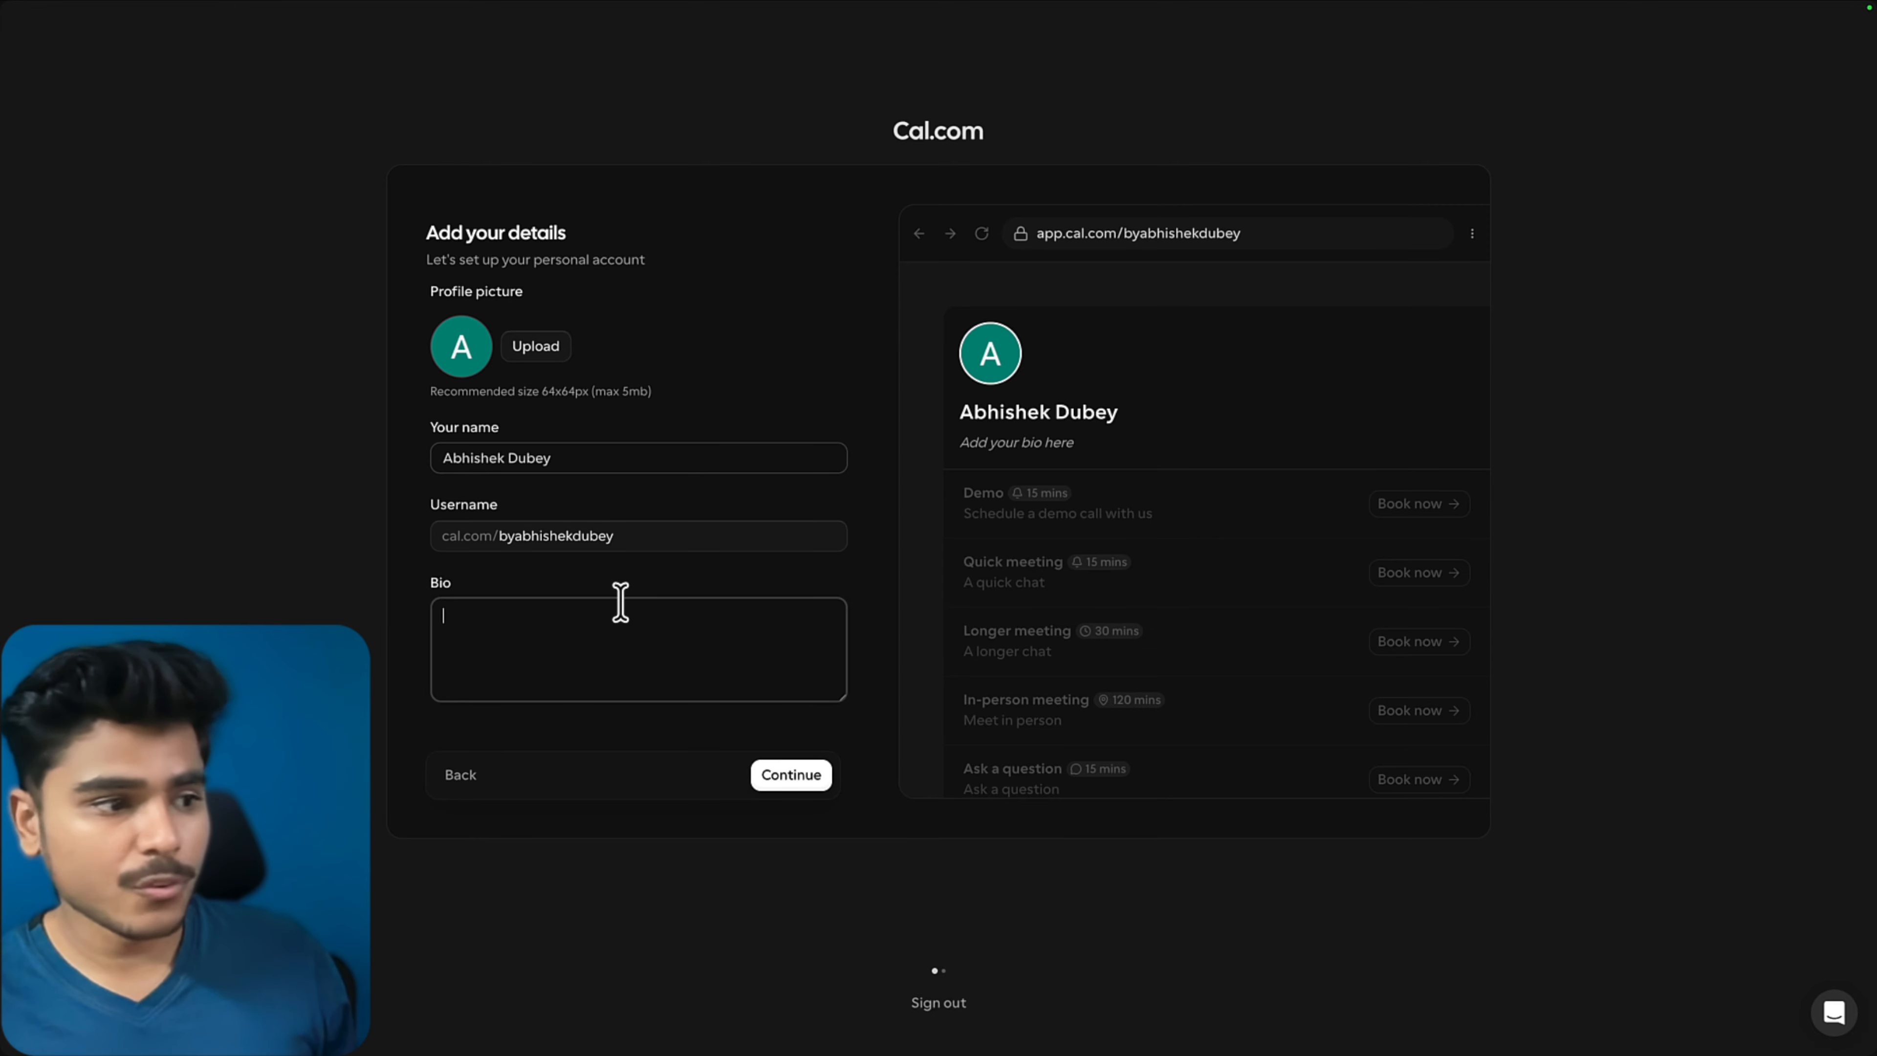
pyautogui.write('Hey! See you in the meet!')
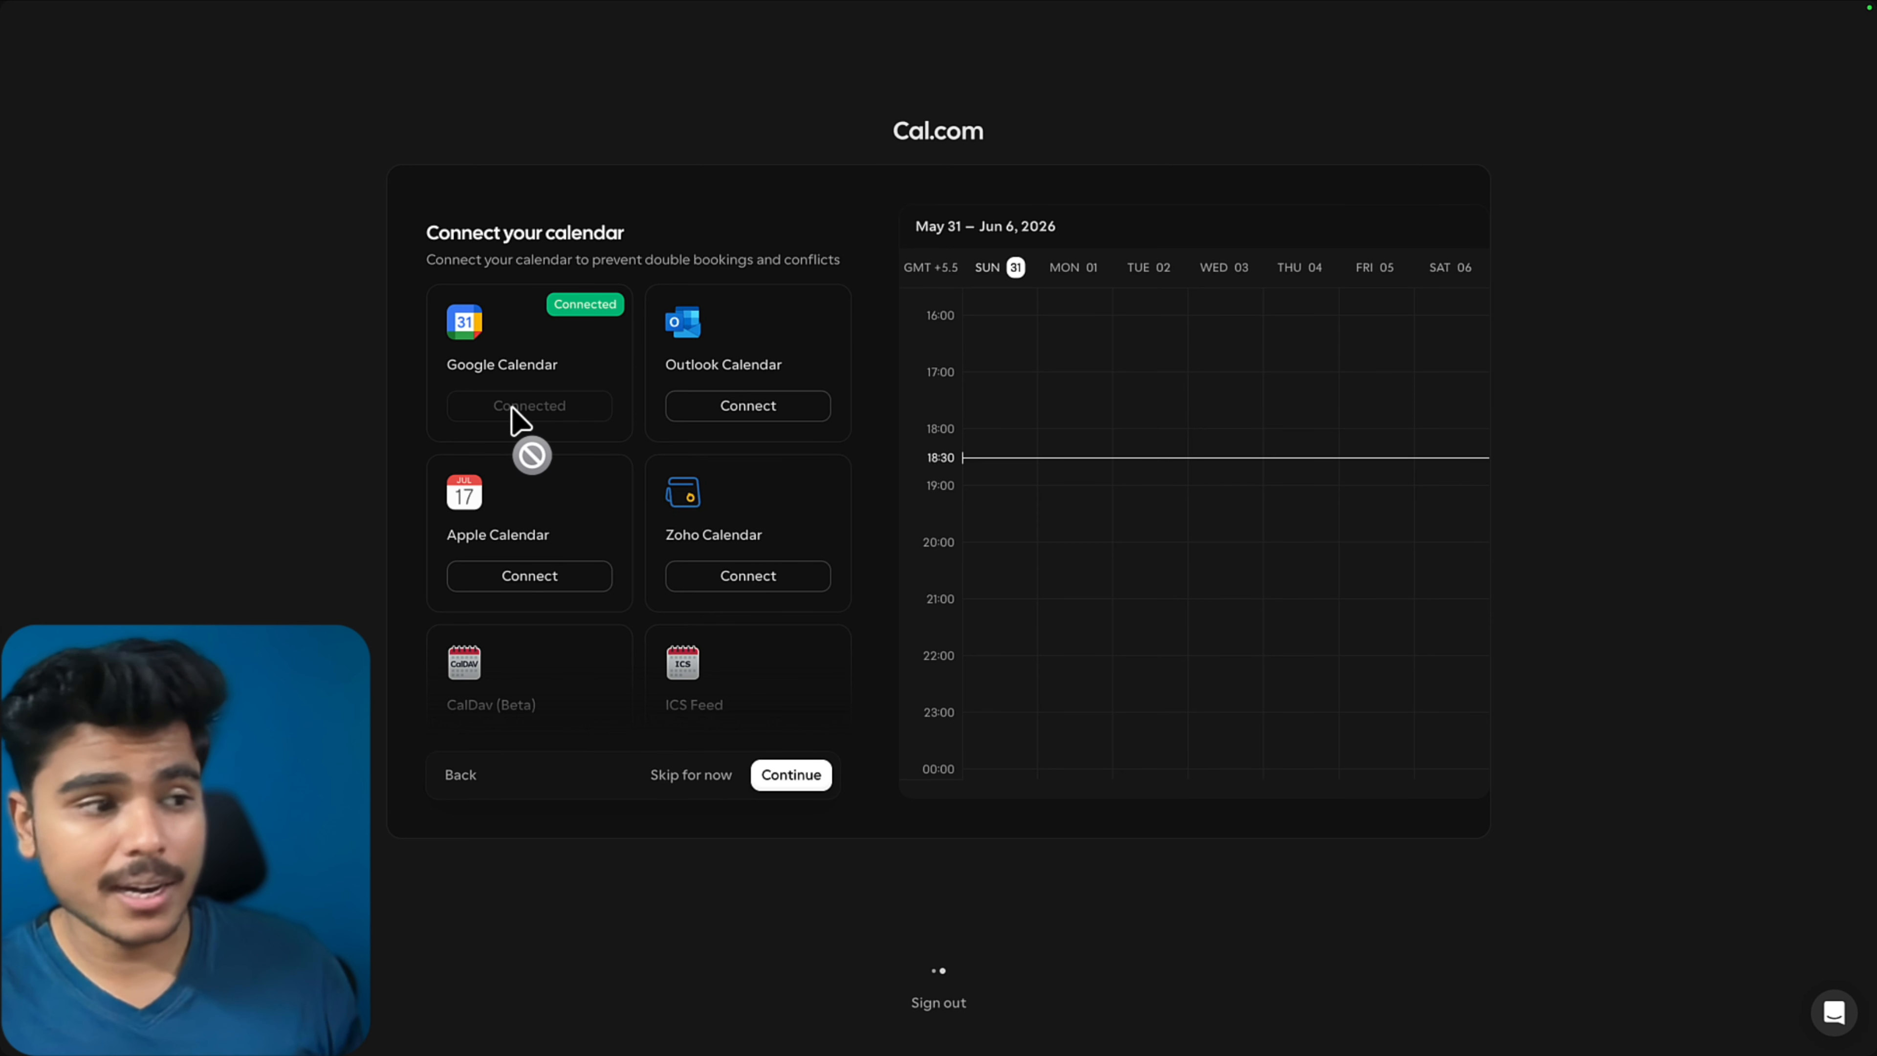
pyautogui.click(805, 785)
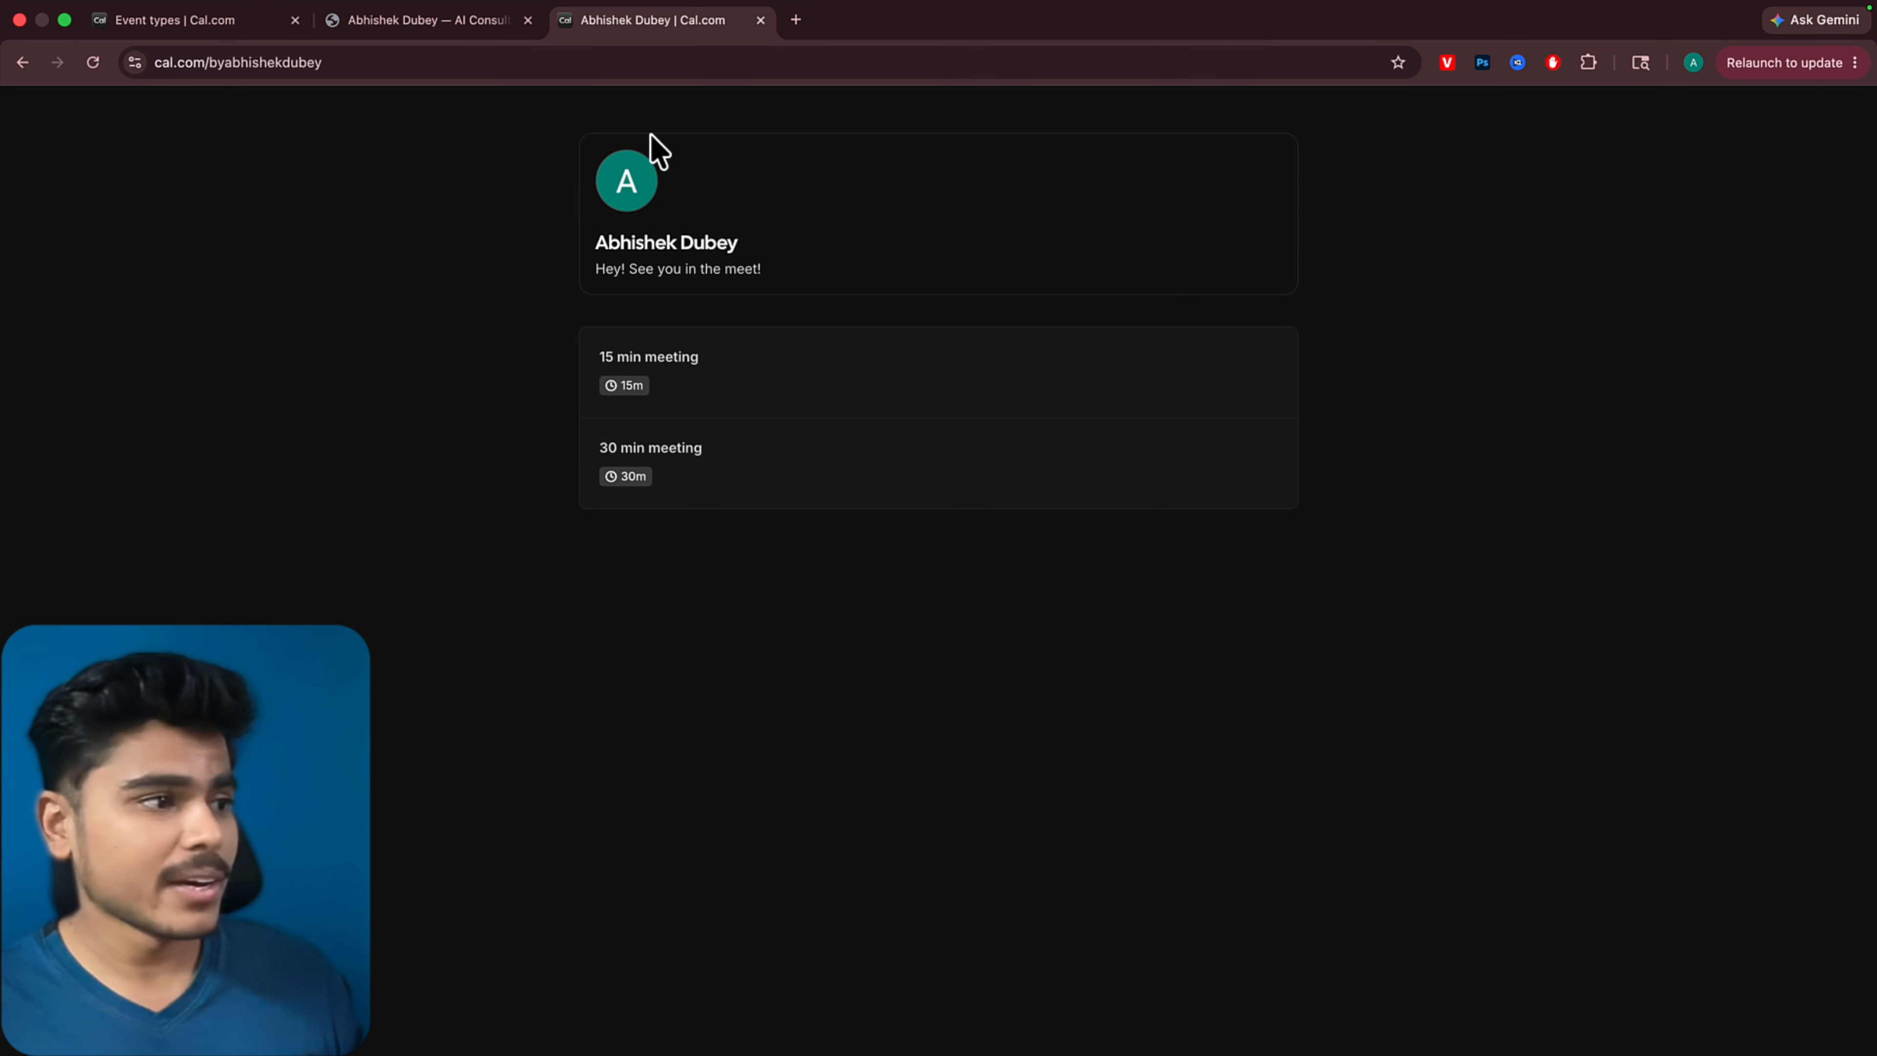
# Open the 15 min meeting on the public booking page and view the time slots for June 2, 2026
pyautogui.click(782, 405)
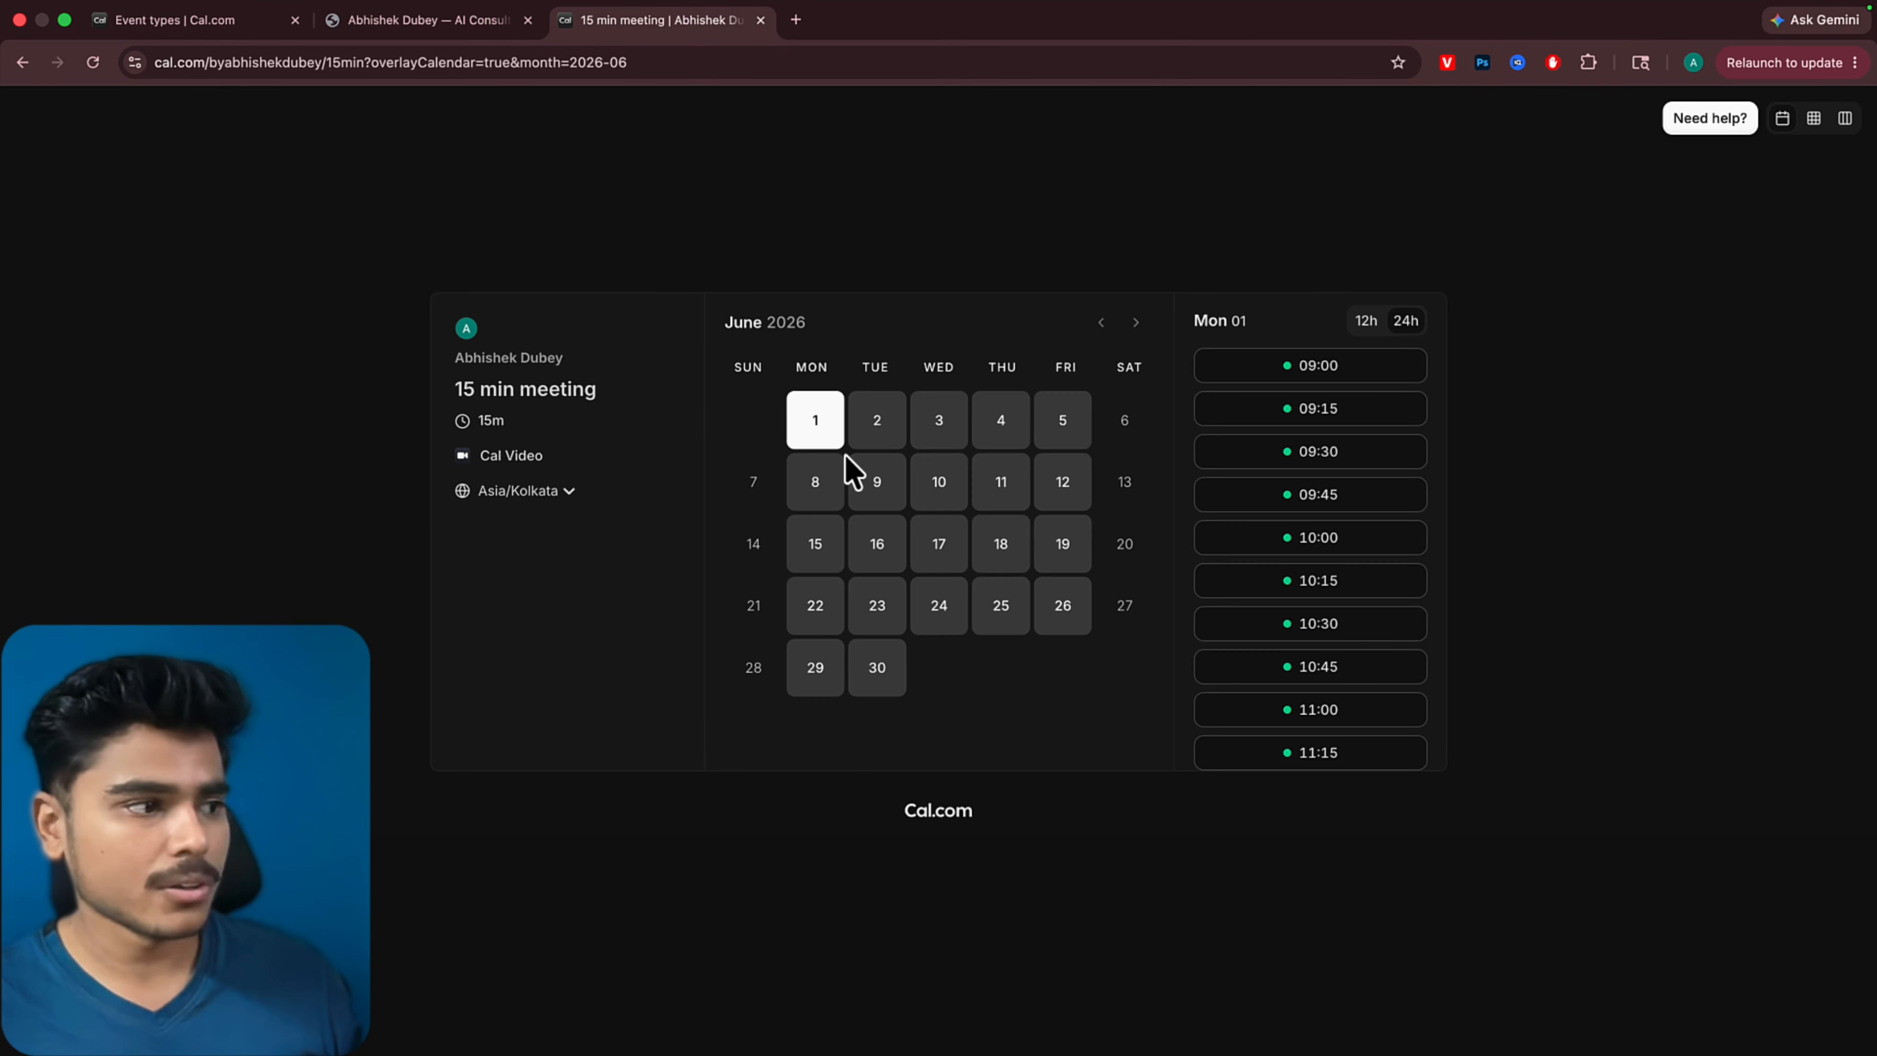
pyautogui.click(880, 422)
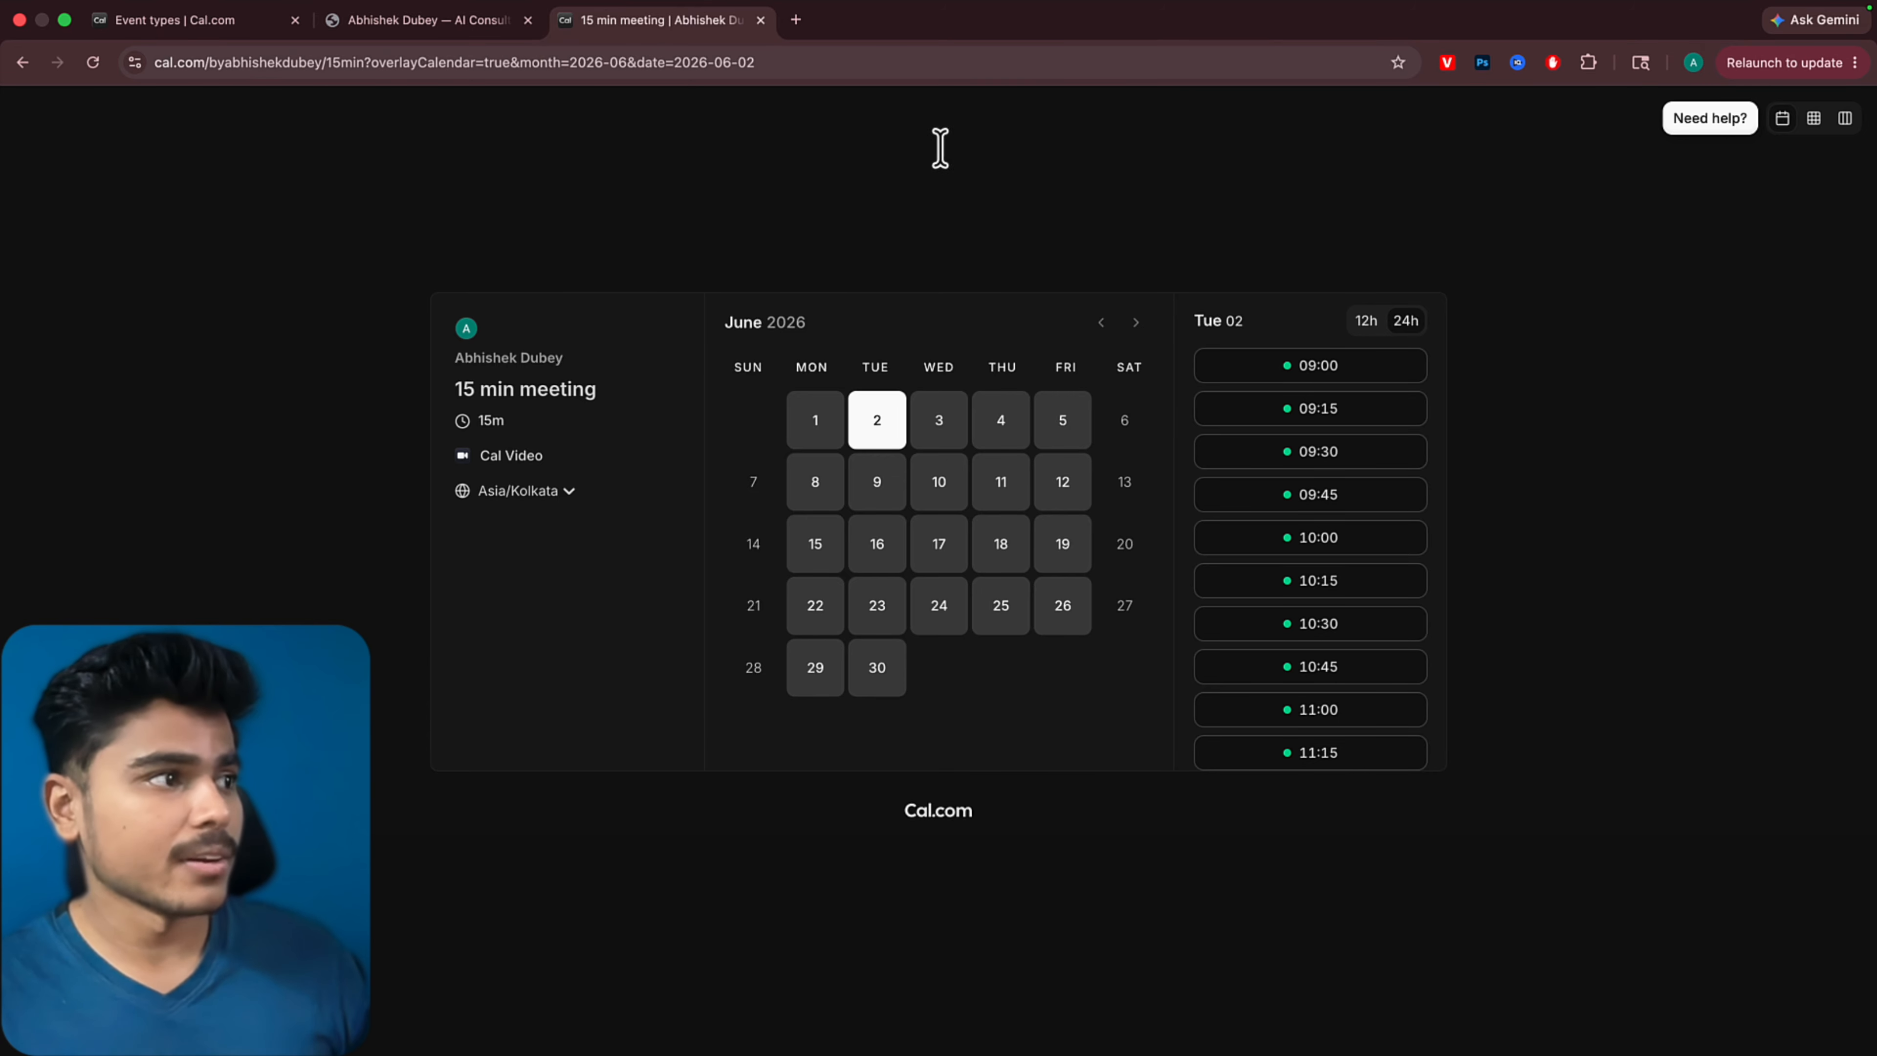
# Return to the event types list and delete the default event types, including the 15 min meeting
pyautogui.click(178, 20)
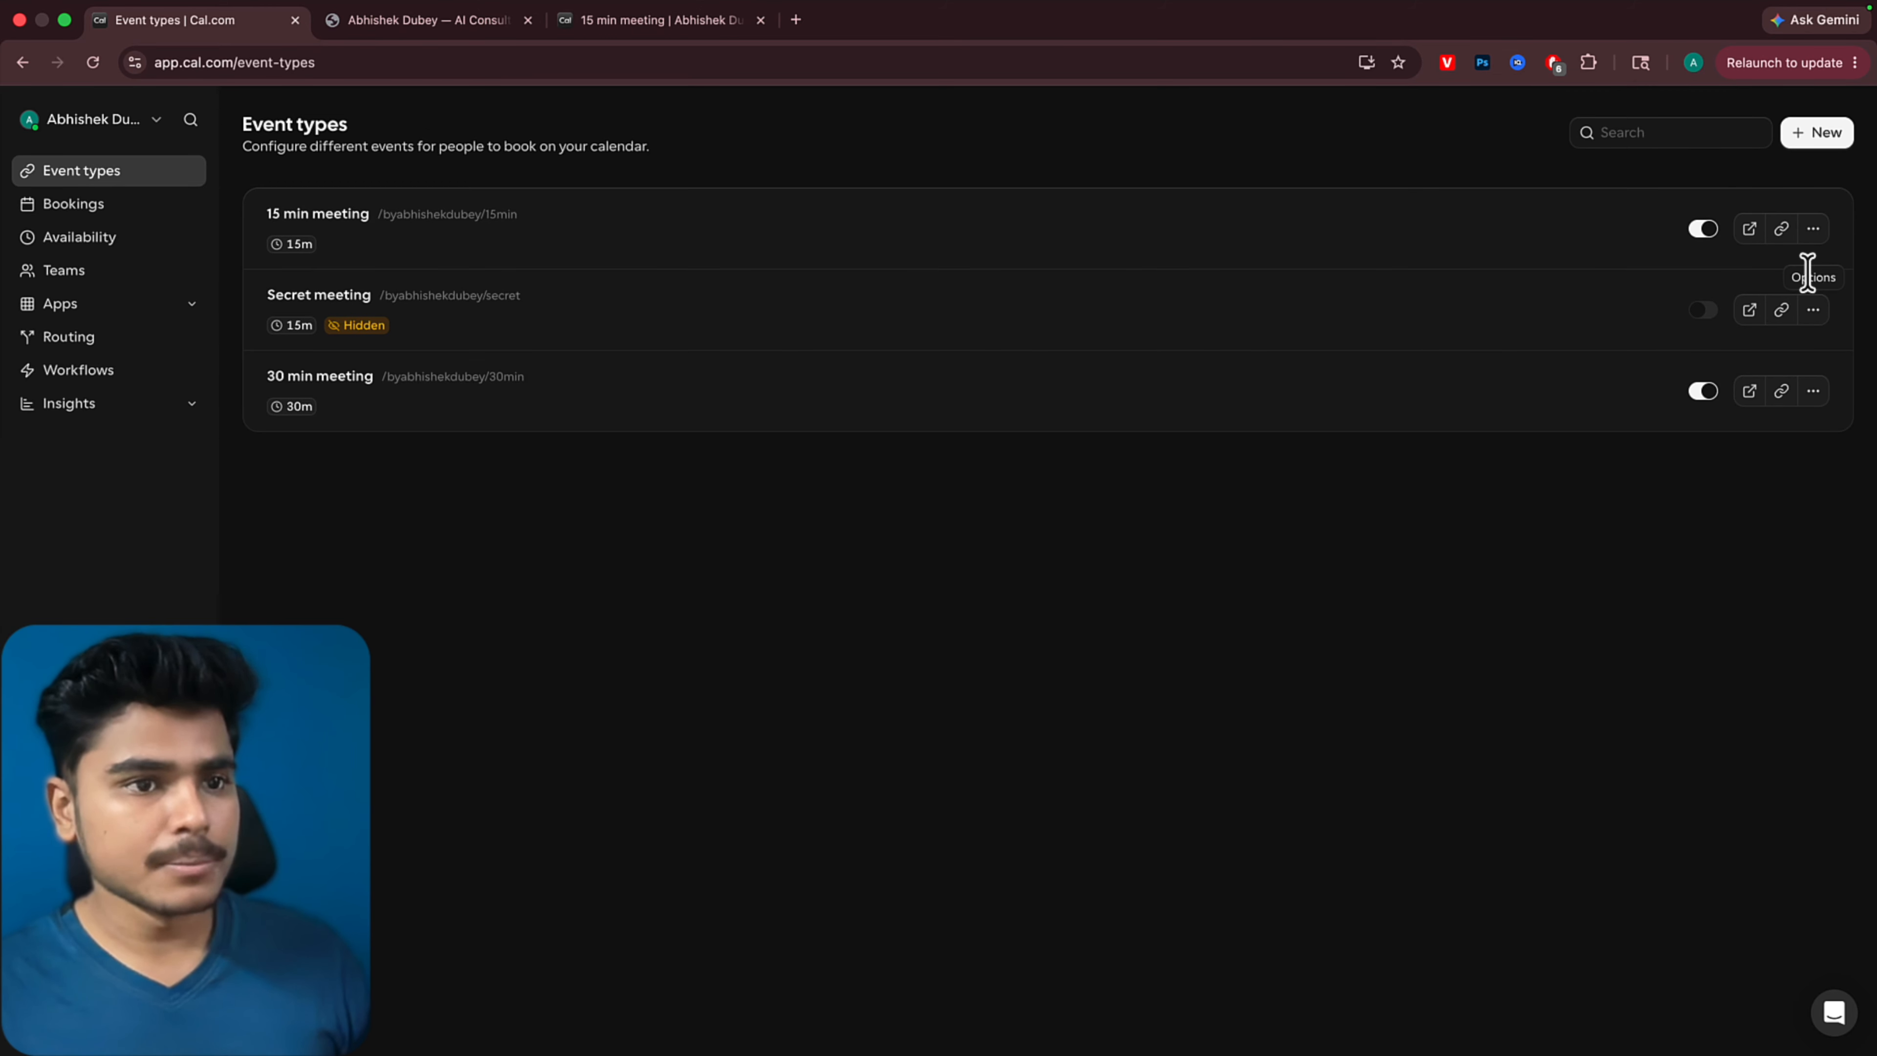
pyautogui.click(1812, 228)
pyautogui.click(1763, 385)
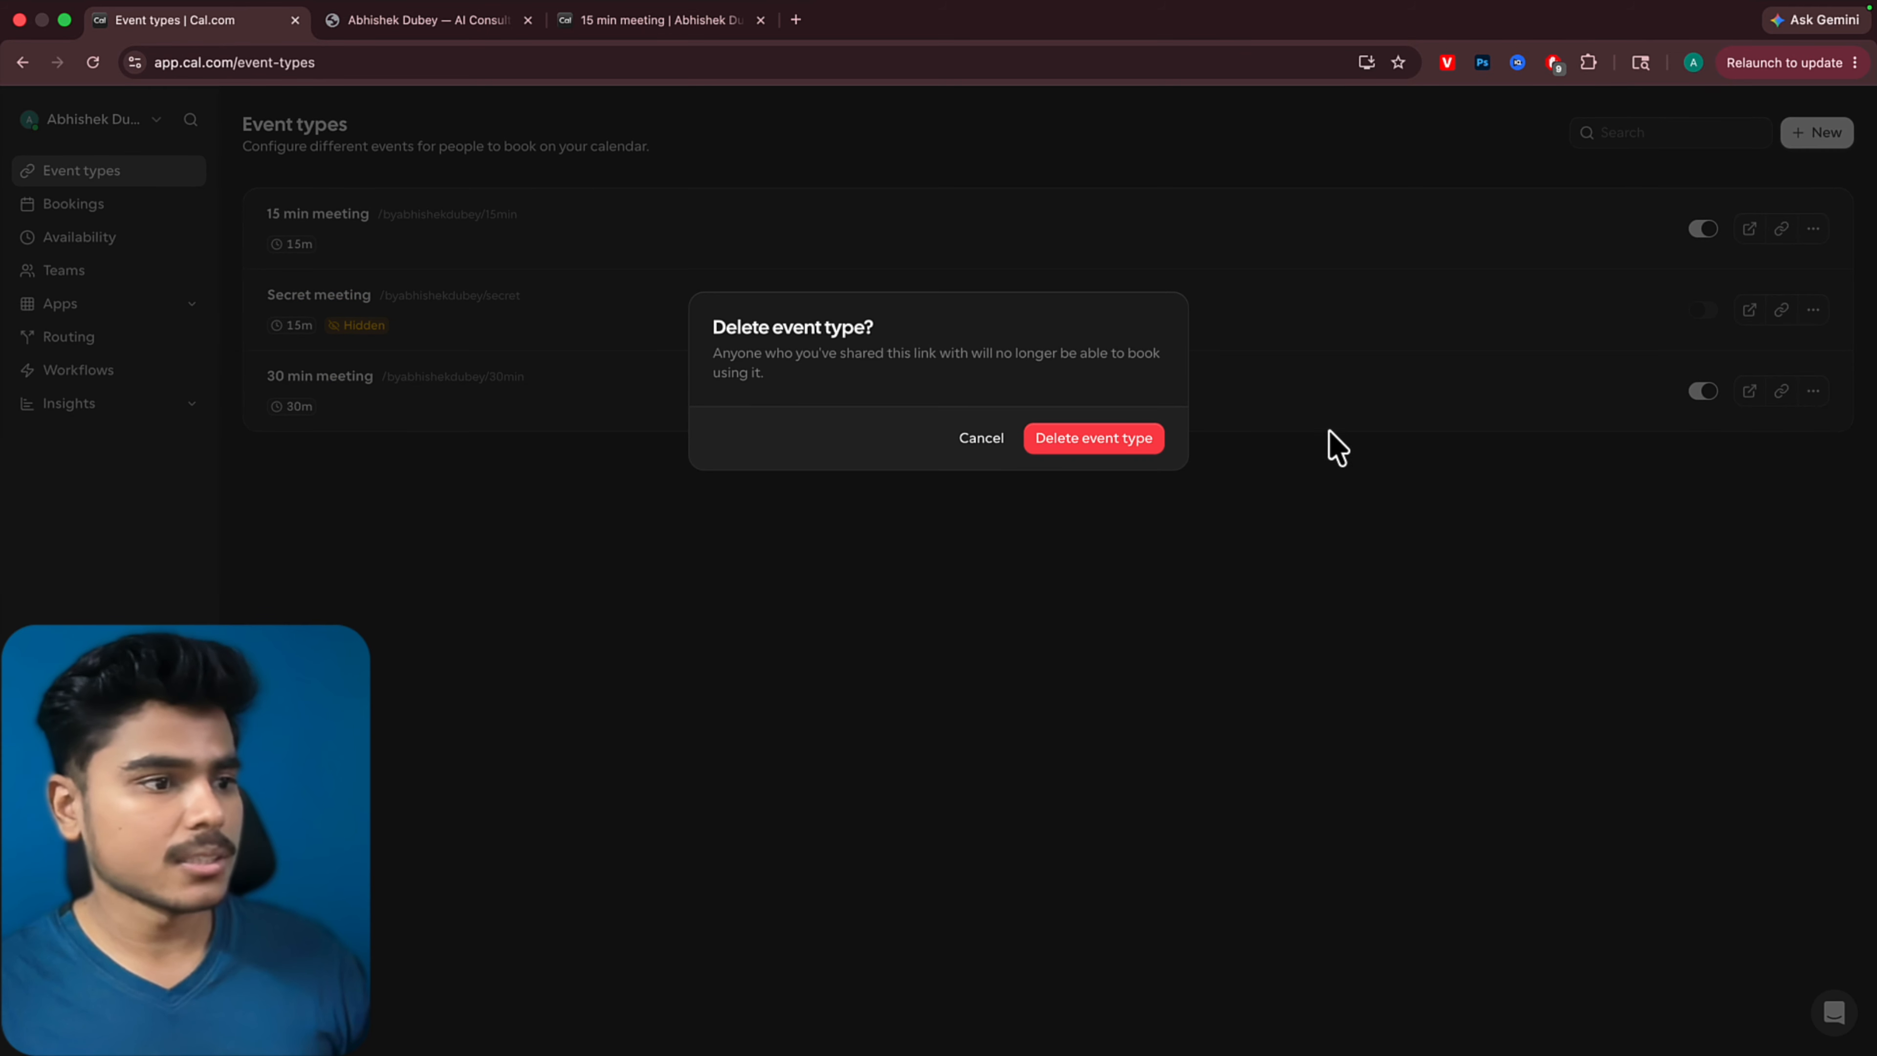
pyautogui.click(1123, 444)
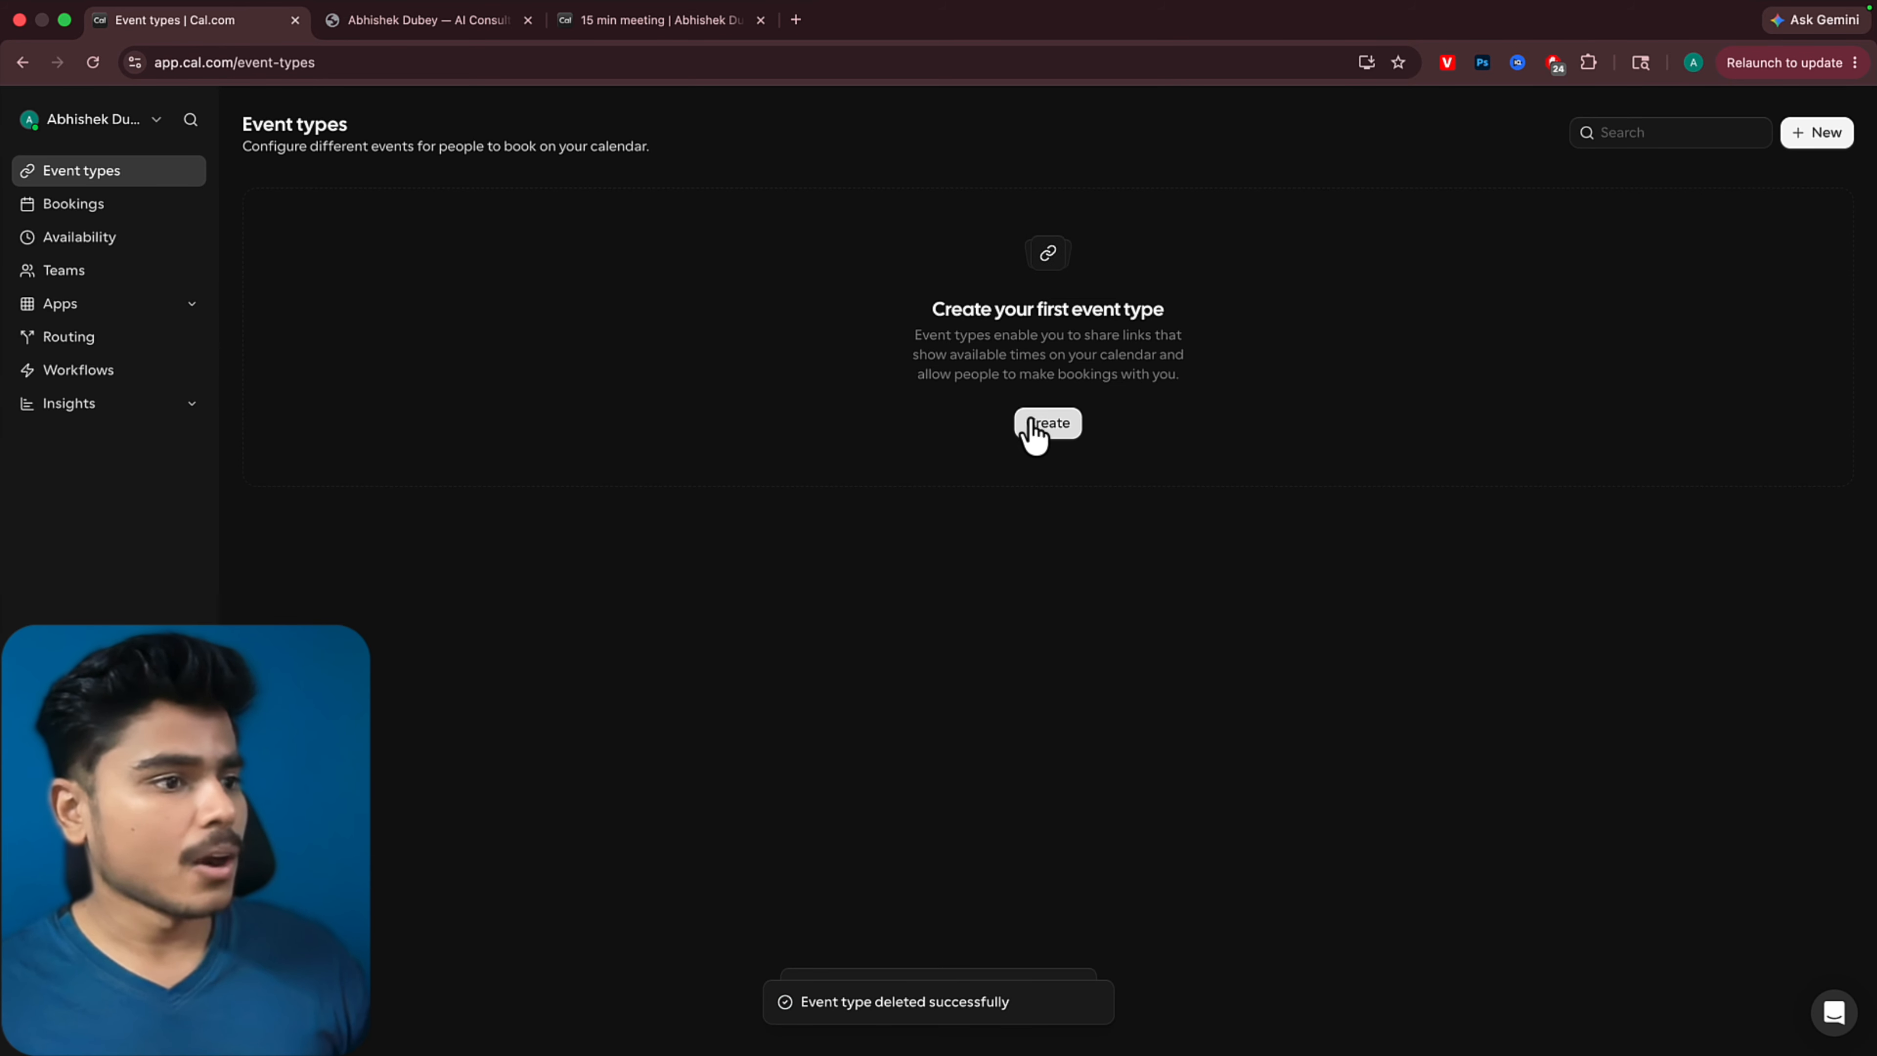
# Create a 30-minute event type for myself, titled "AI with" followed by the host's first name
pyautogui.click(1042, 424)
pyautogui.write('AI with Abhishek')
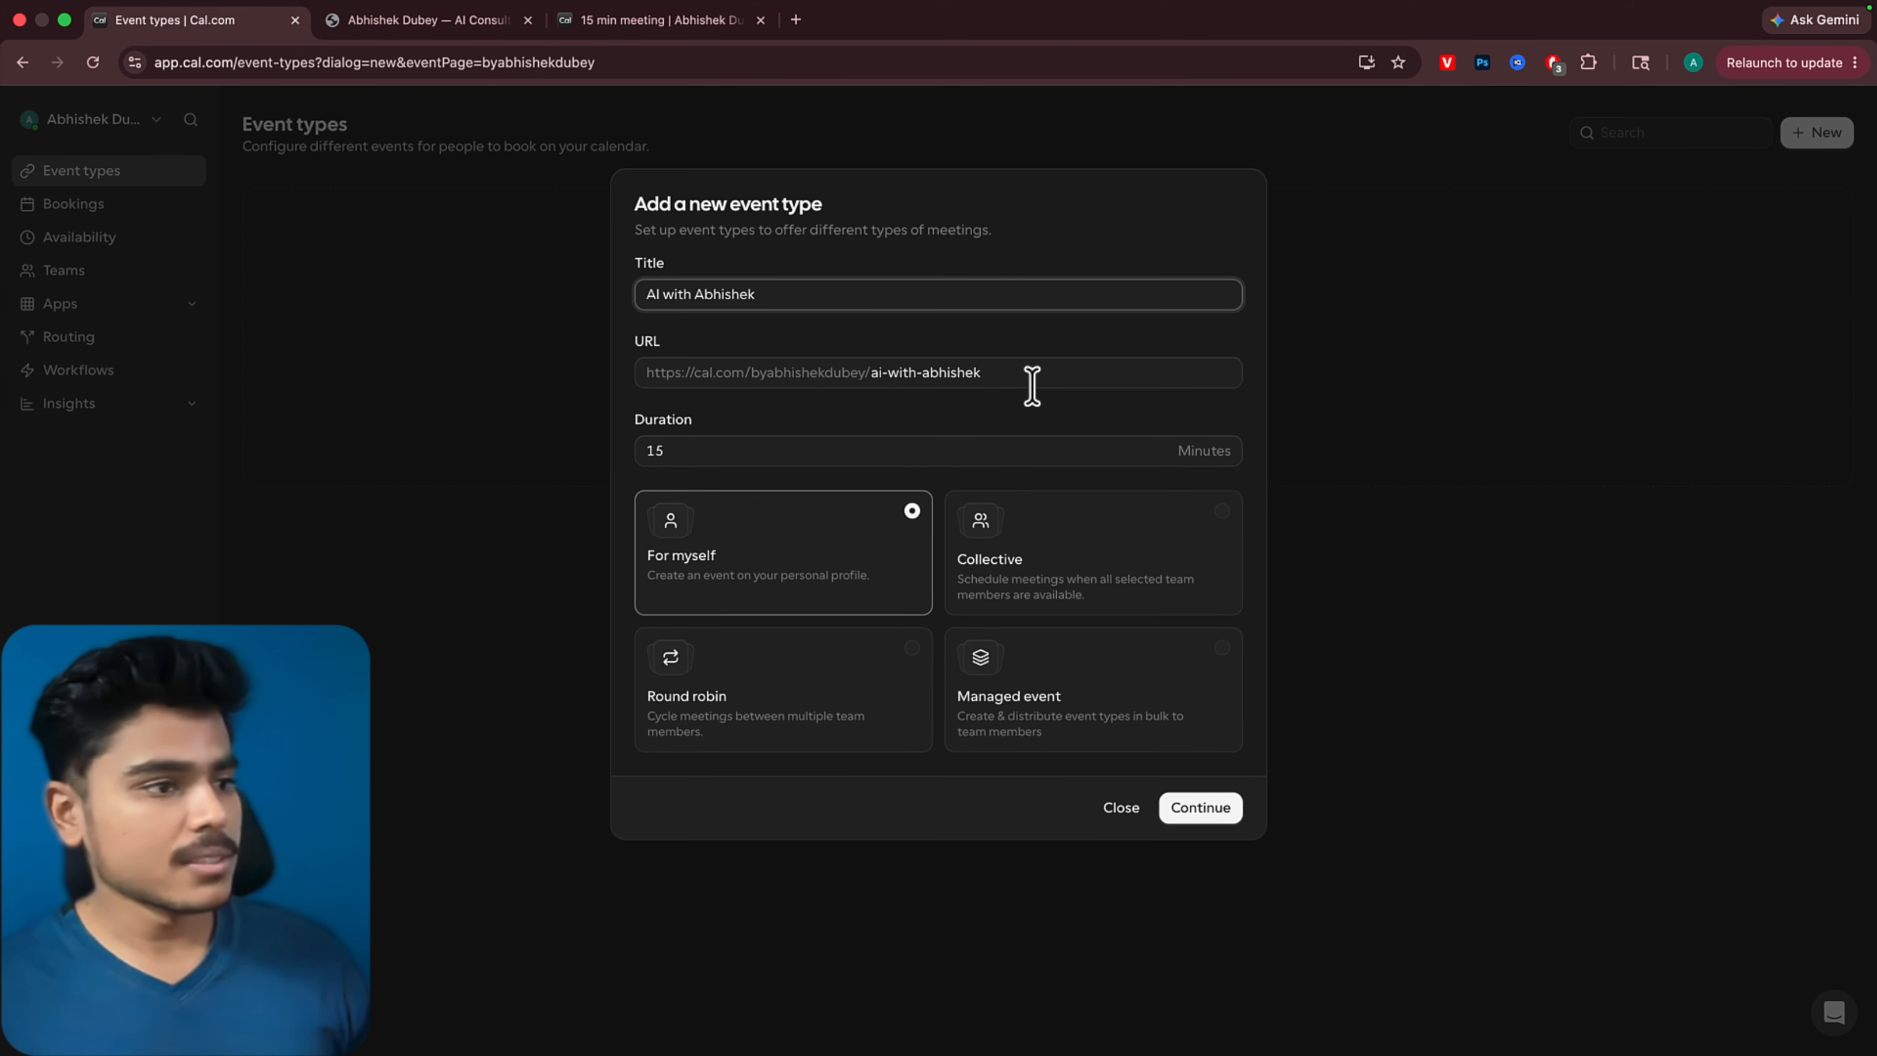
pyautogui.click(748, 444)
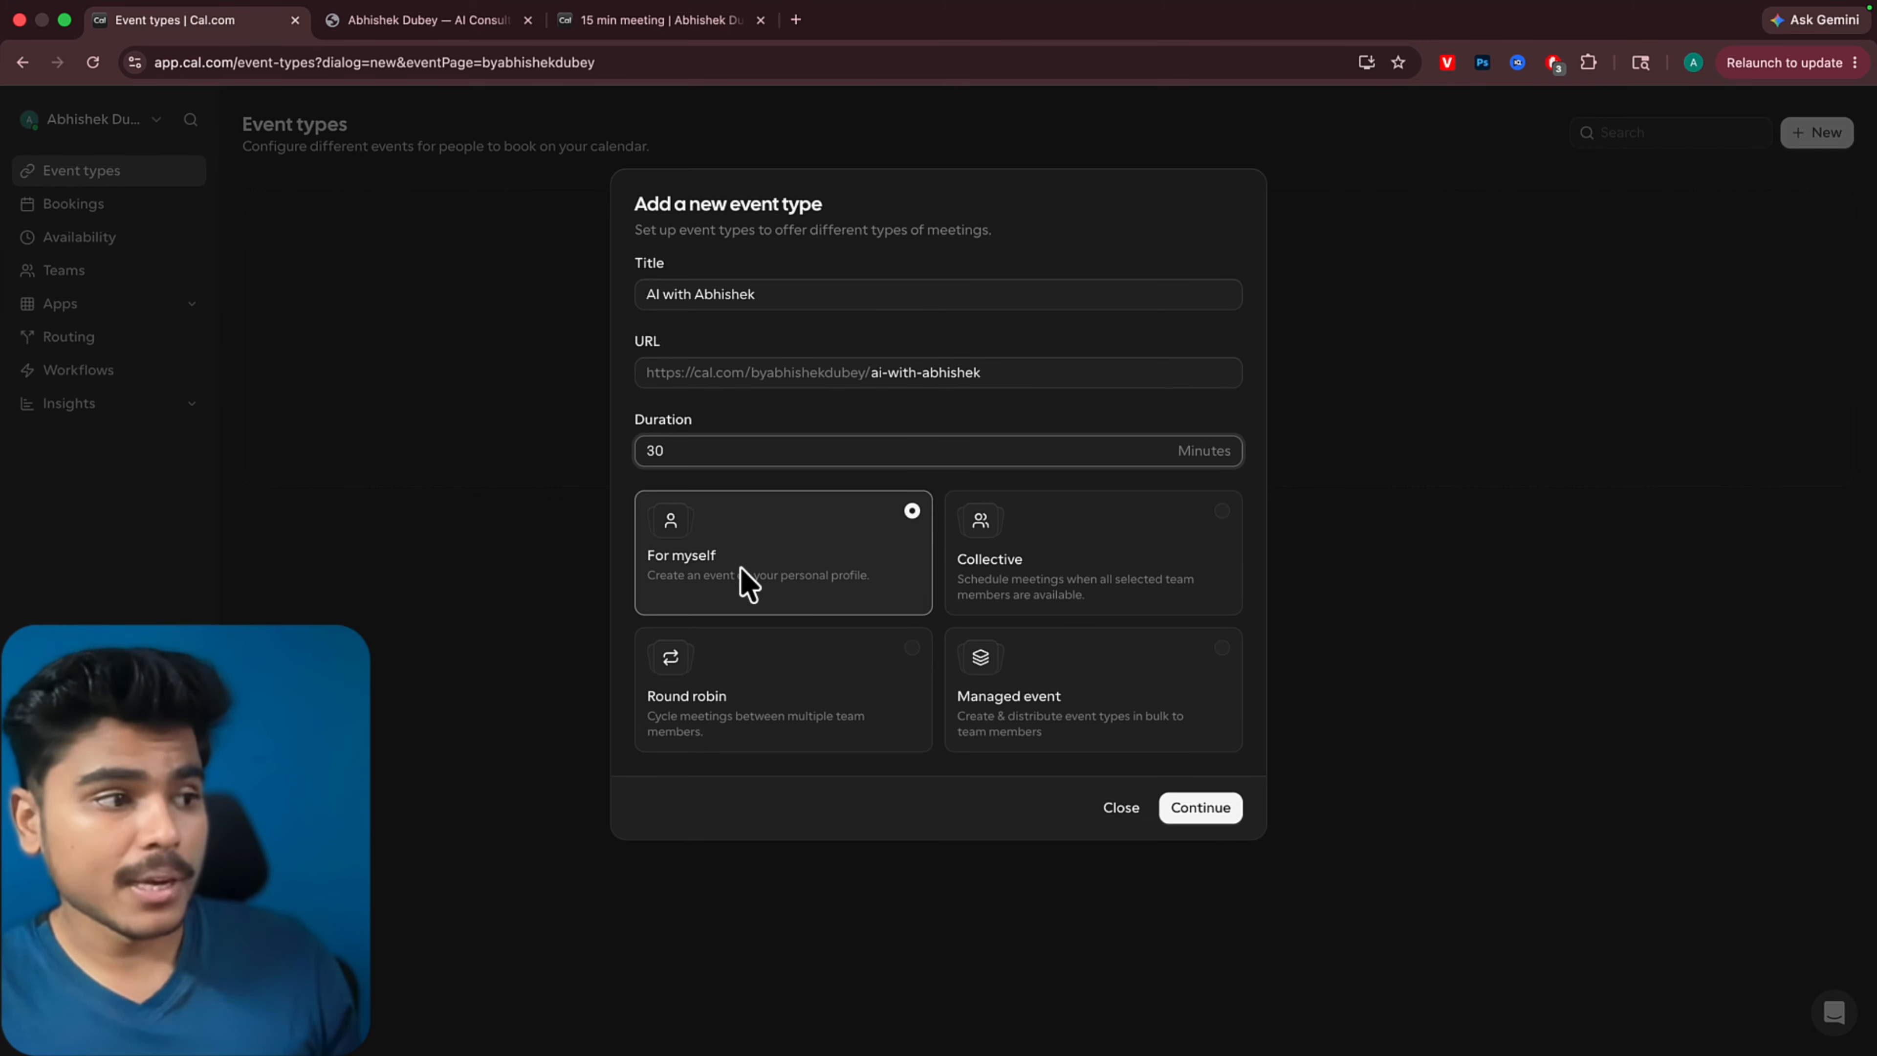
pyautogui.click(1205, 809)
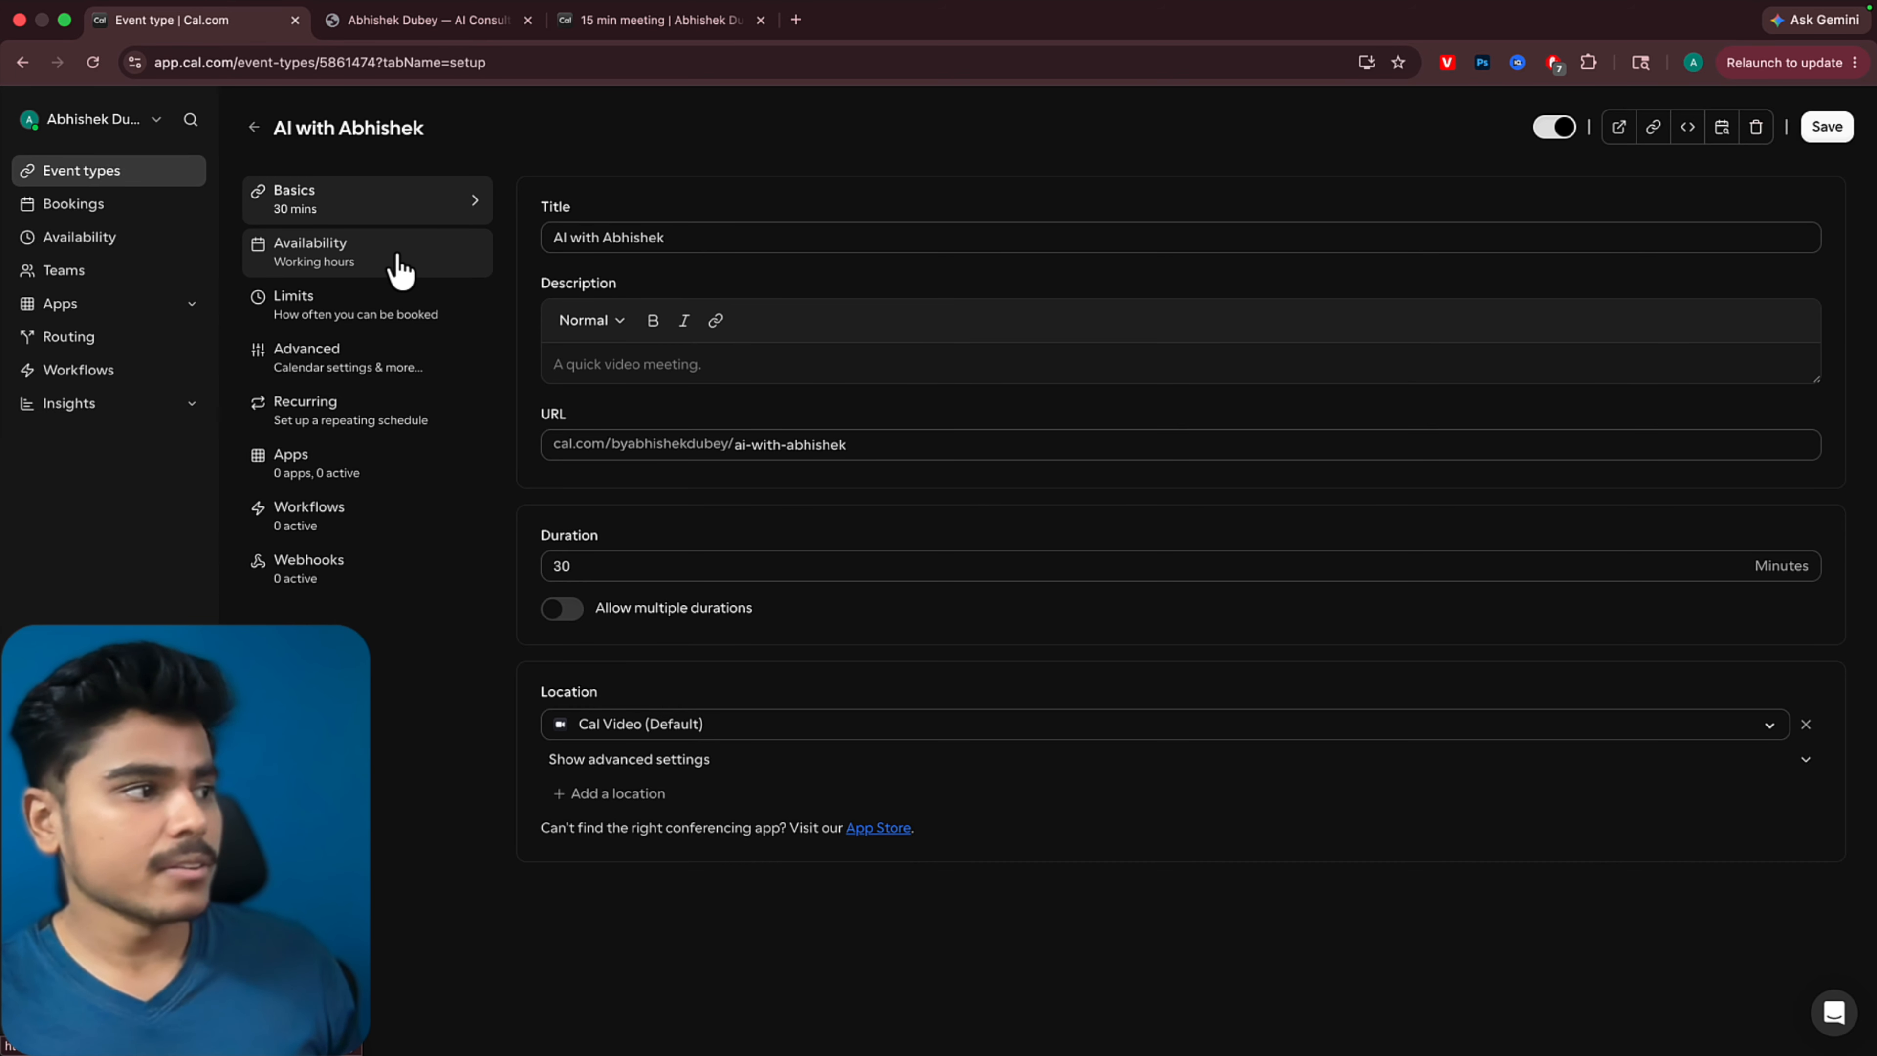
# Edit the event's Working hours availability, enabling Sunday and Saturday and disabling Monday through Friday
pyautogui.click(400, 273)
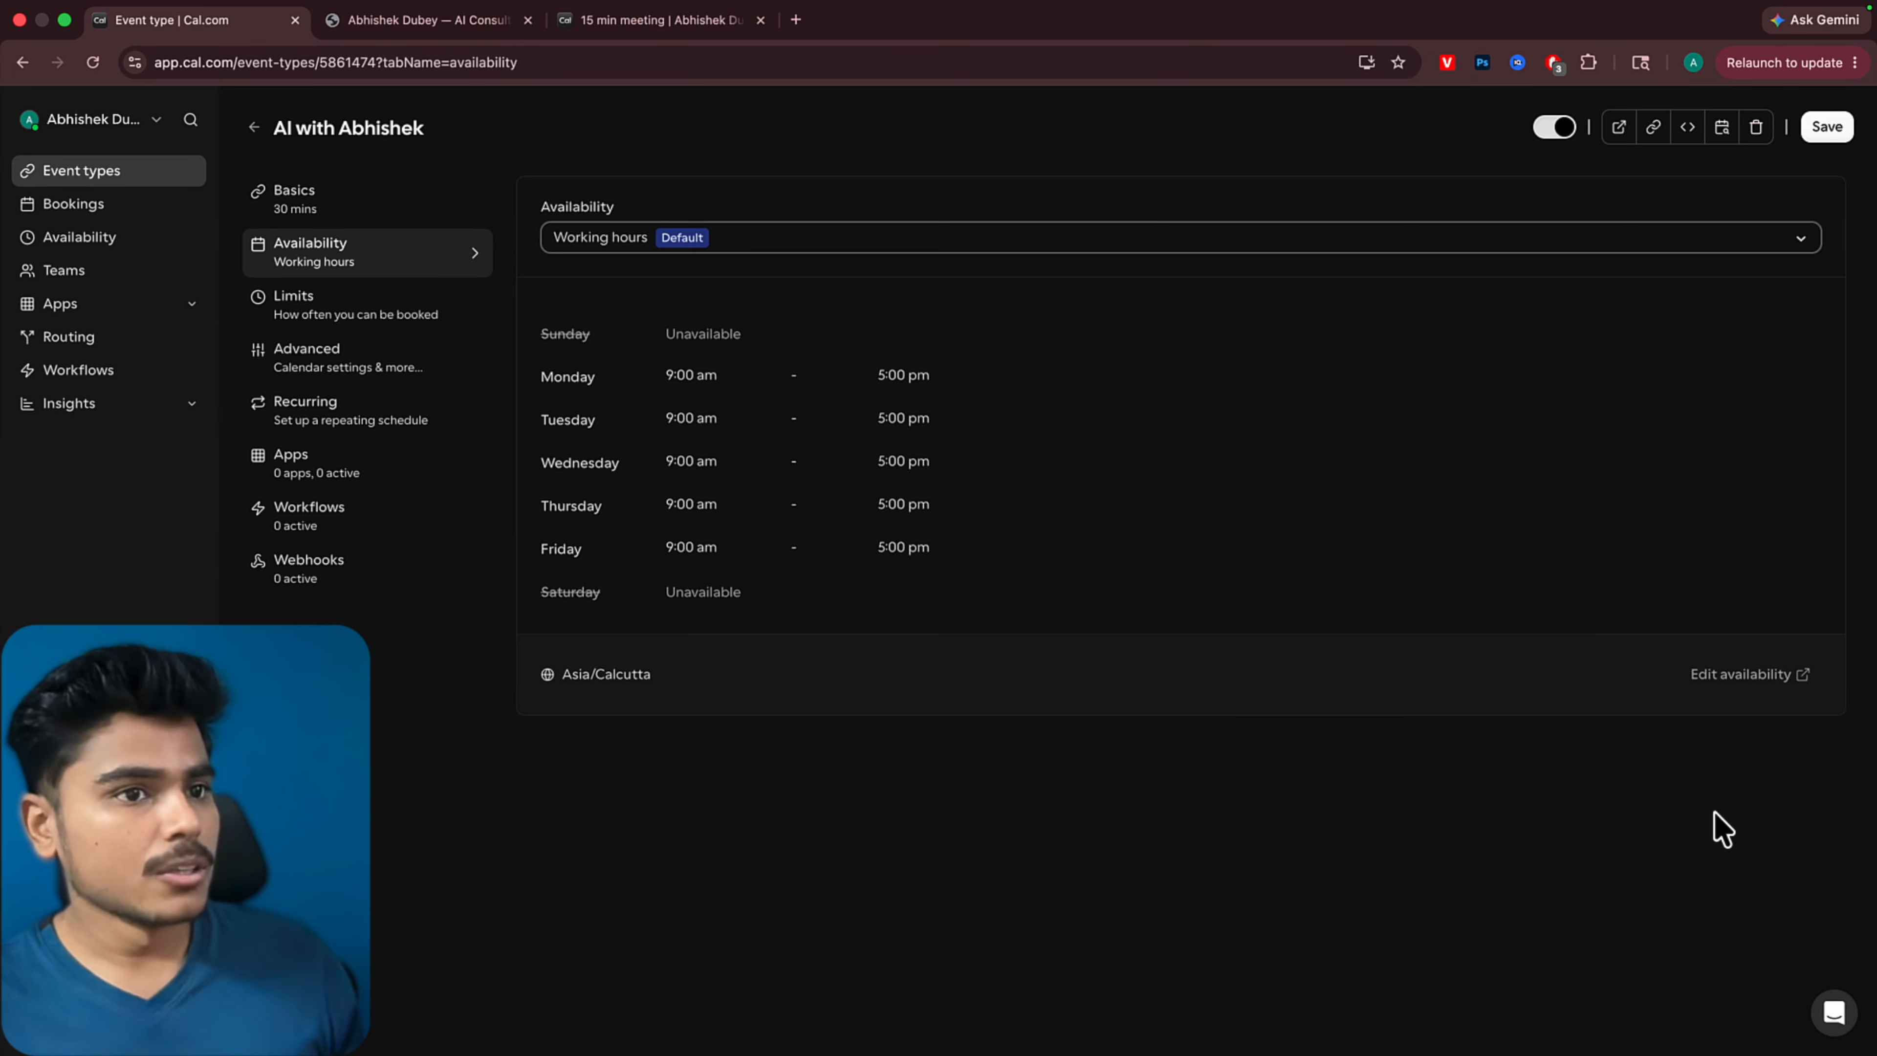
pyautogui.click(1748, 675)
pyautogui.click(281, 225)
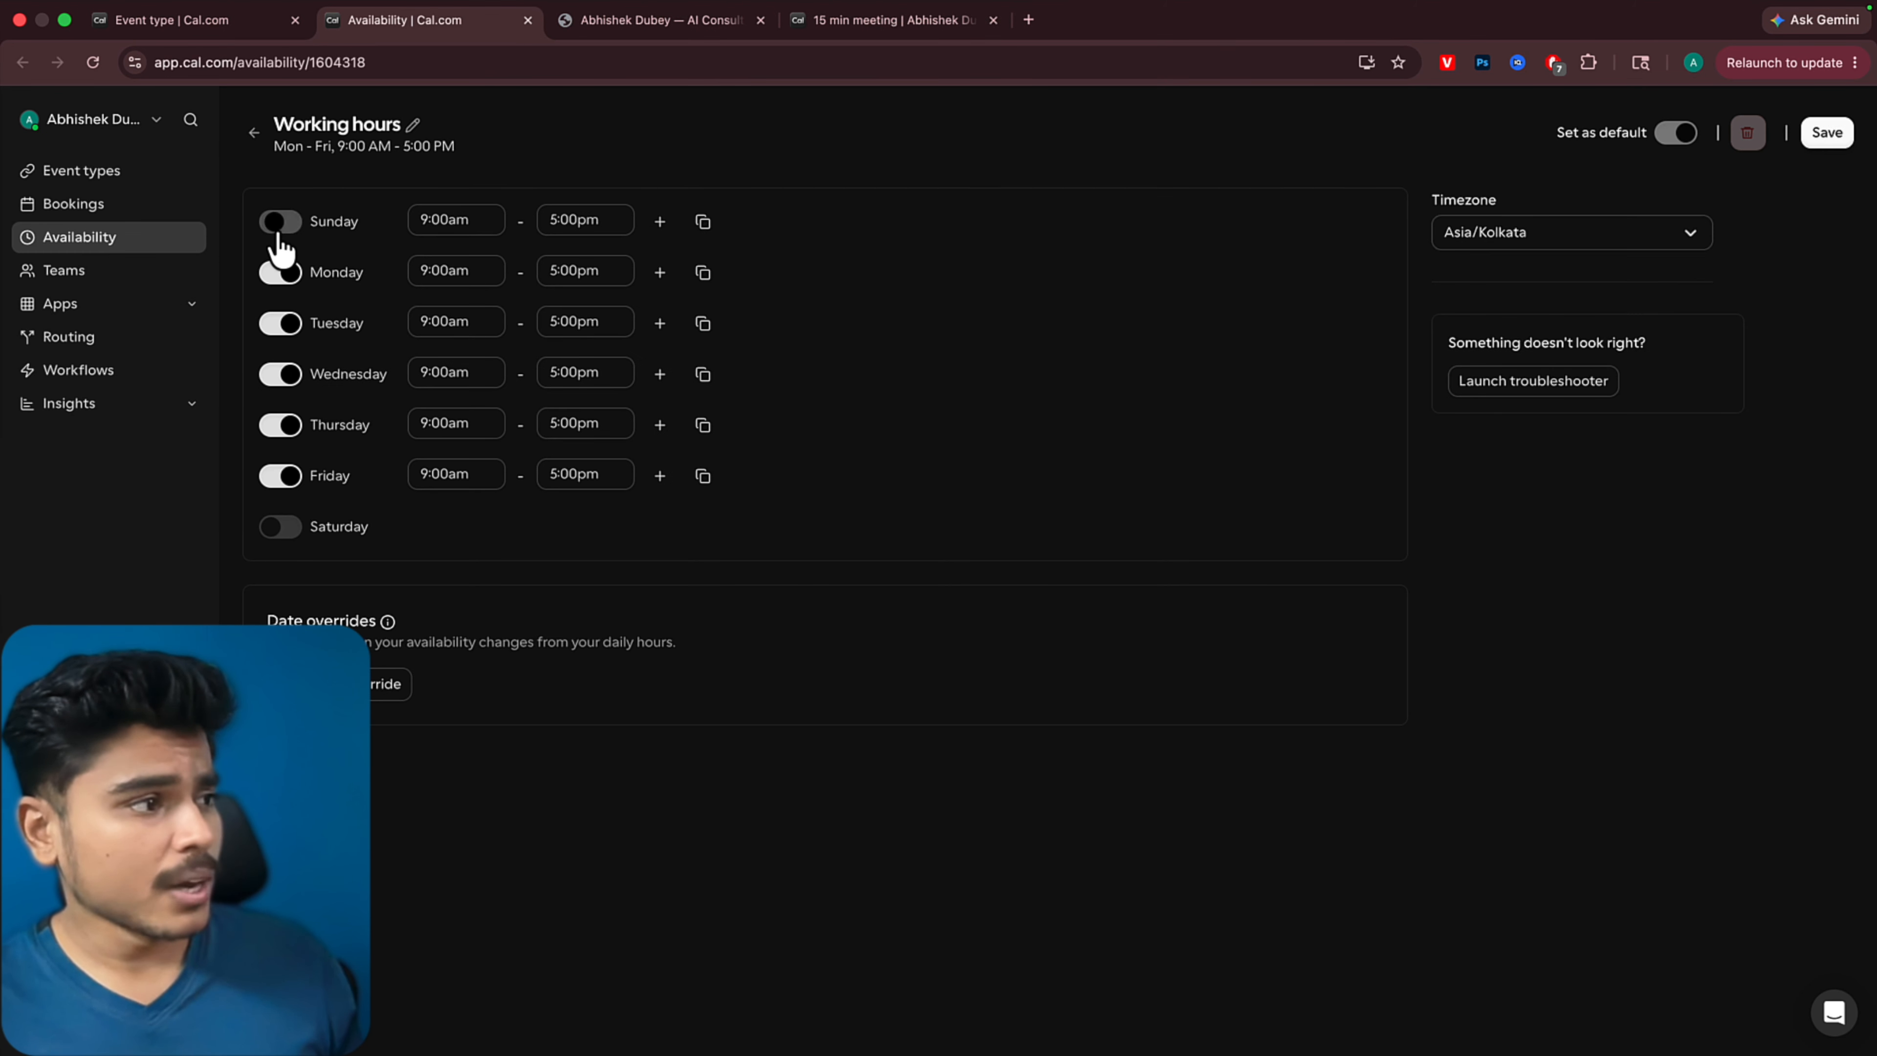
pyautogui.click(280, 528)
pyautogui.click(279, 273)
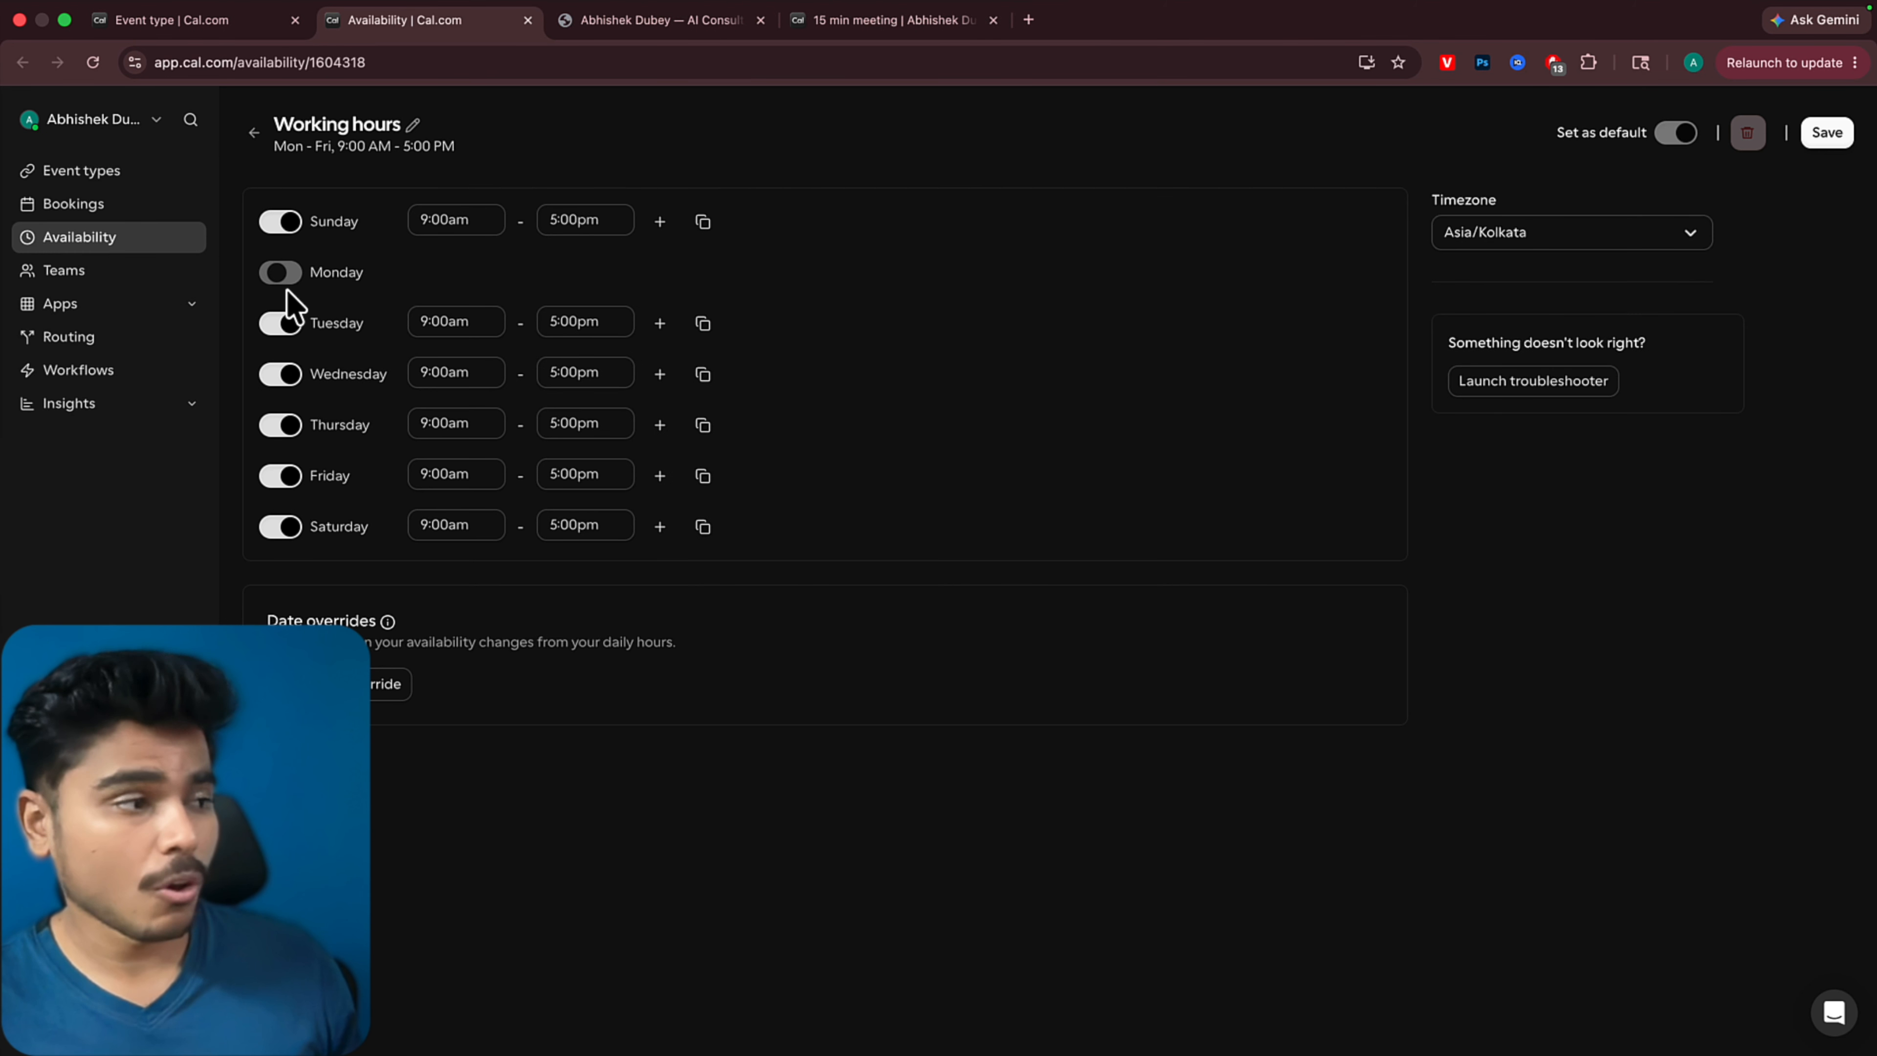
pyautogui.click(281, 323)
pyautogui.click(279, 373)
pyautogui.click(285, 427)
pyautogui.click(281, 477)
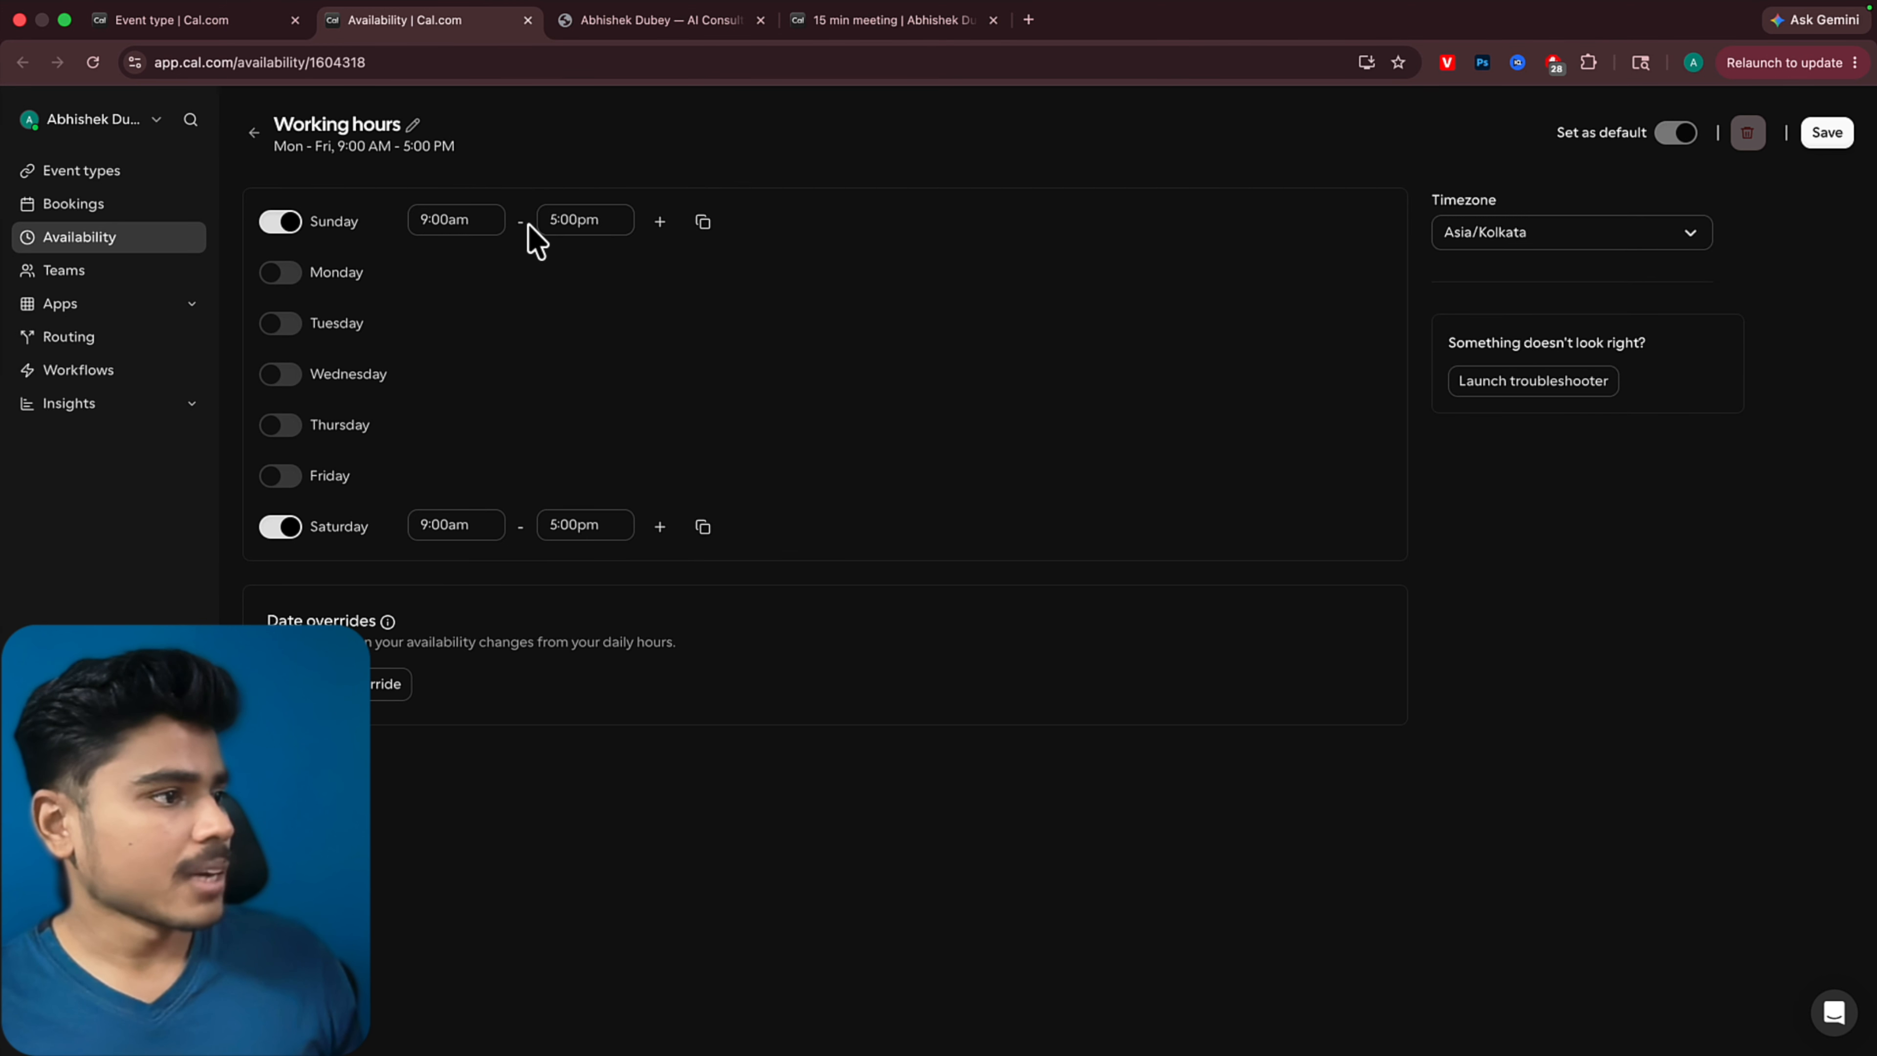
# Set Sunday's available hours to 10:00am through 9:00pm
pyautogui.click(615, 227)
pyautogui.scroll(-5, 575, 495)
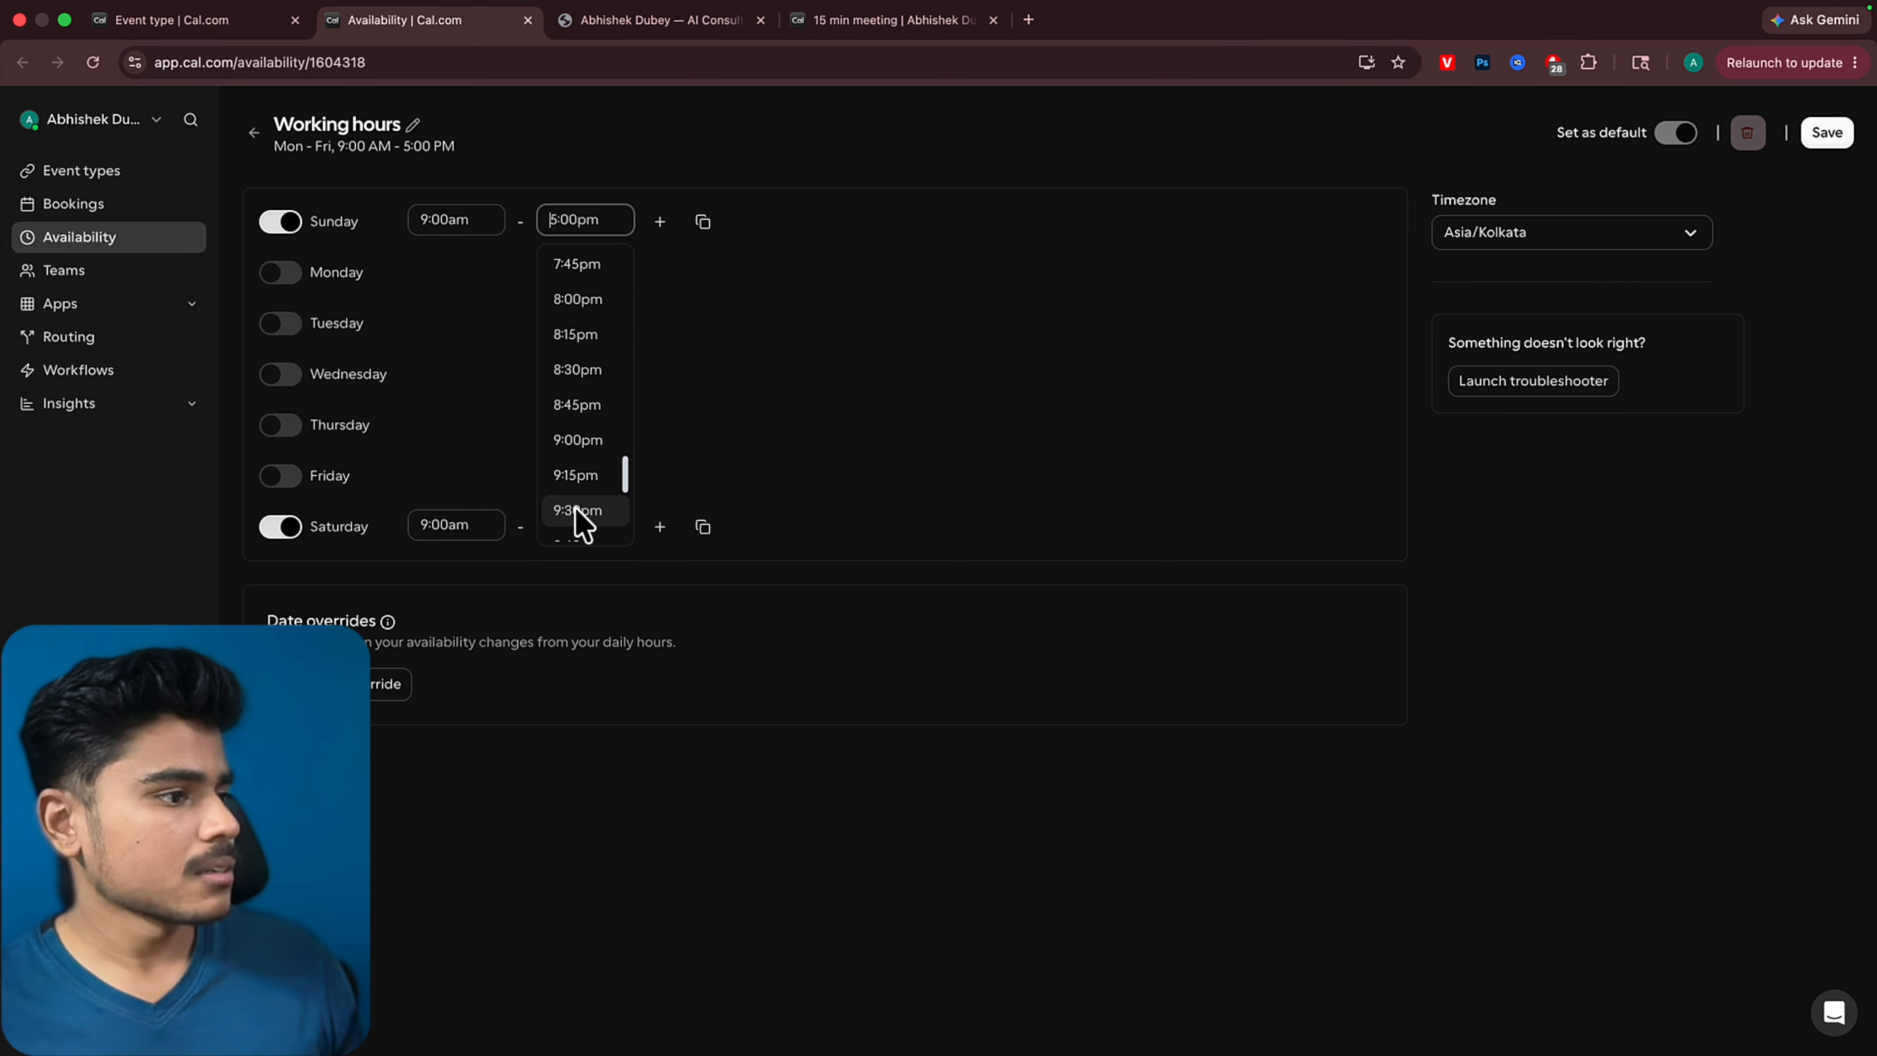
pyautogui.click(581, 441)
pyautogui.click(452, 220)
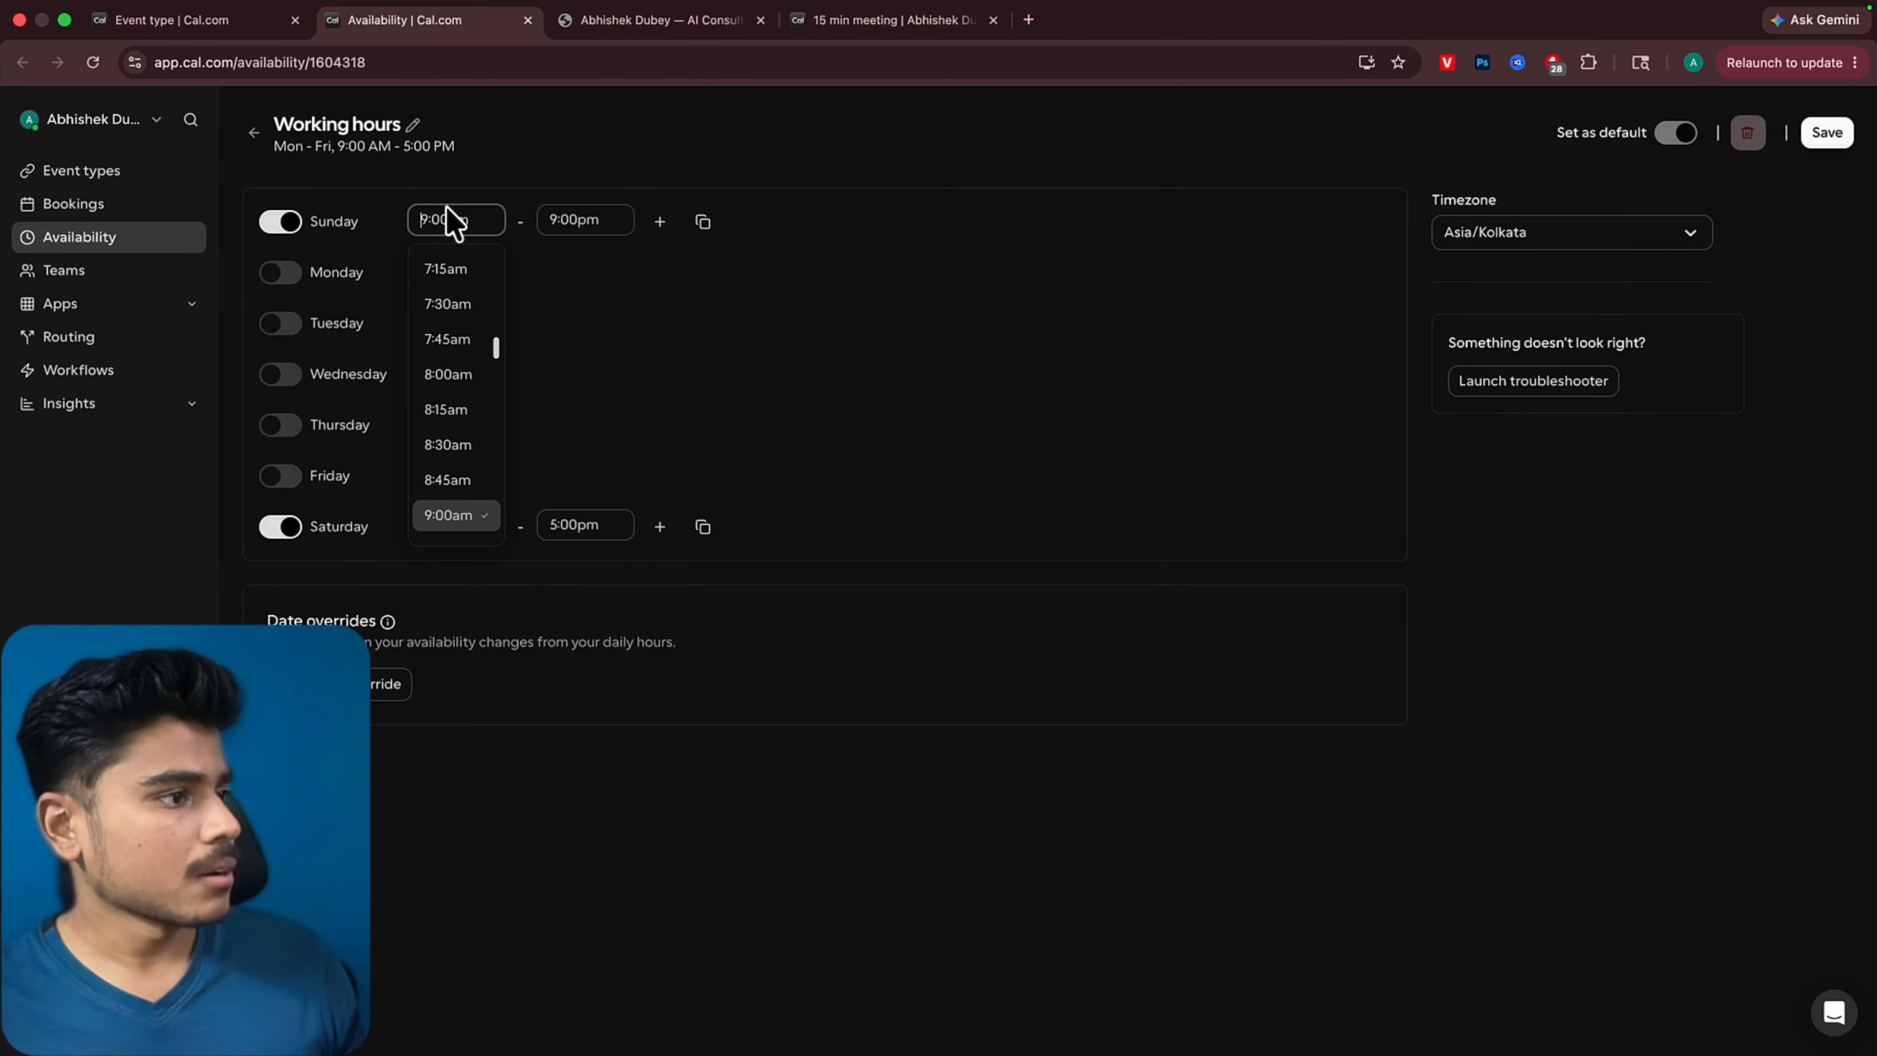
pyautogui.scroll(-2, 478, 465)
pyautogui.scroll(-3, 436, 511)
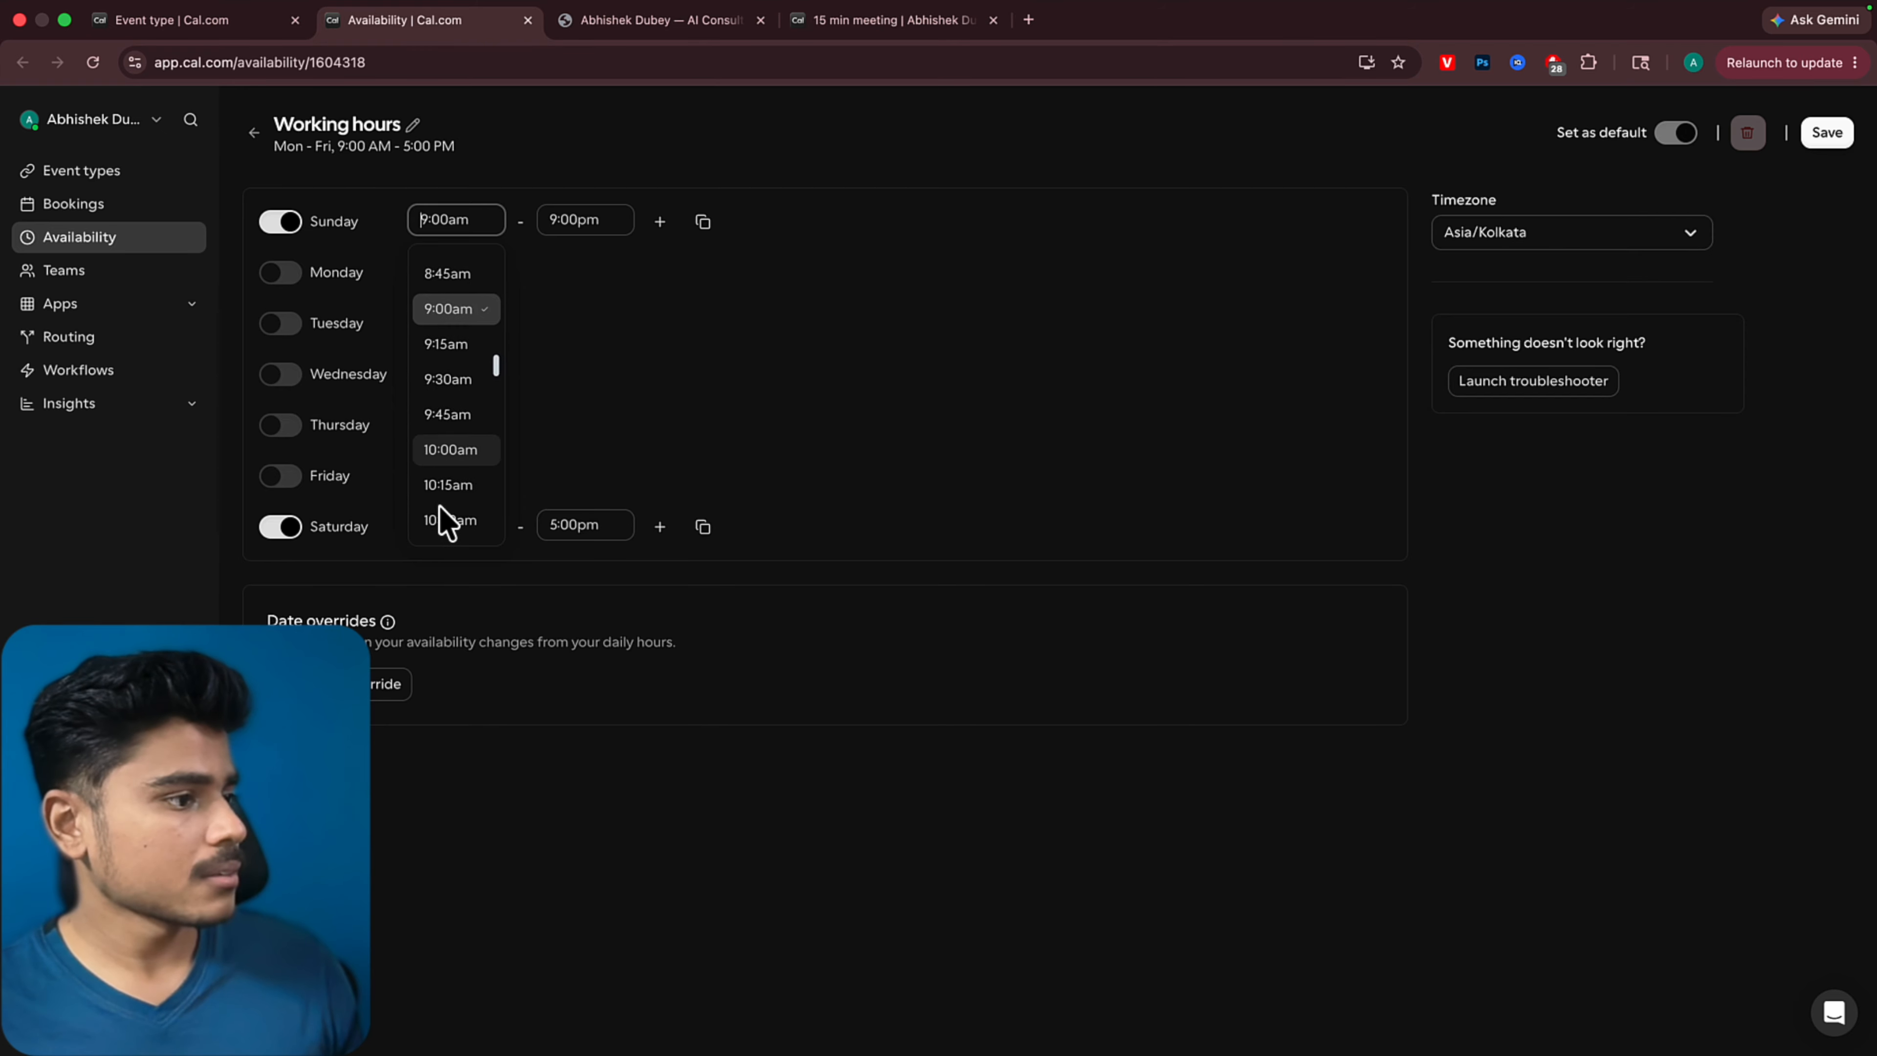
pyautogui.click(443, 449)
# Set Saturday's available hours to 10:00am through 9:00pm
pyautogui.click(454, 526)
pyautogui.scroll(-2, 451, 629)
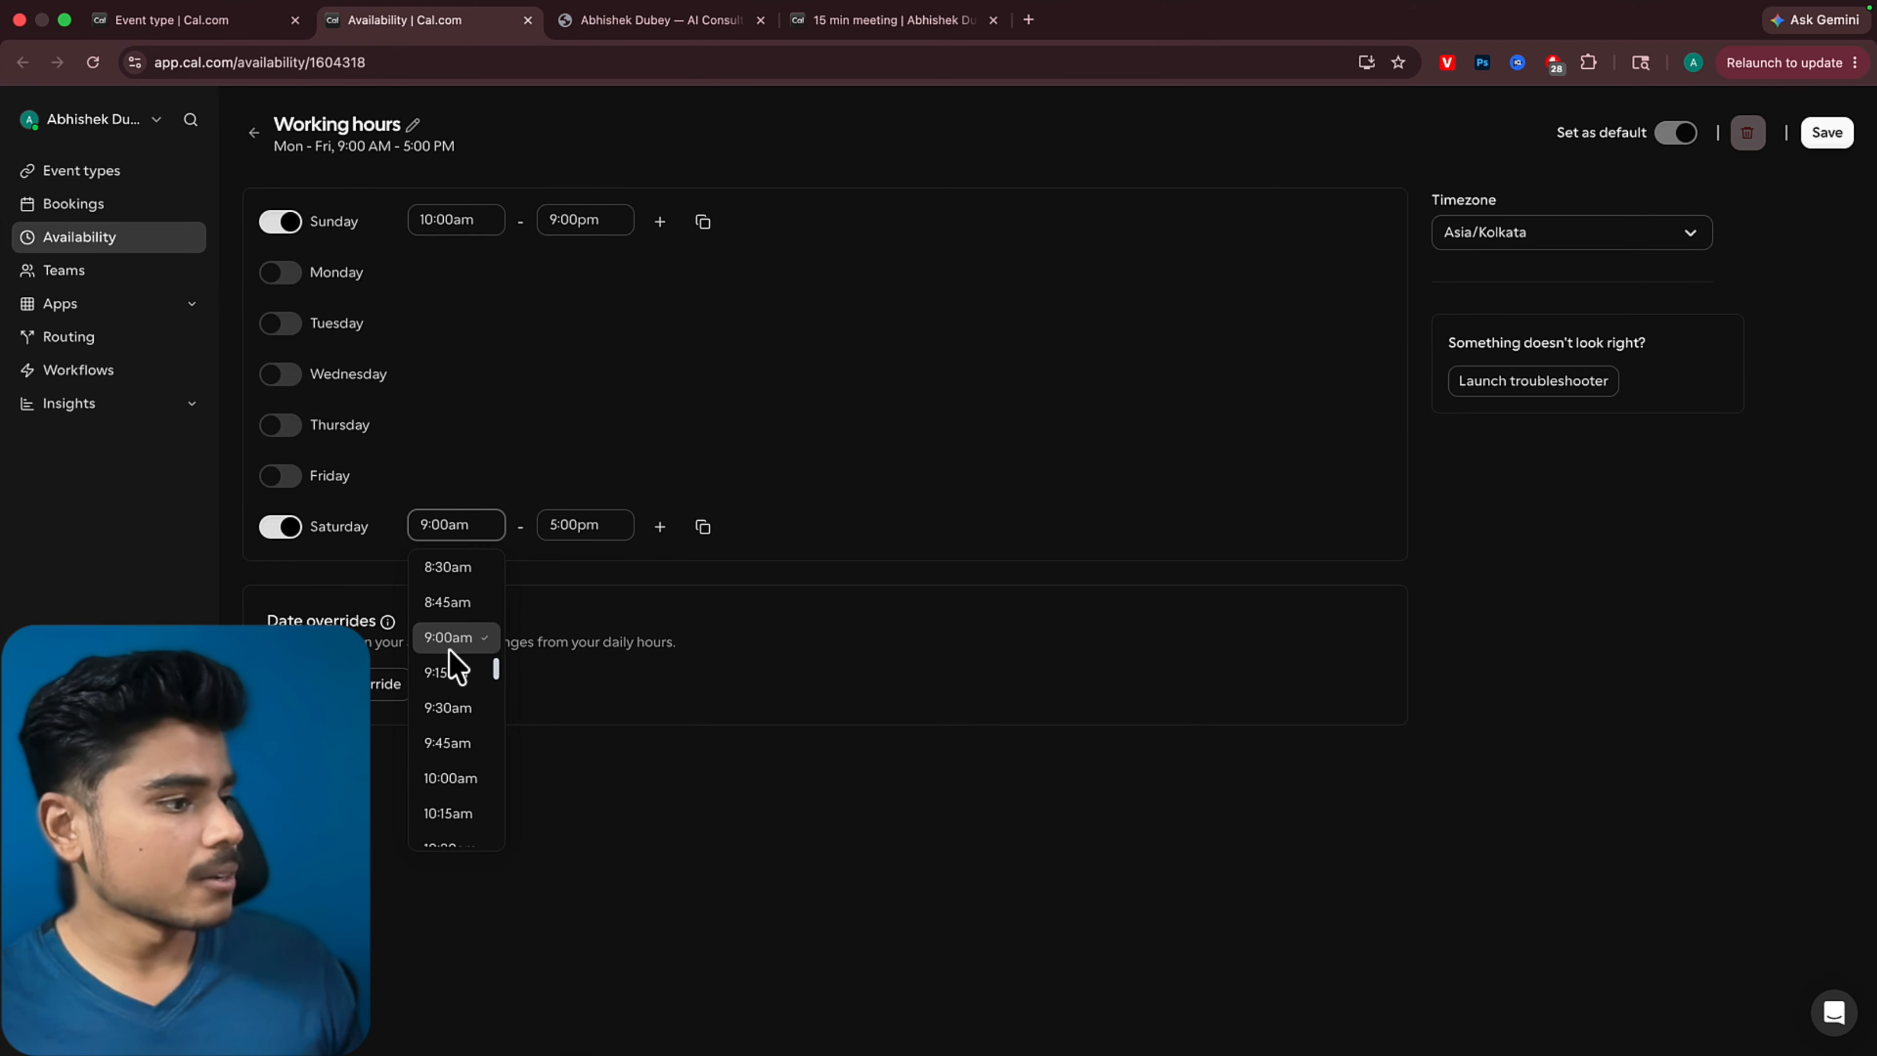
pyautogui.click(451, 775)
pyautogui.click(589, 534)
pyautogui.scroll(-8, 566, 687)
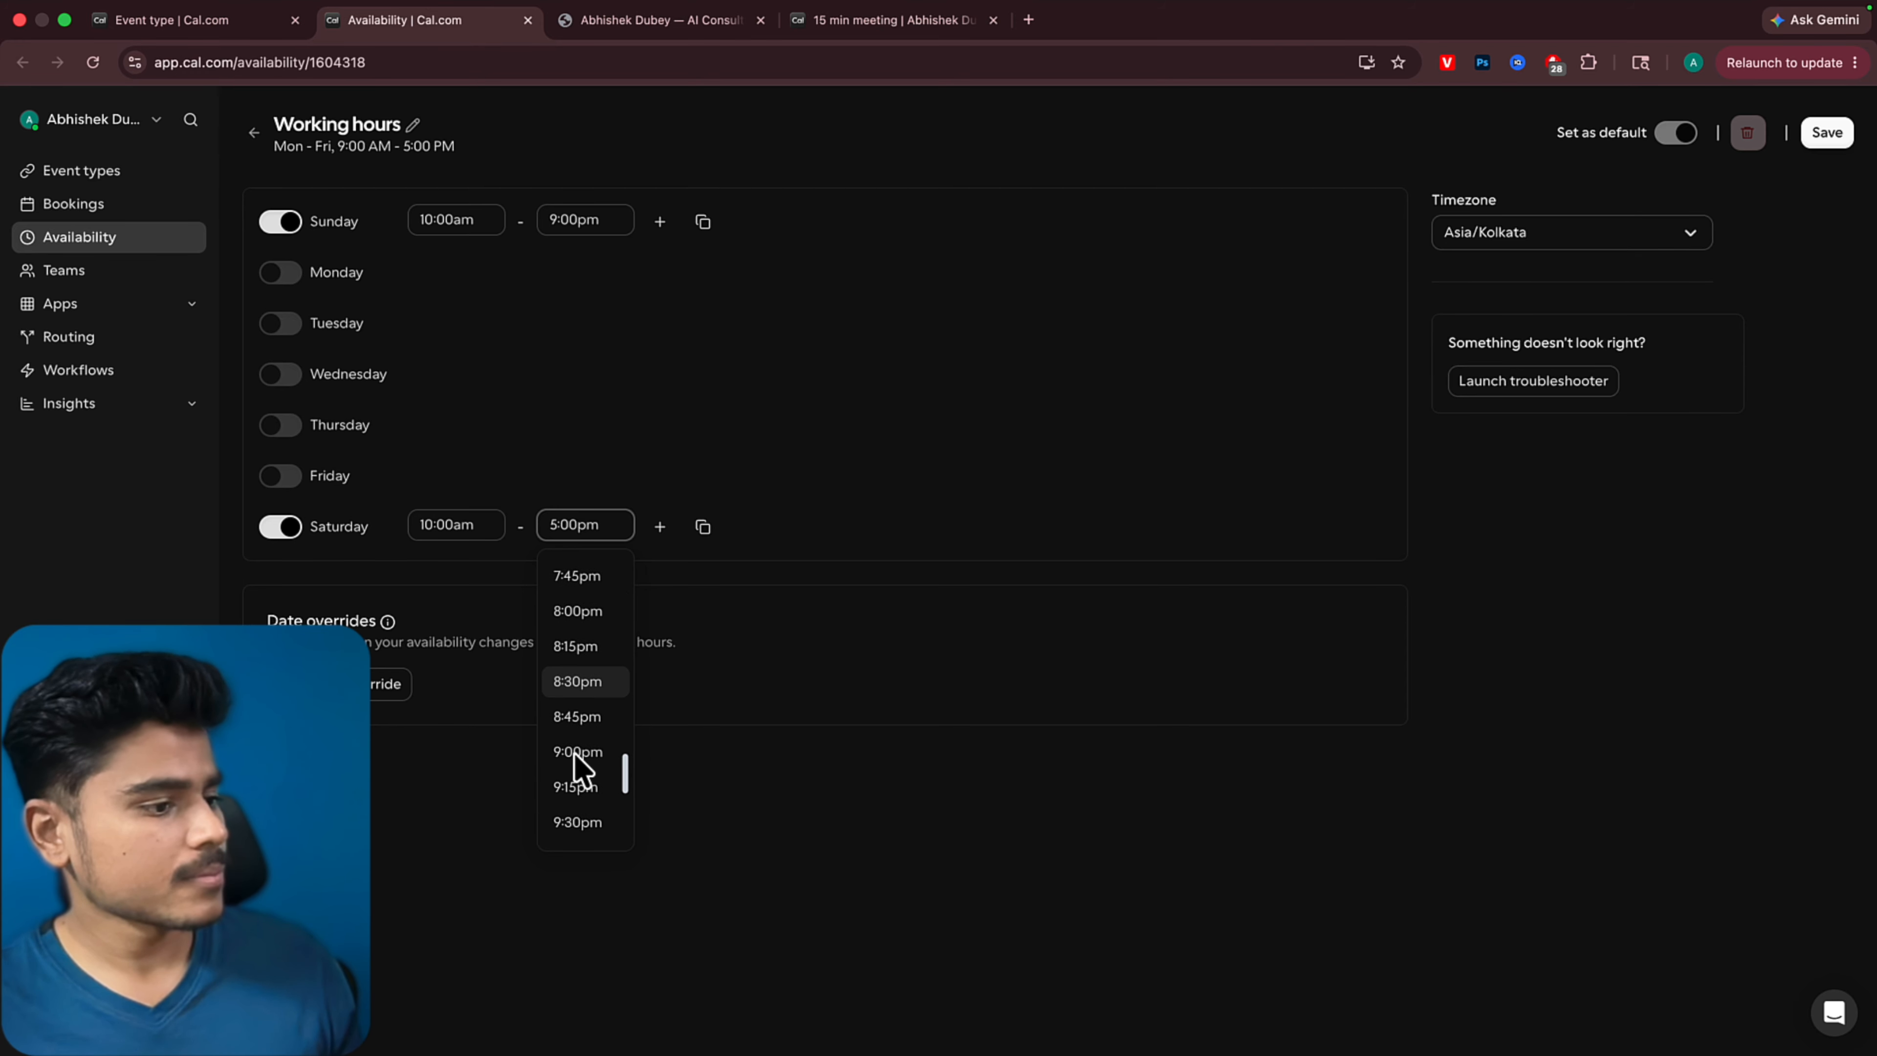
pyautogui.click(577, 813)
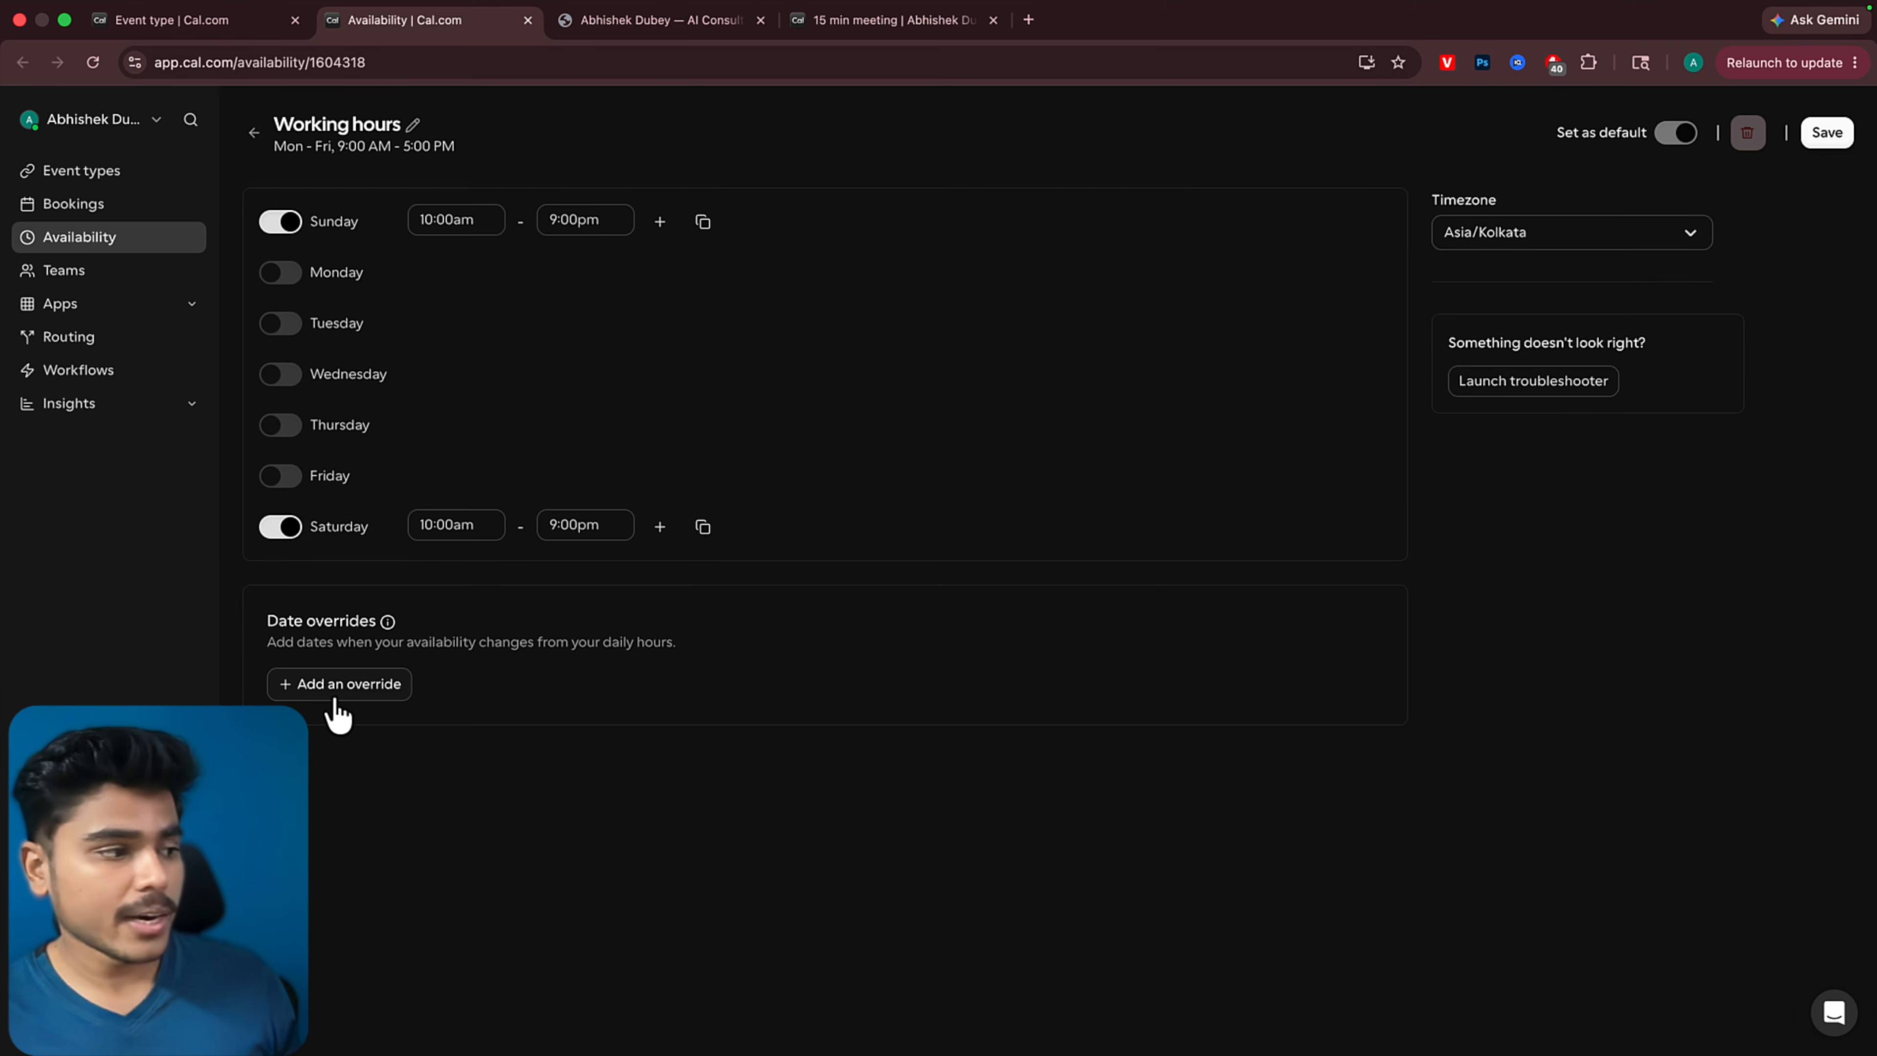
# Add and save date overrides for June 6 and June 20, 2026, with free hours from 9:00am to 5:00pm
pyautogui.click(353, 685)
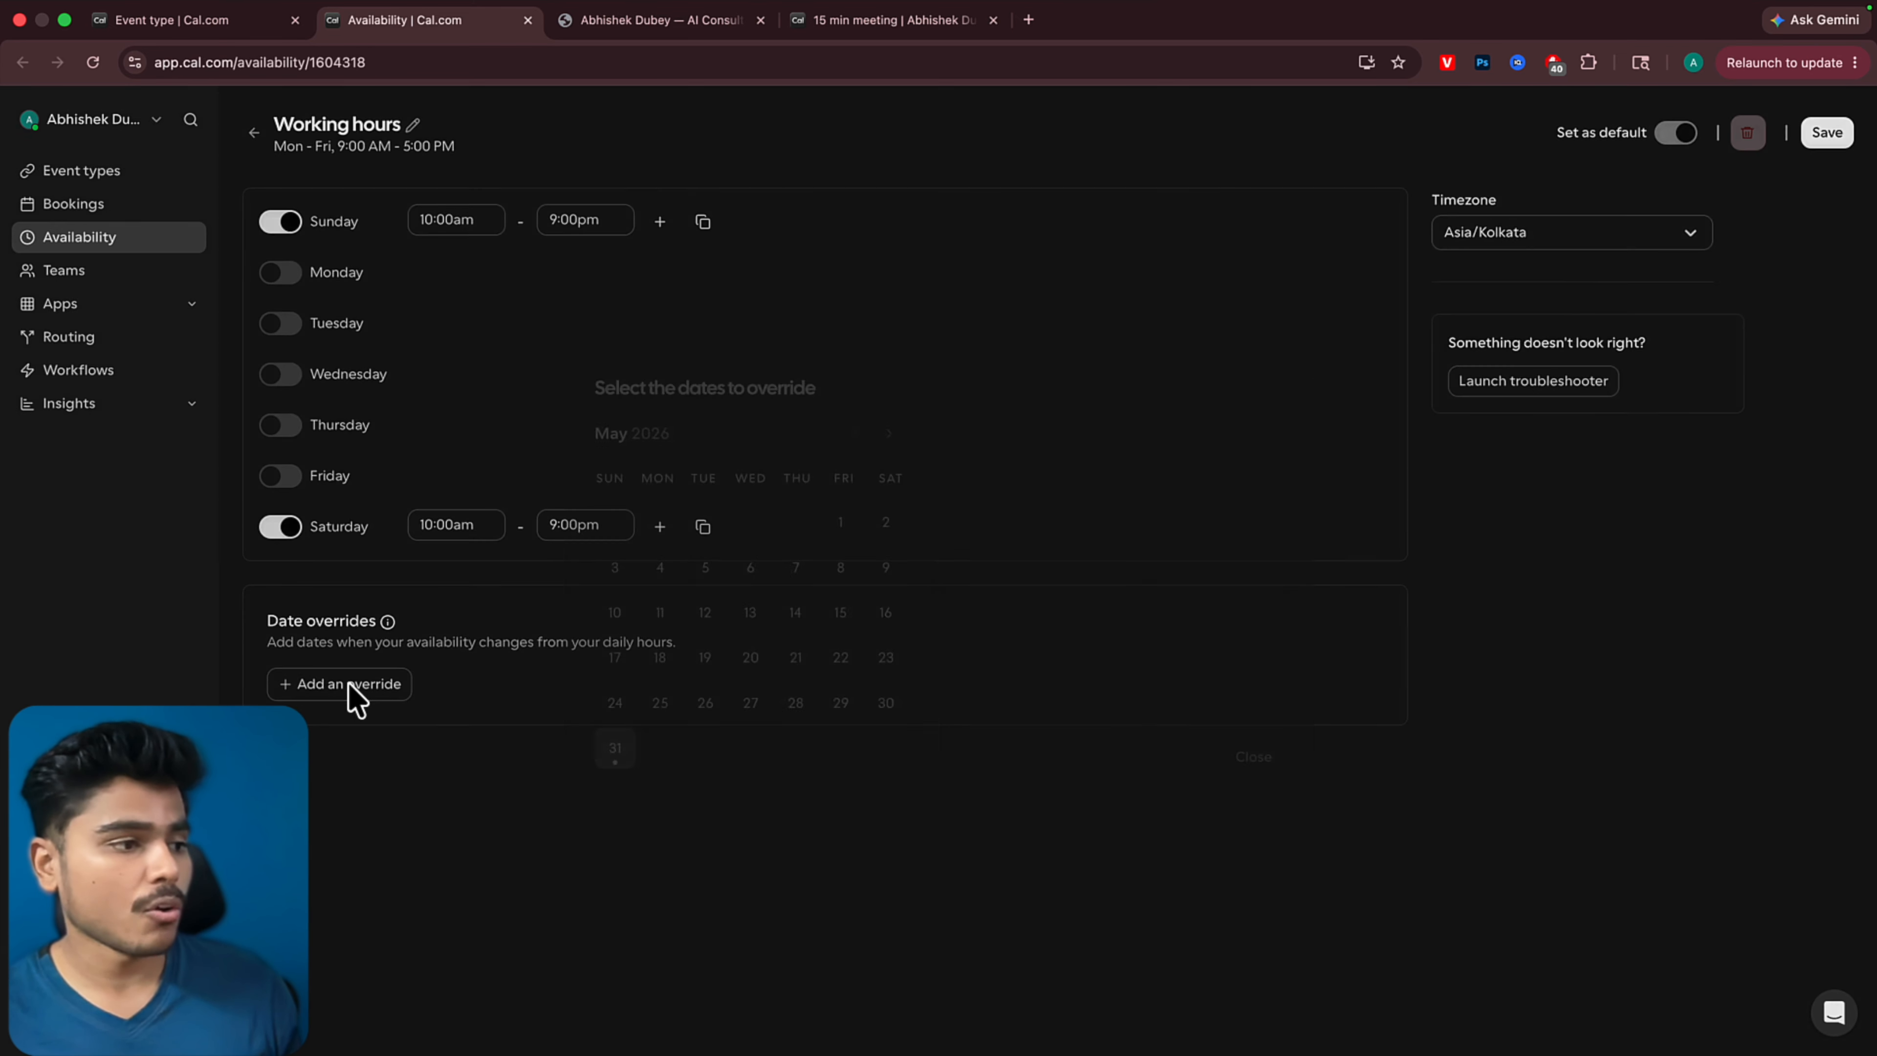
pyautogui.click(889, 435)
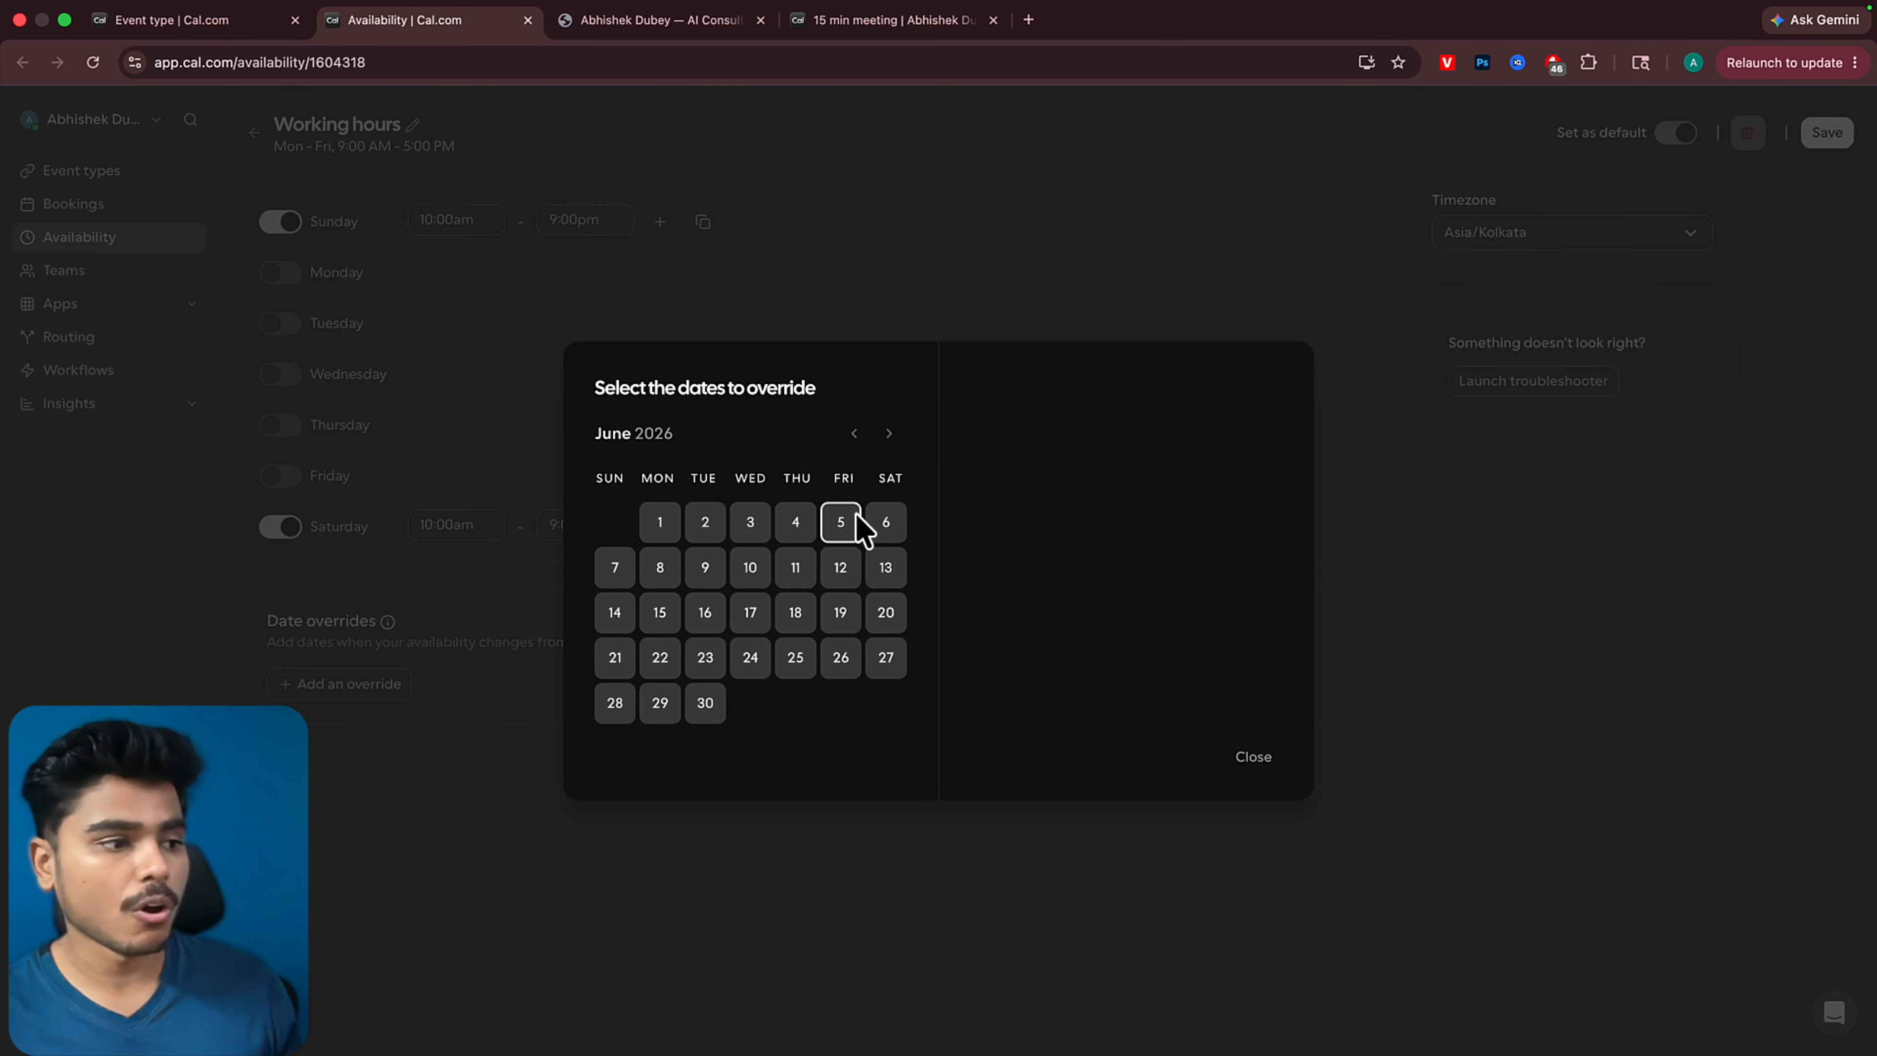
pyautogui.click(887, 522)
pyautogui.click(885, 612)
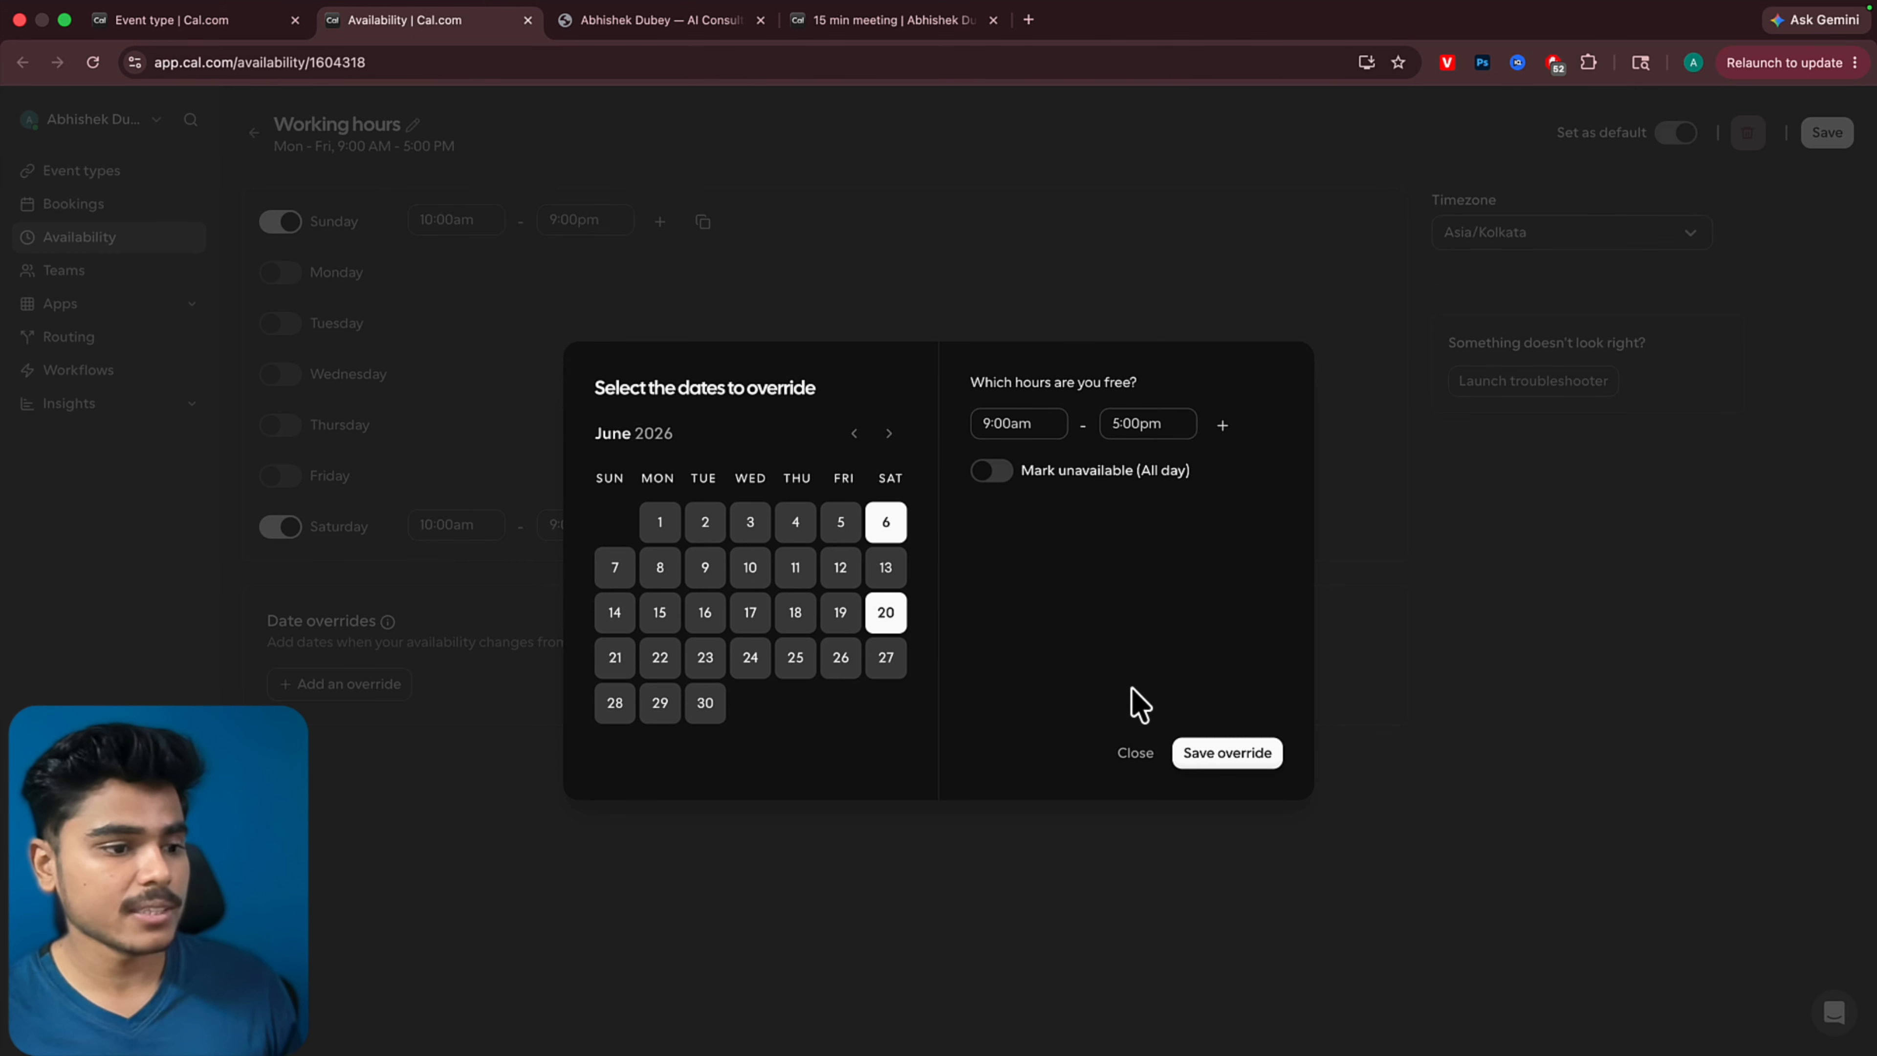
pyautogui.click(1227, 755)
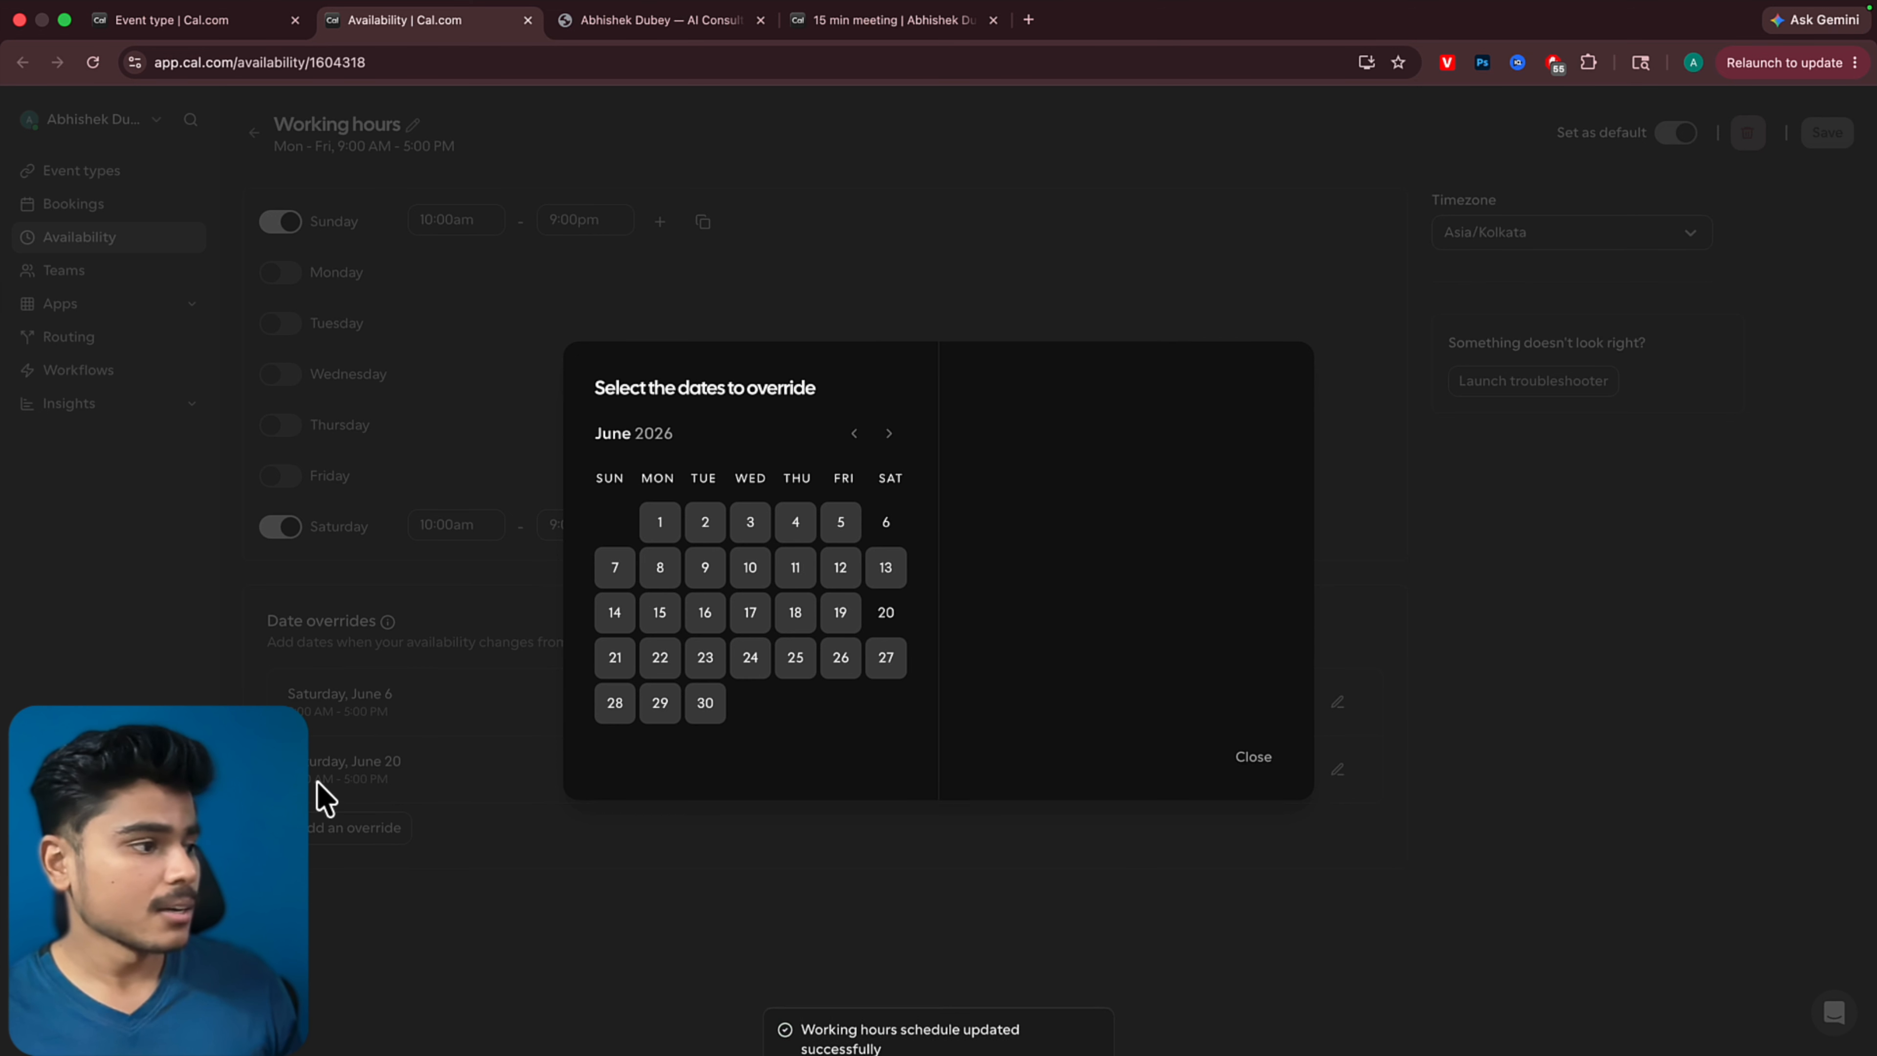
pyautogui.click(1253, 757)
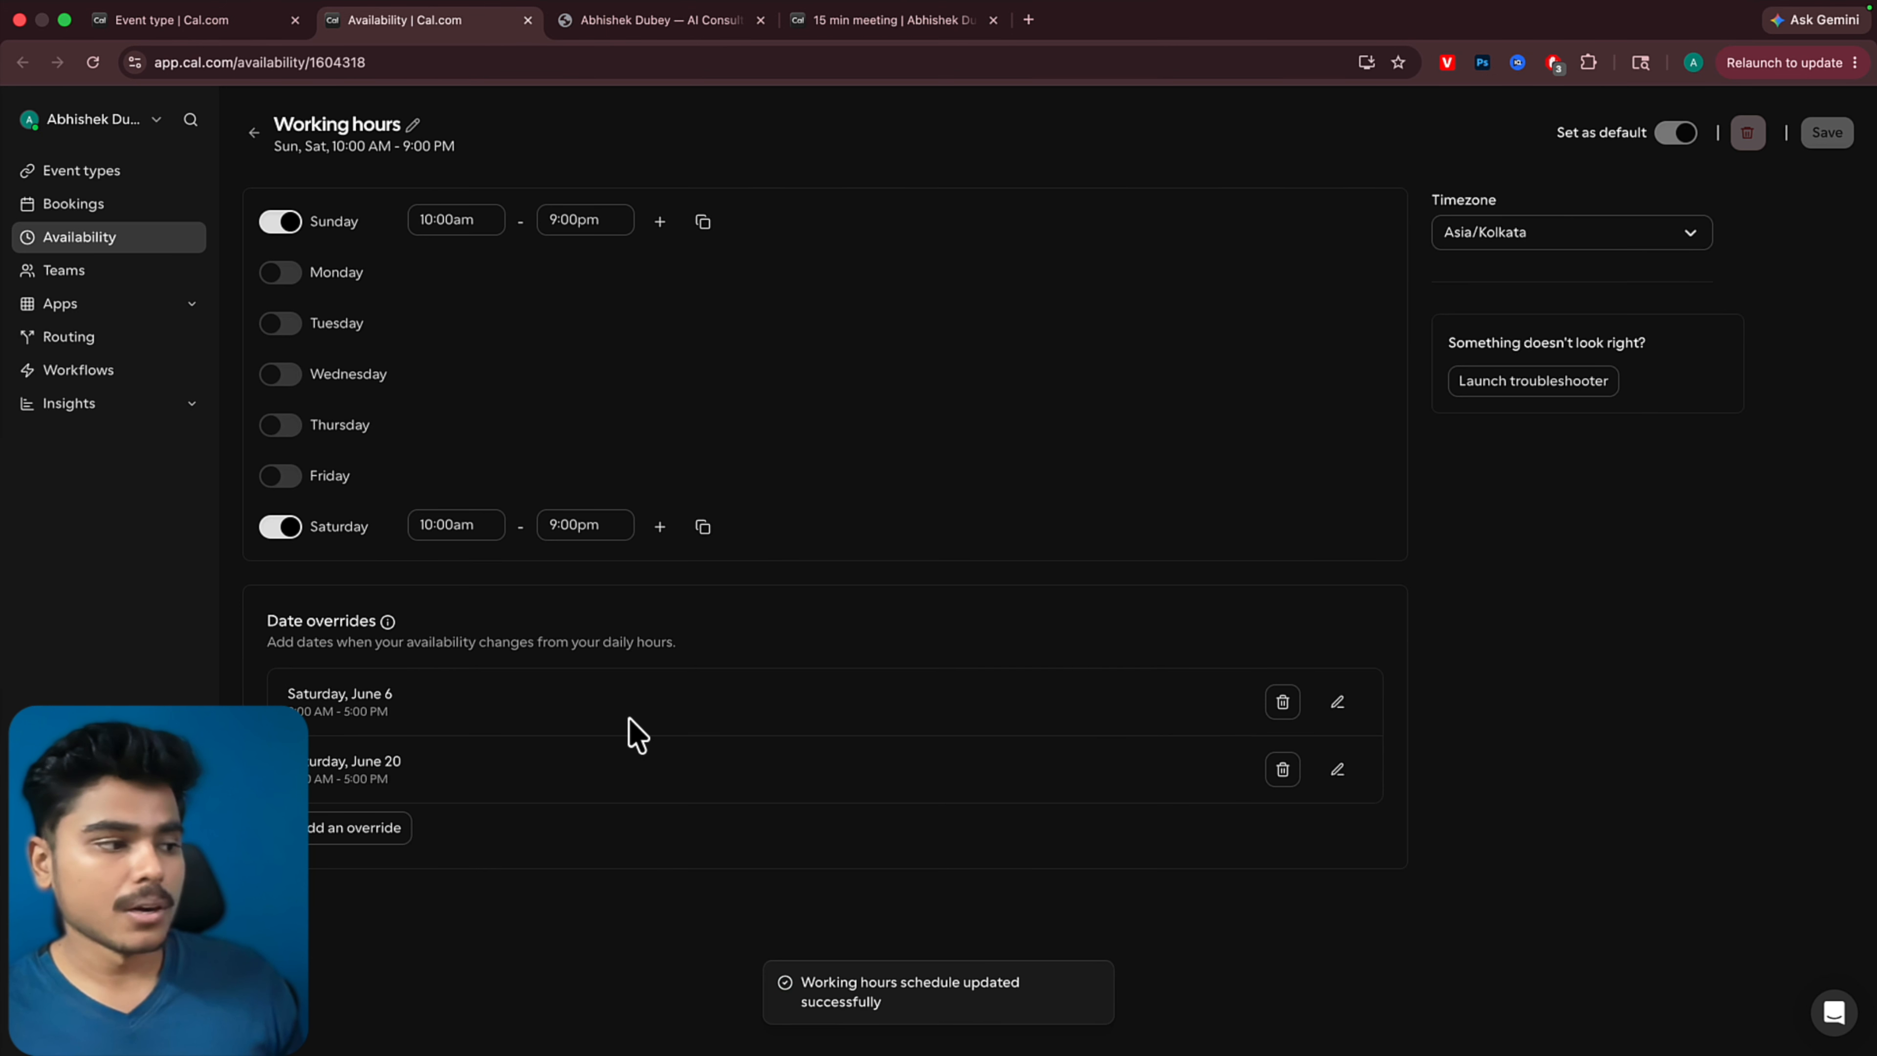
# Delete the June 6 and June 20 date overrides and leave the Working hours schedule
pyautogui.click(1281, 704)
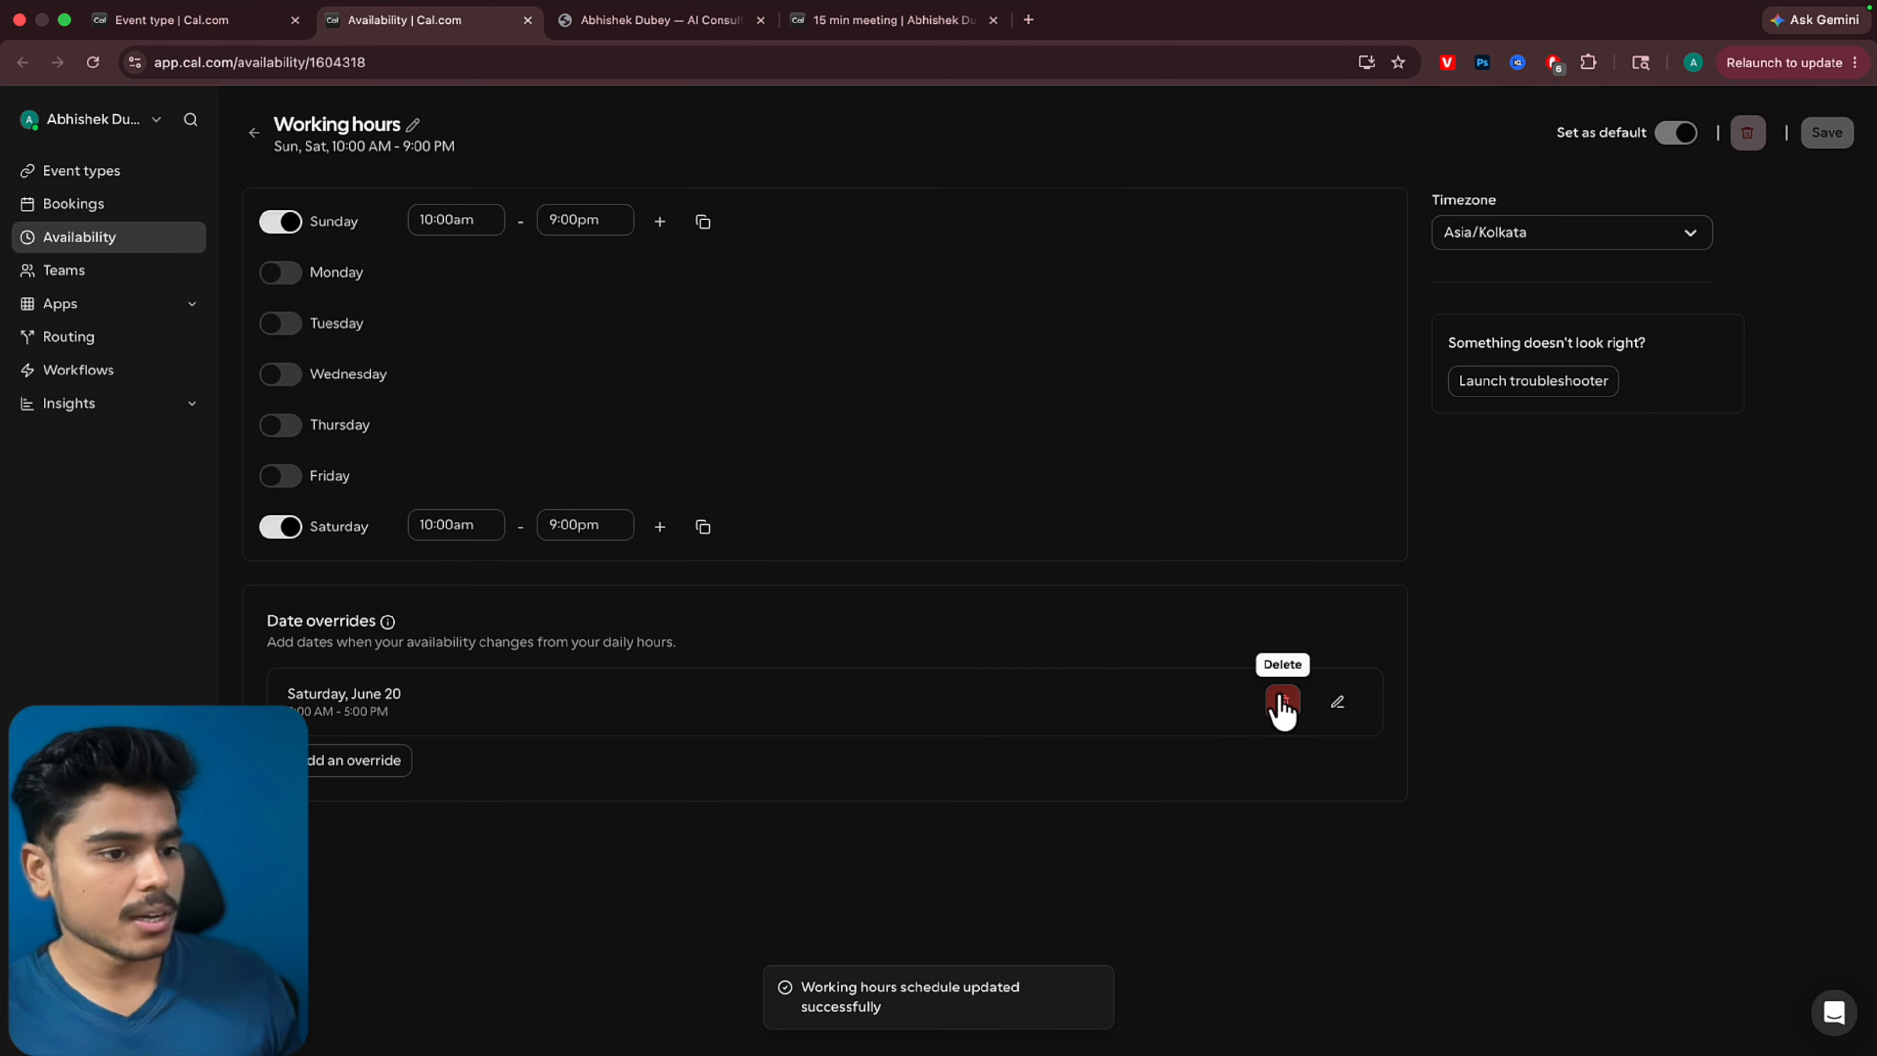
pyautogui.click(1281, 704)
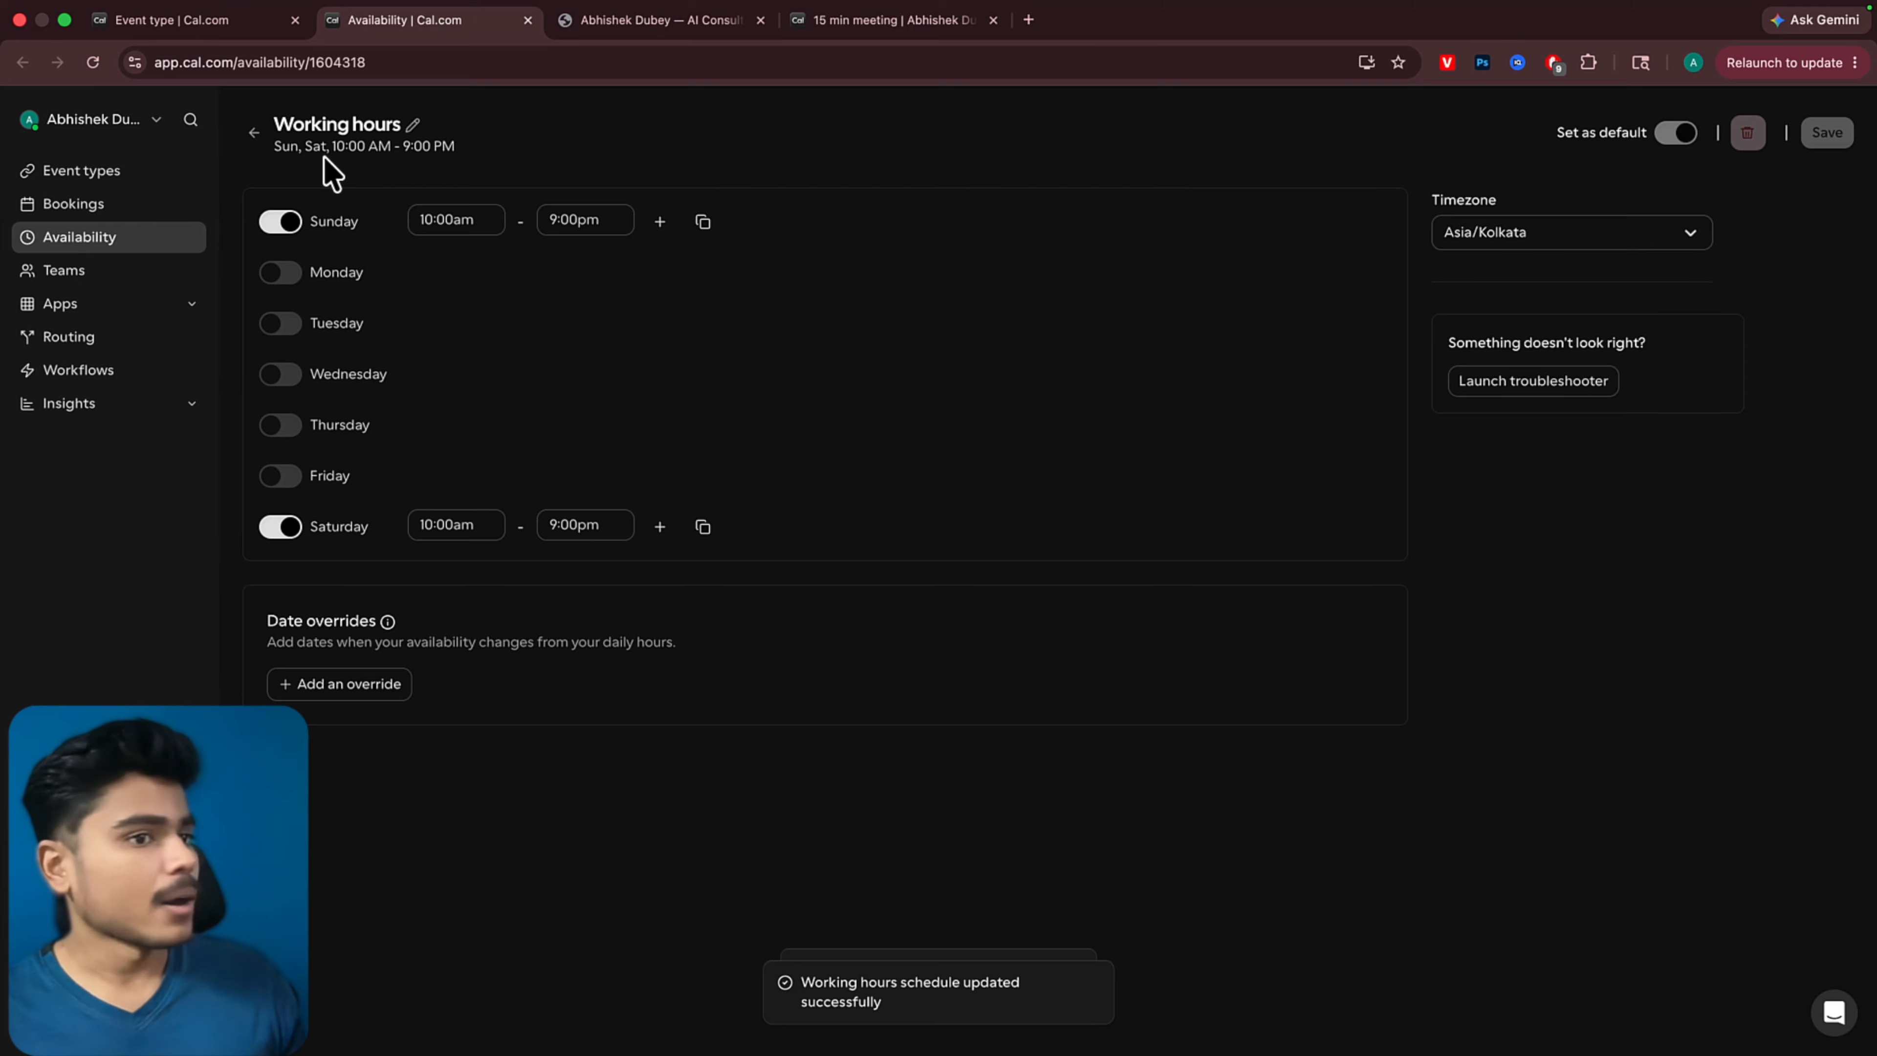
pyautogui.click(252, 137)
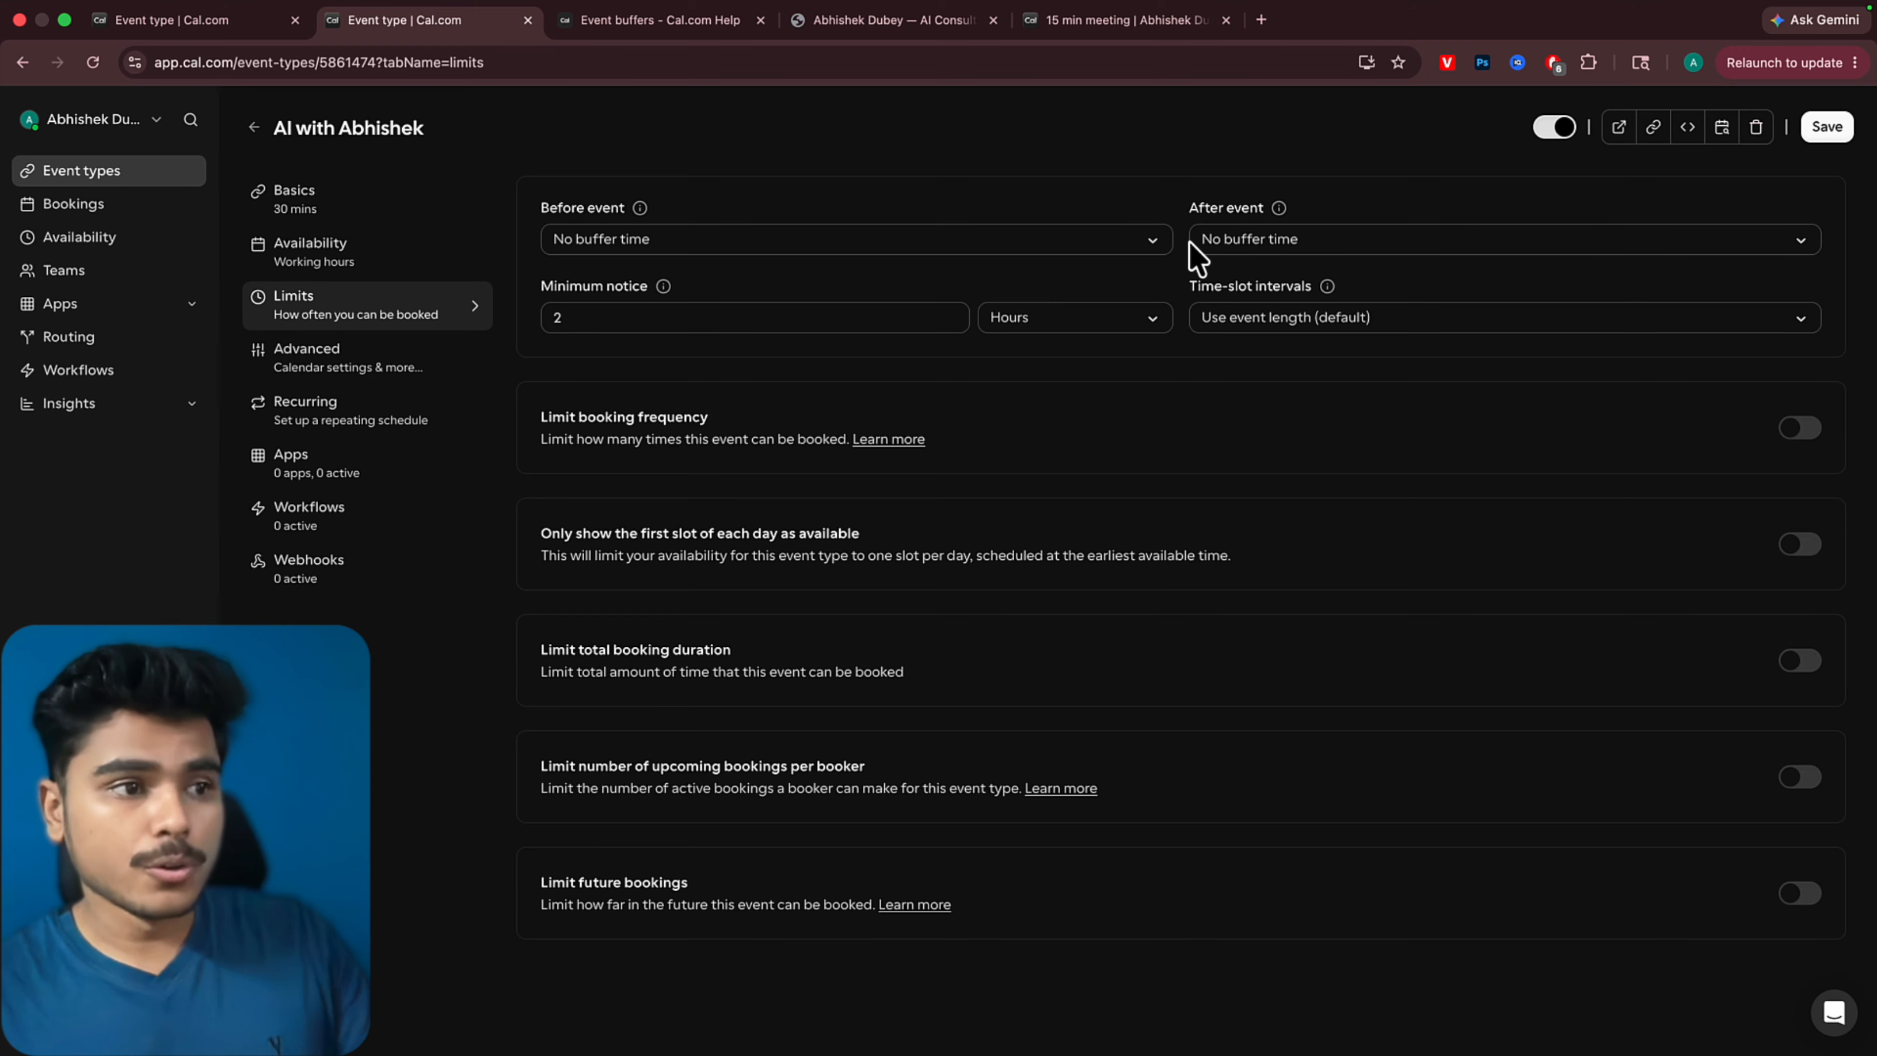
# Read how before and after buffers work in the Event buffers help article, and return to the event's Limits settings
pyautogui.click(655, 27)
pyautogui.scroll(1, 826, 429)
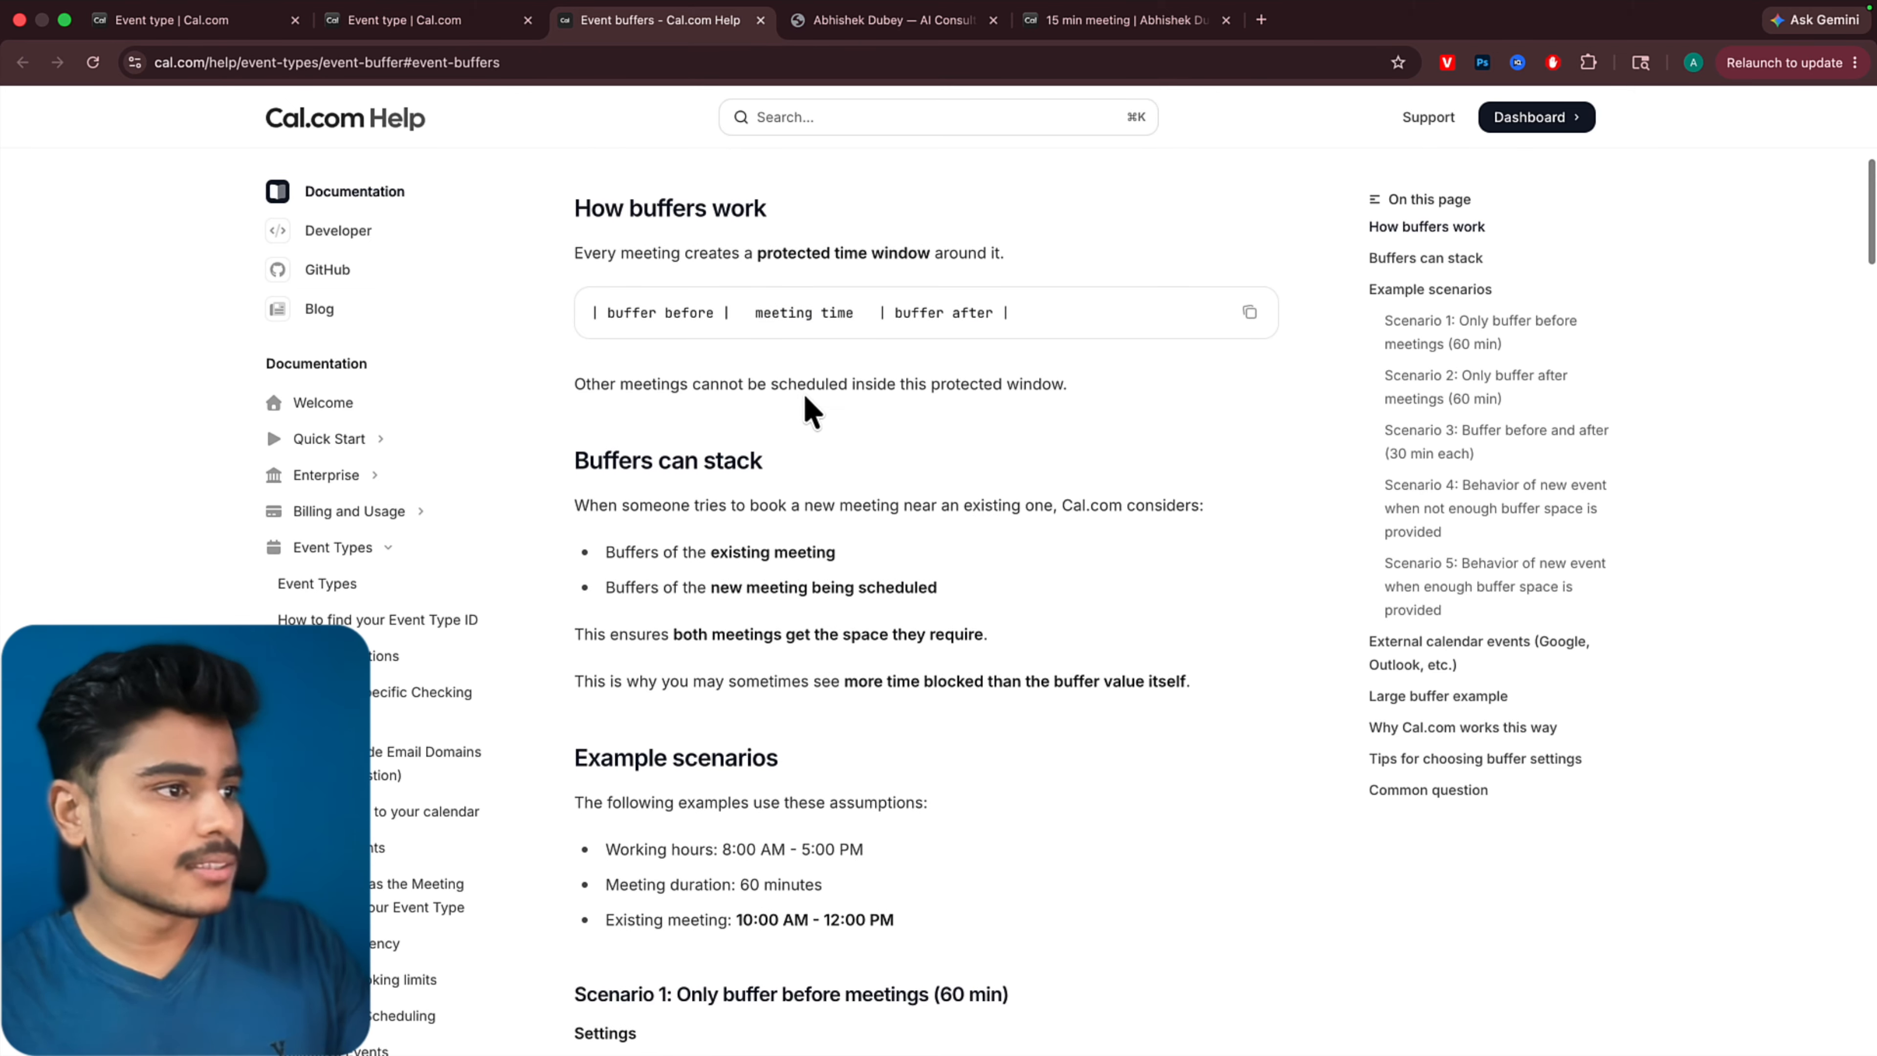
pyautogui.moveTo(748, 312); pyautogui.dragTo(607, 312)
pyautogui.moveTo(894, 313); pyautogui.dragTo(1002, 313)
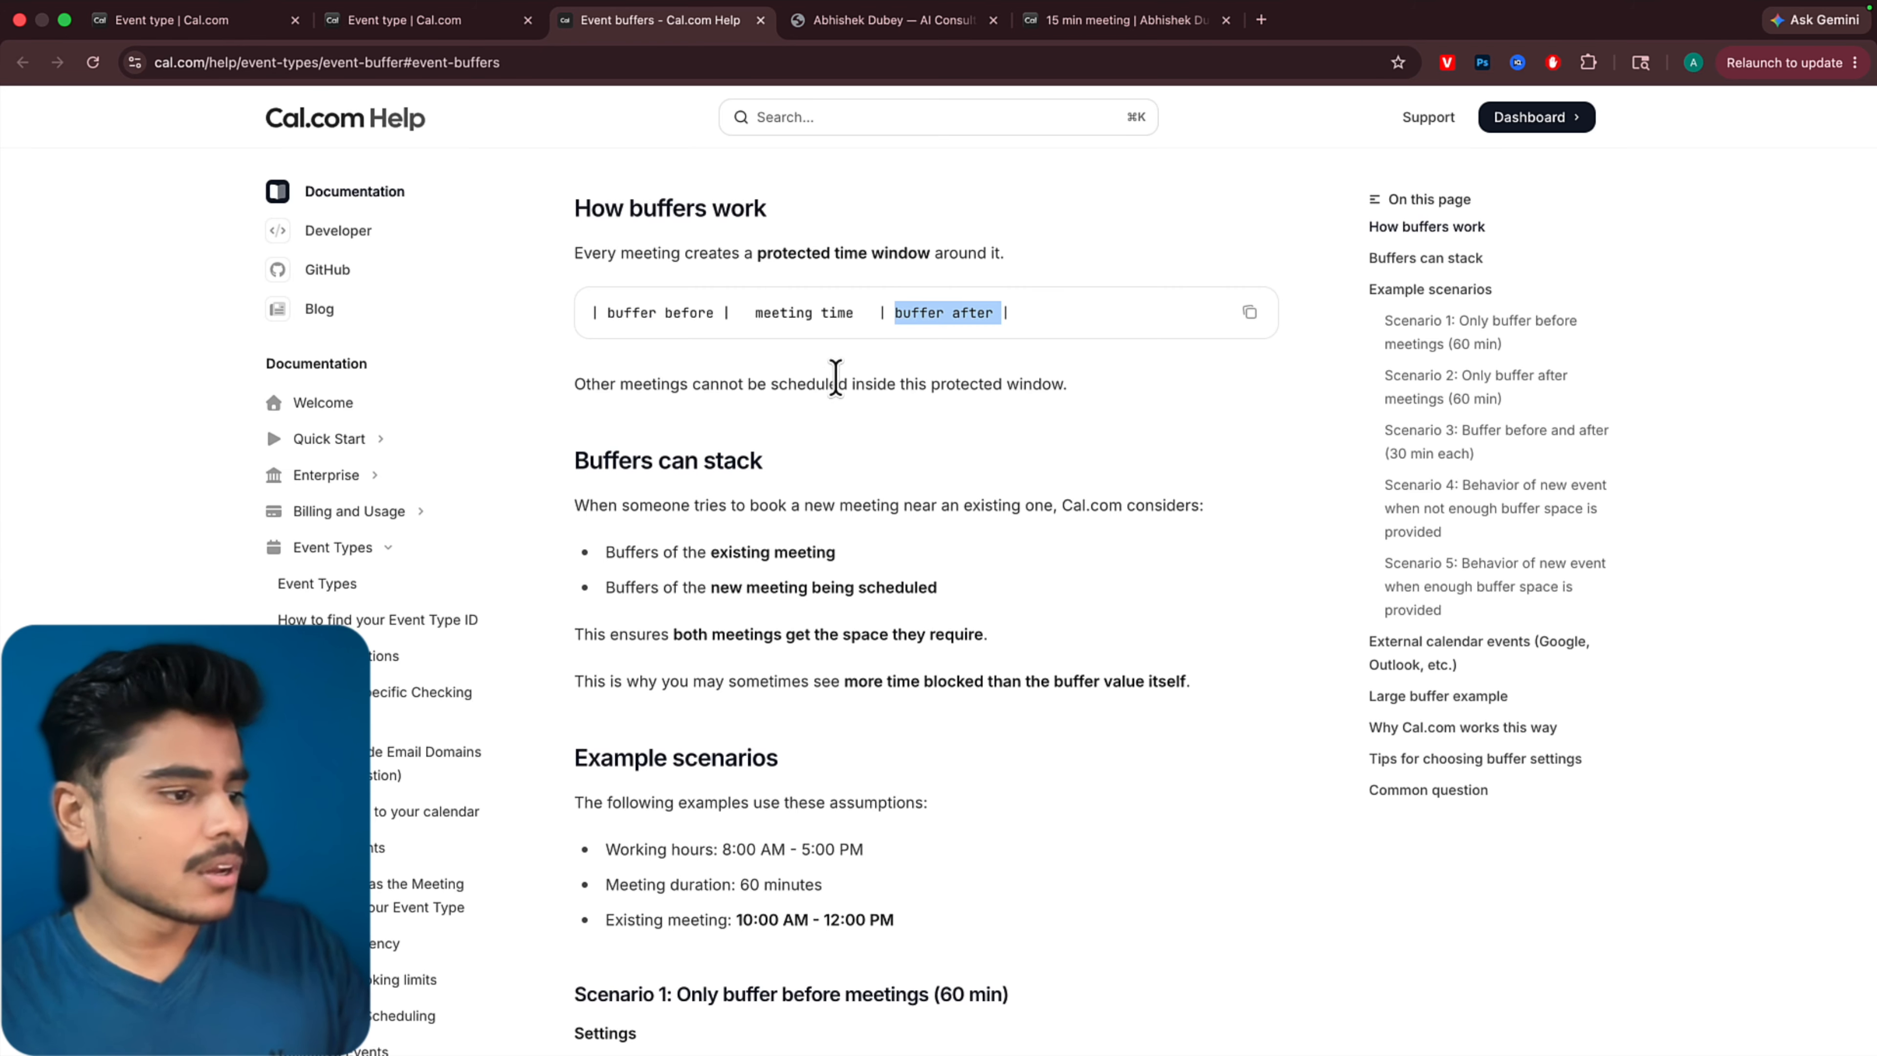
pyautogui.click(389, 22)
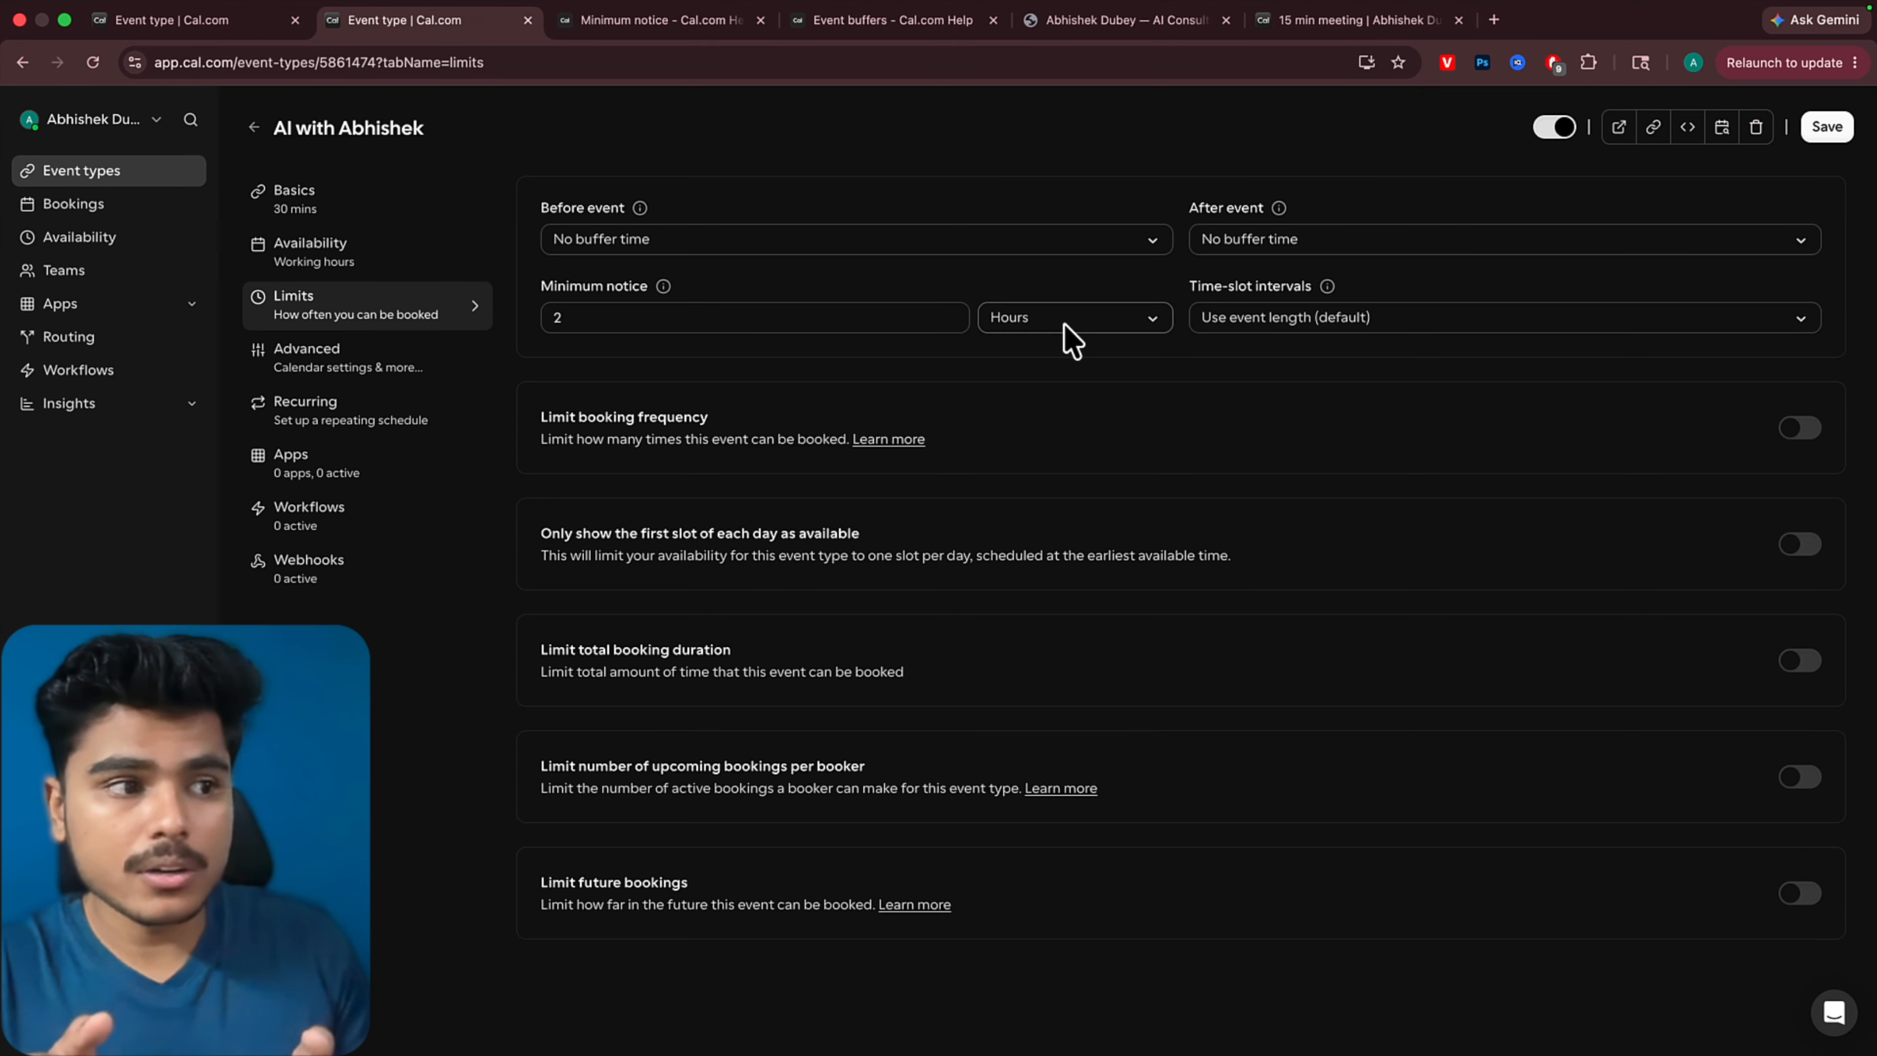
# Limit future bookings to 15 business days ahead, keep 15 days always available, and save the event type
pyautogui.moveTo(567, 443); pyautogui.dragTo(750, 441)
pyautogui.click(652, 555)
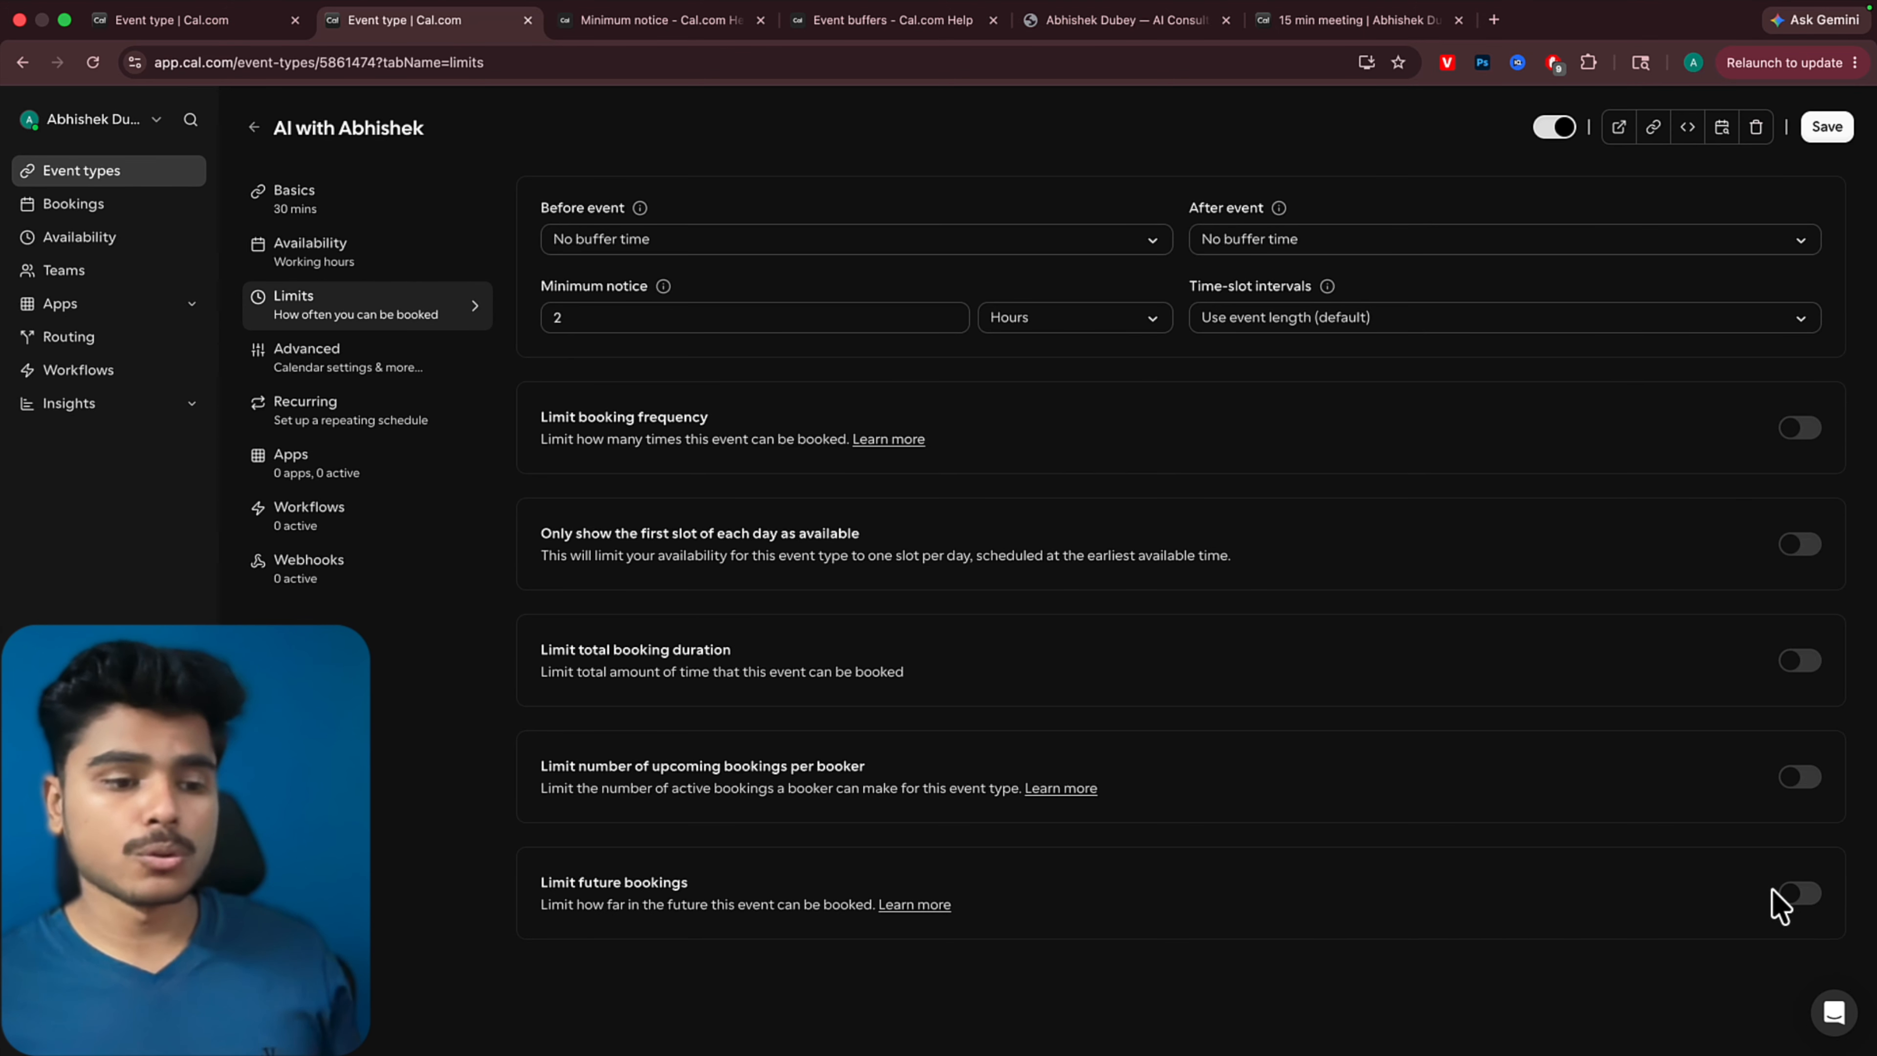
pyautogui.click(1800, 895)
pyautogui.scroll(-2, 1186, 906)
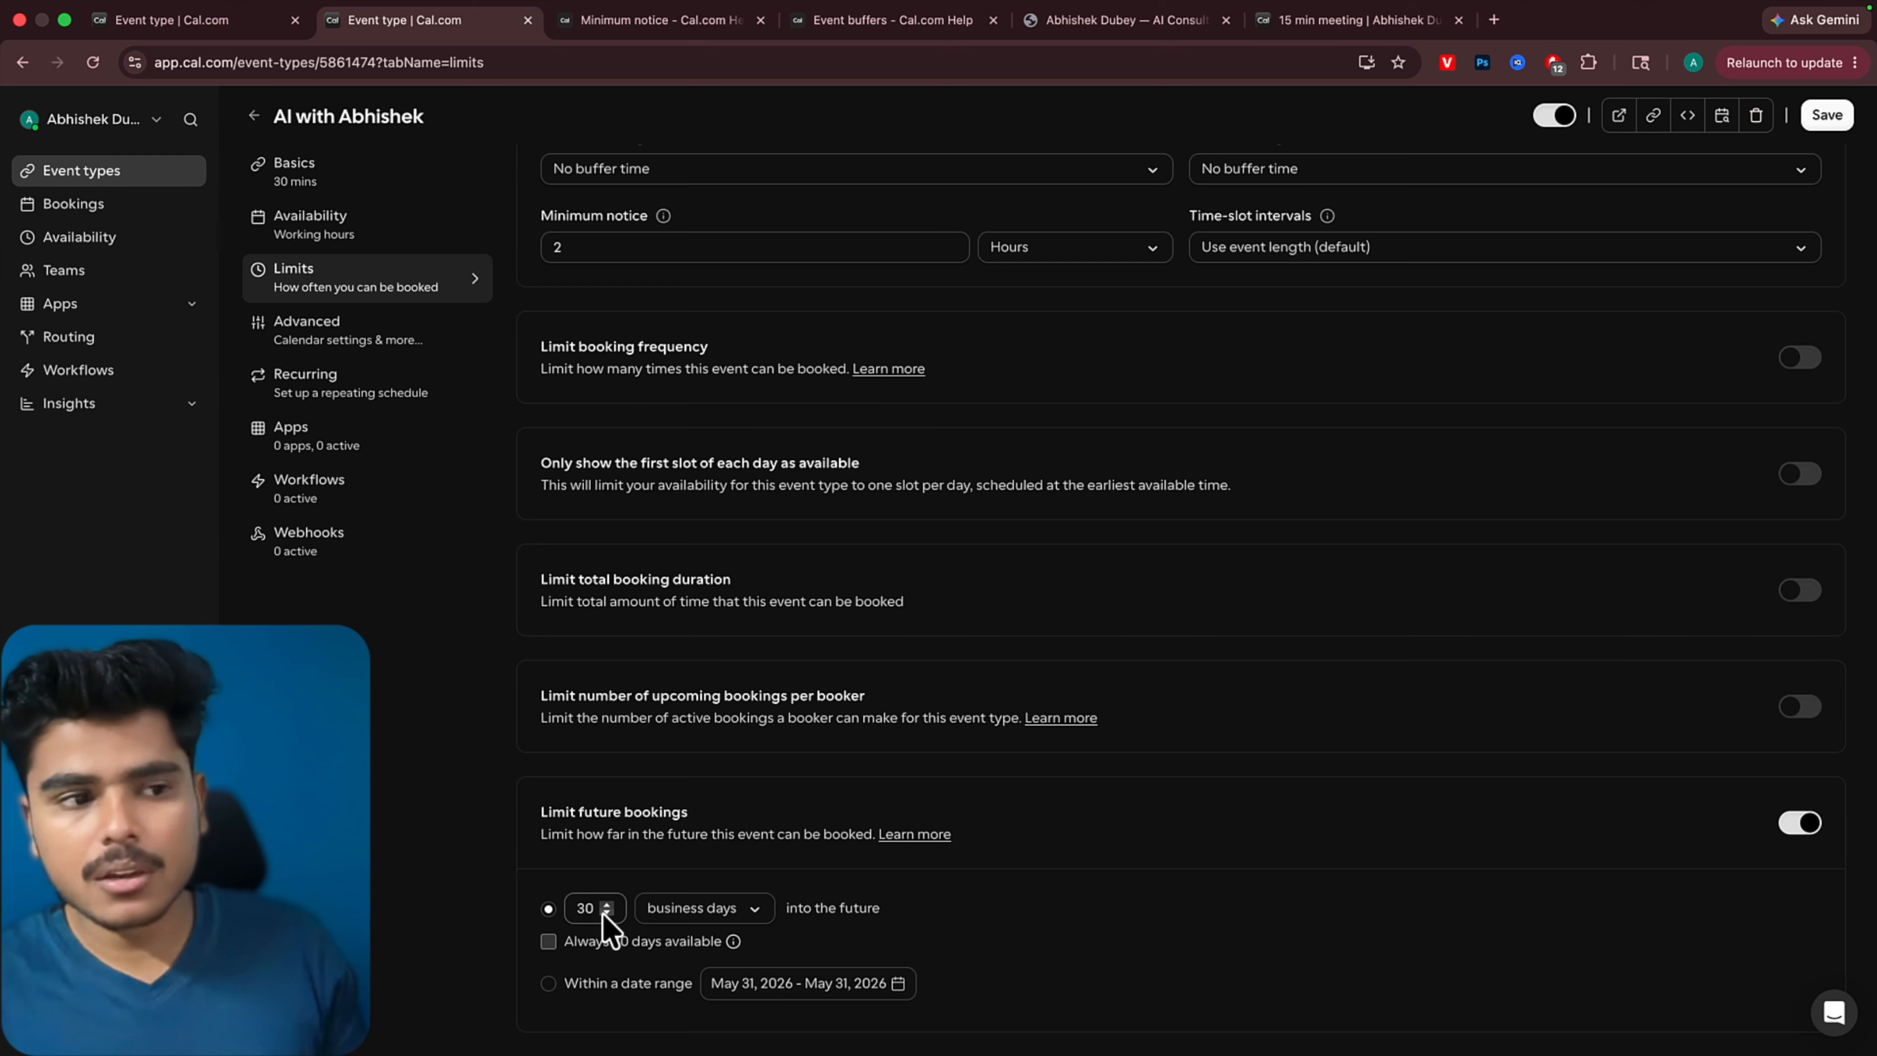
pyautogui.doubleClick(588, 908)
pyautogui.write('15')
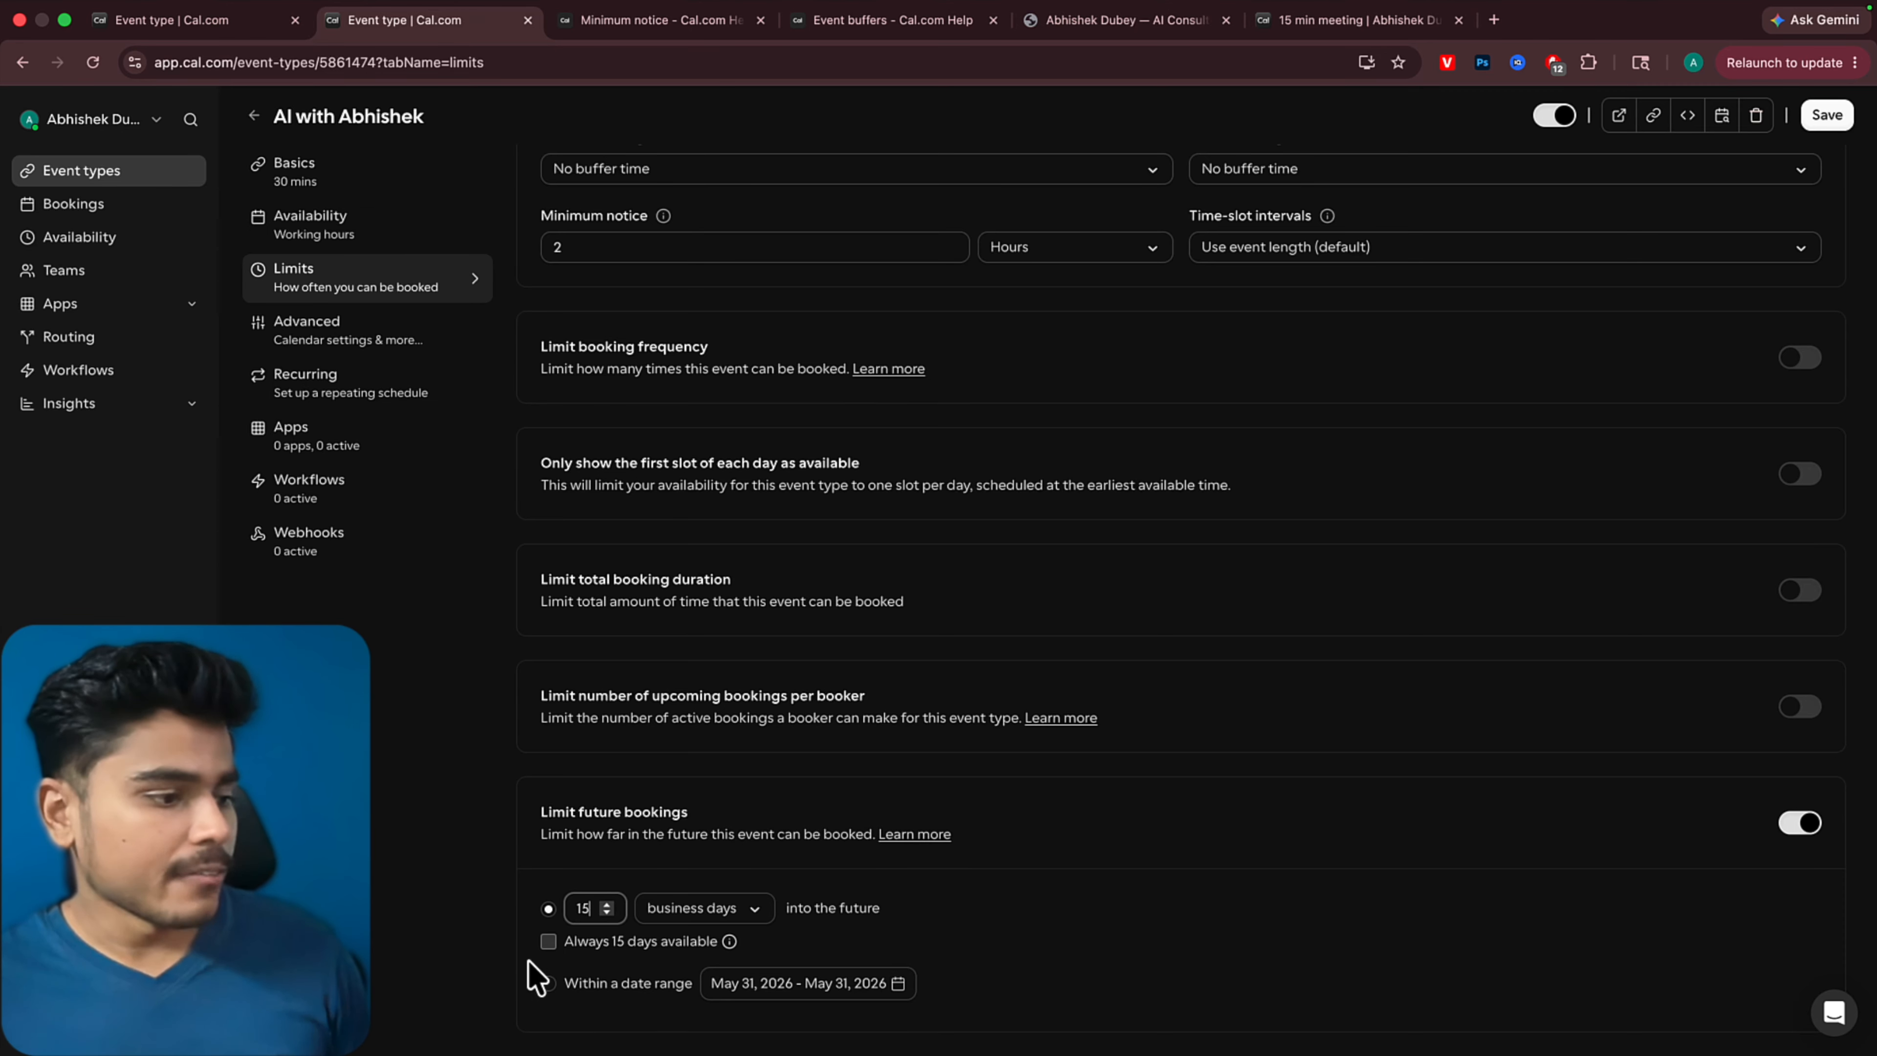
pyautogui.click(549, 943)
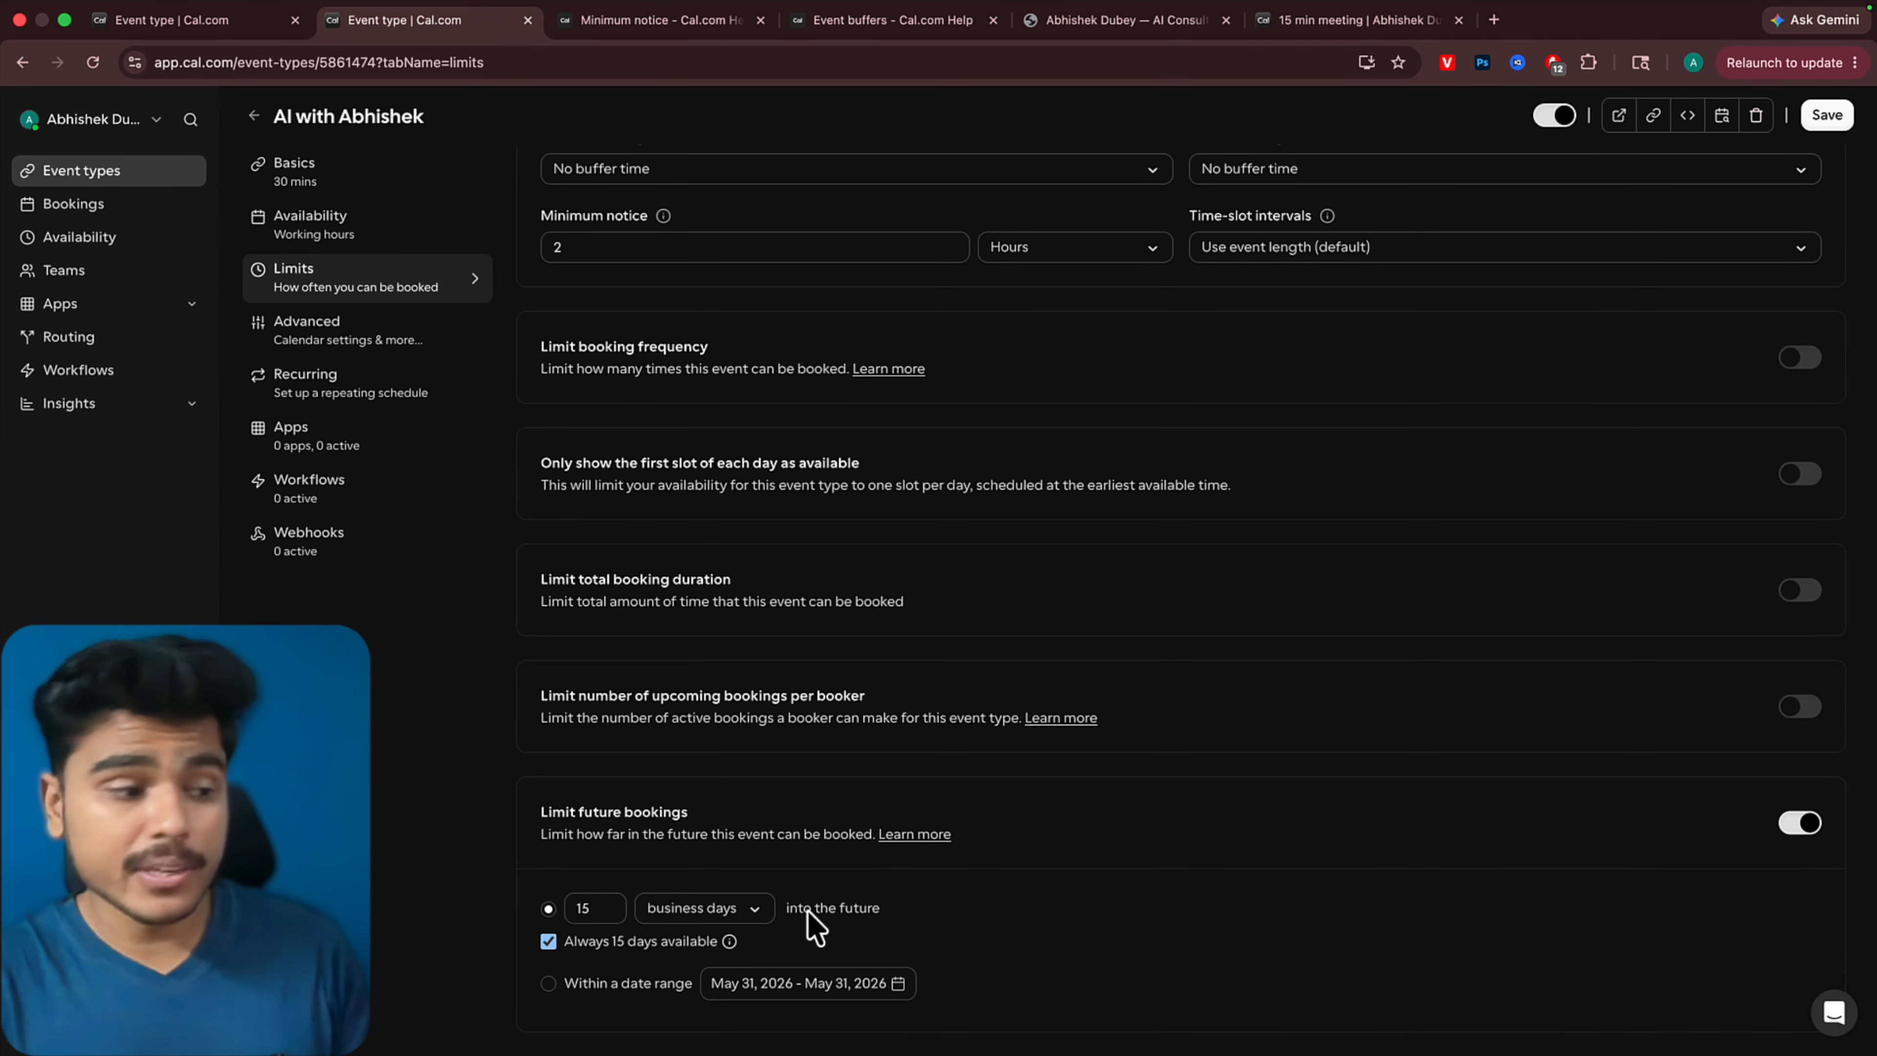
pyautogui.click(1827, 114)
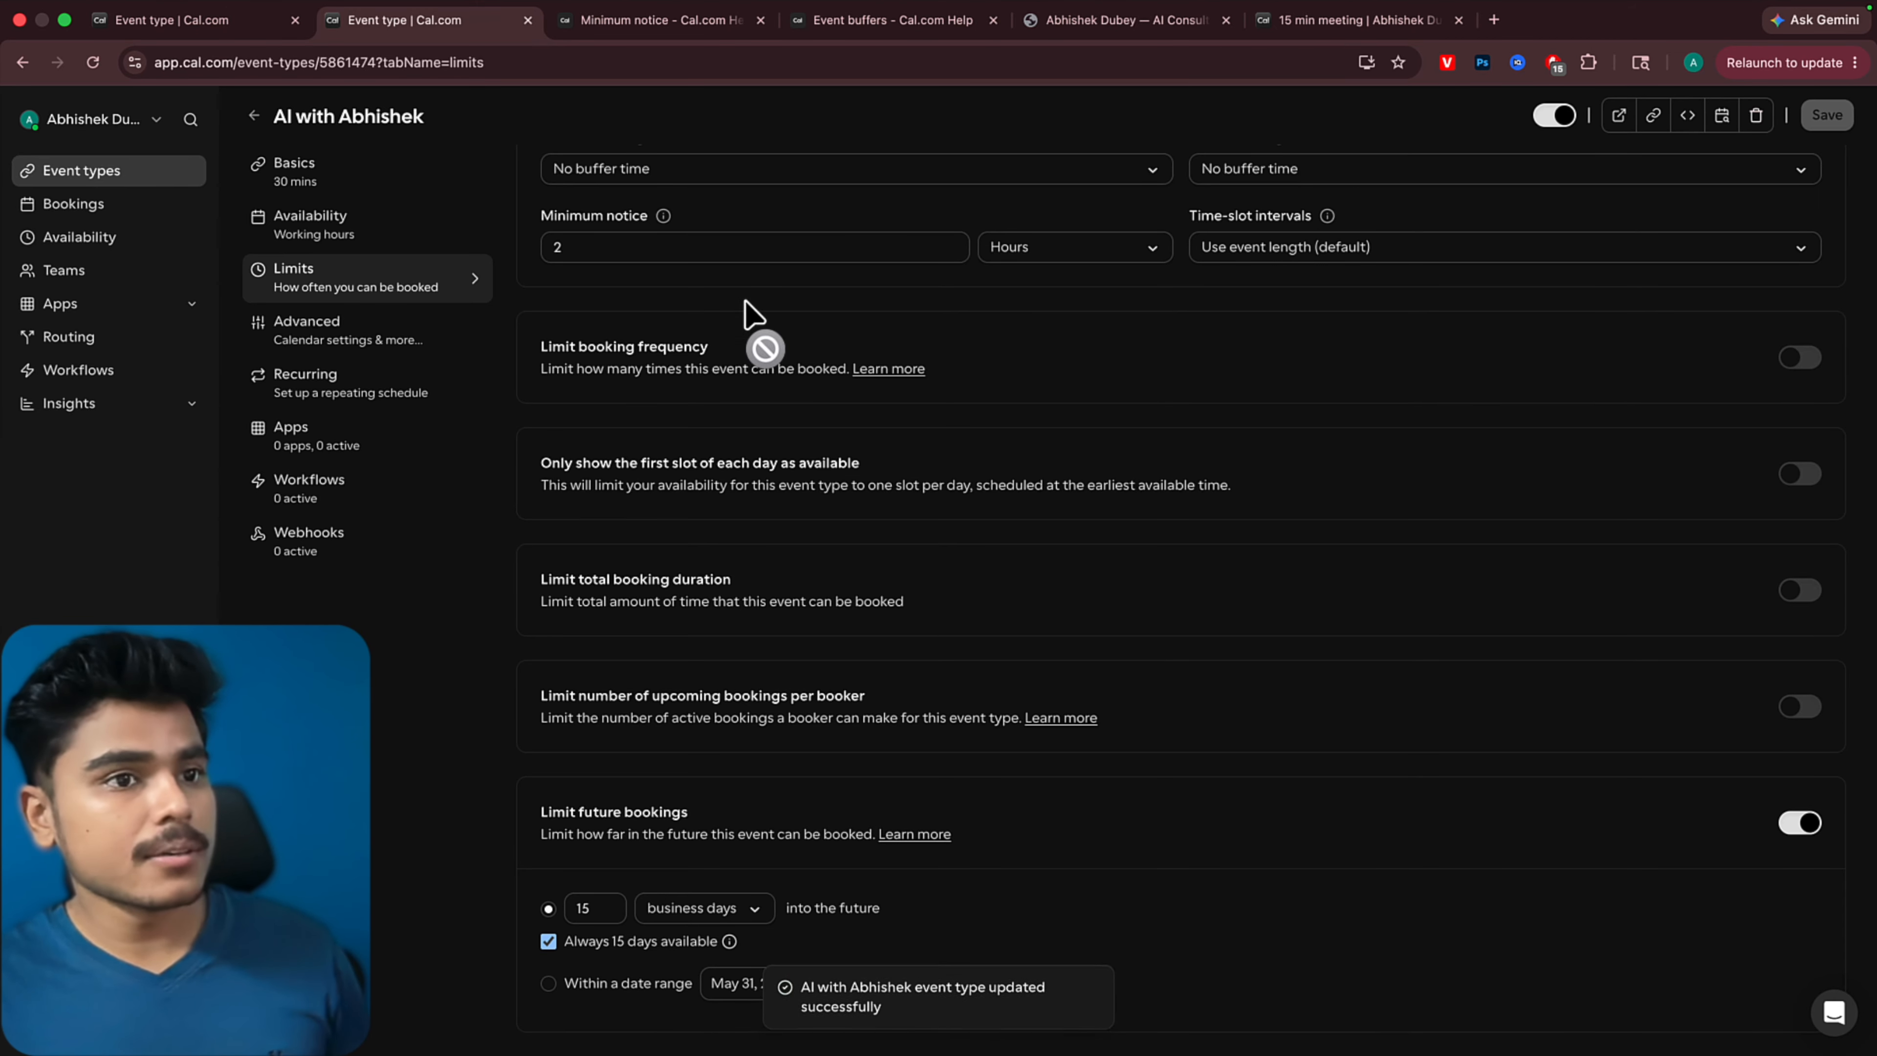
# Examine the event's Advanced settings, including conflict checks, layout, booking questions, cancellation, rescheduling and language options
pyautogui.click(303, 333)
pyautogui.scroll(-5, 817, 461)
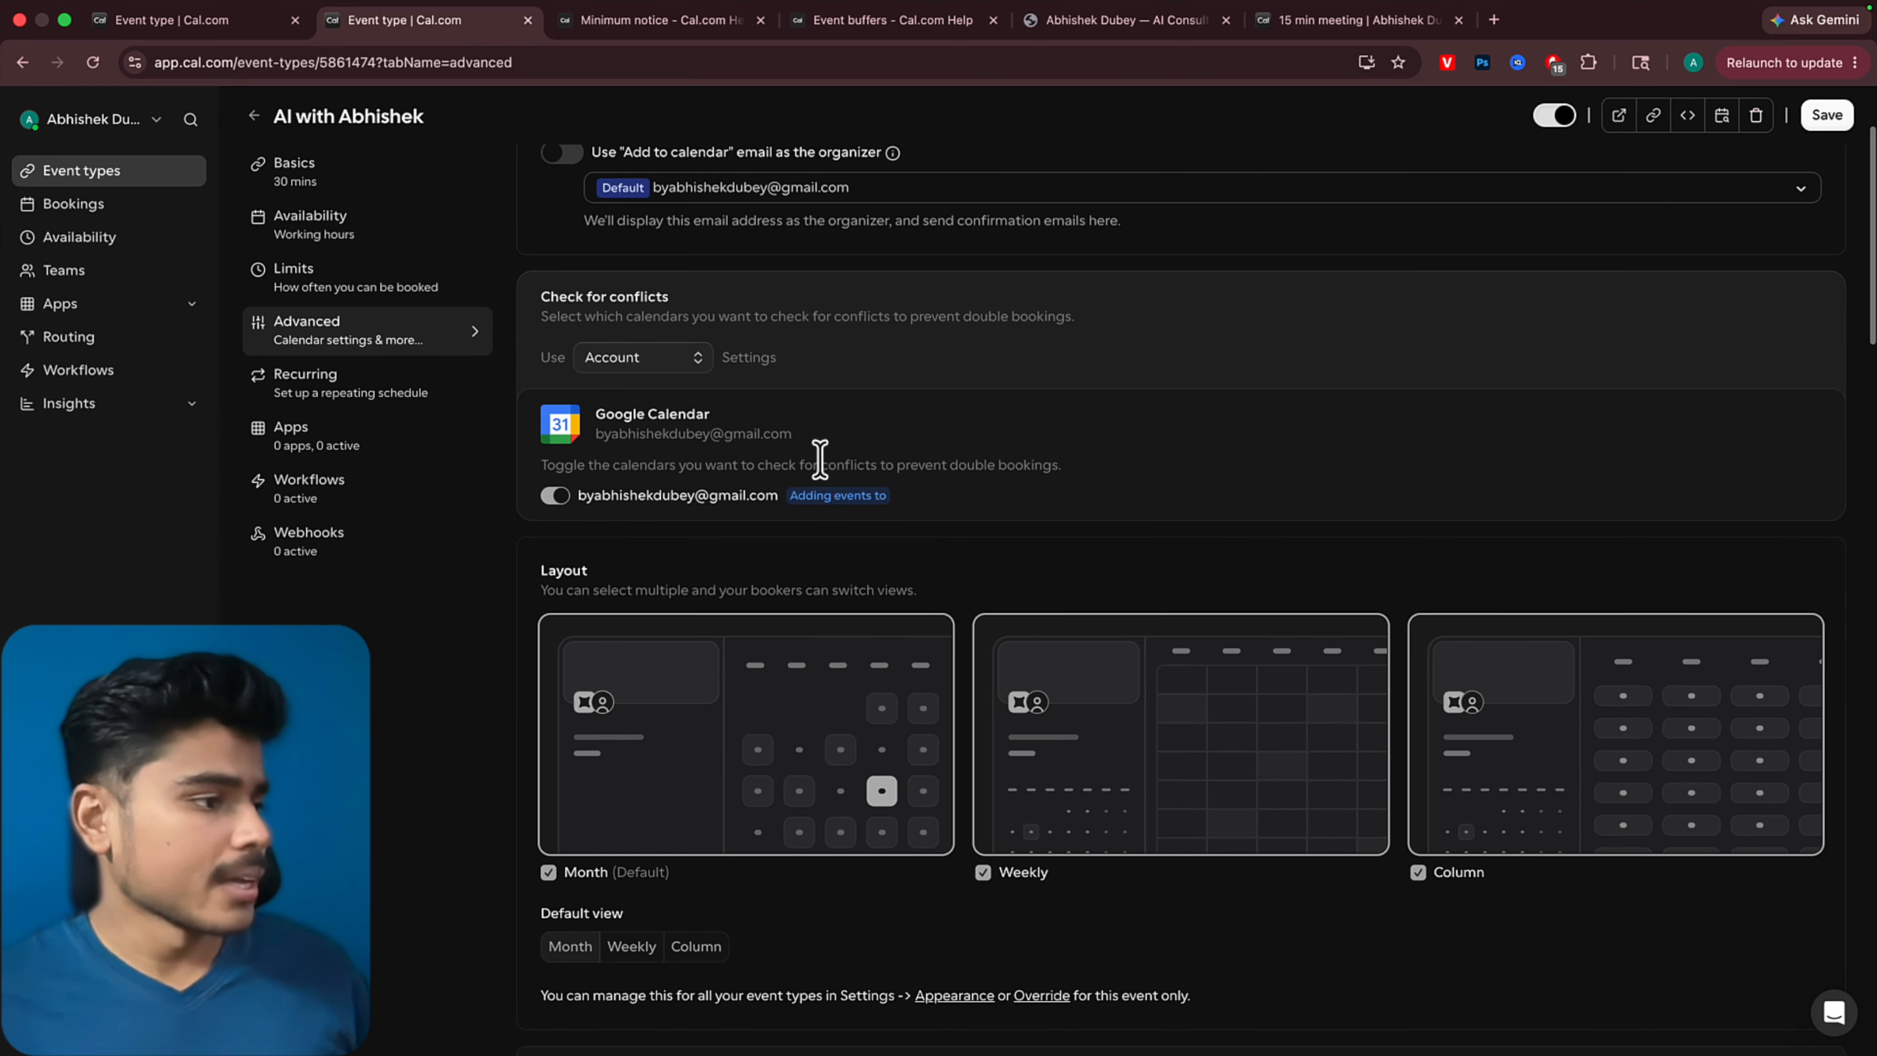
pyautogui.scroll(-9, 1073, 547)
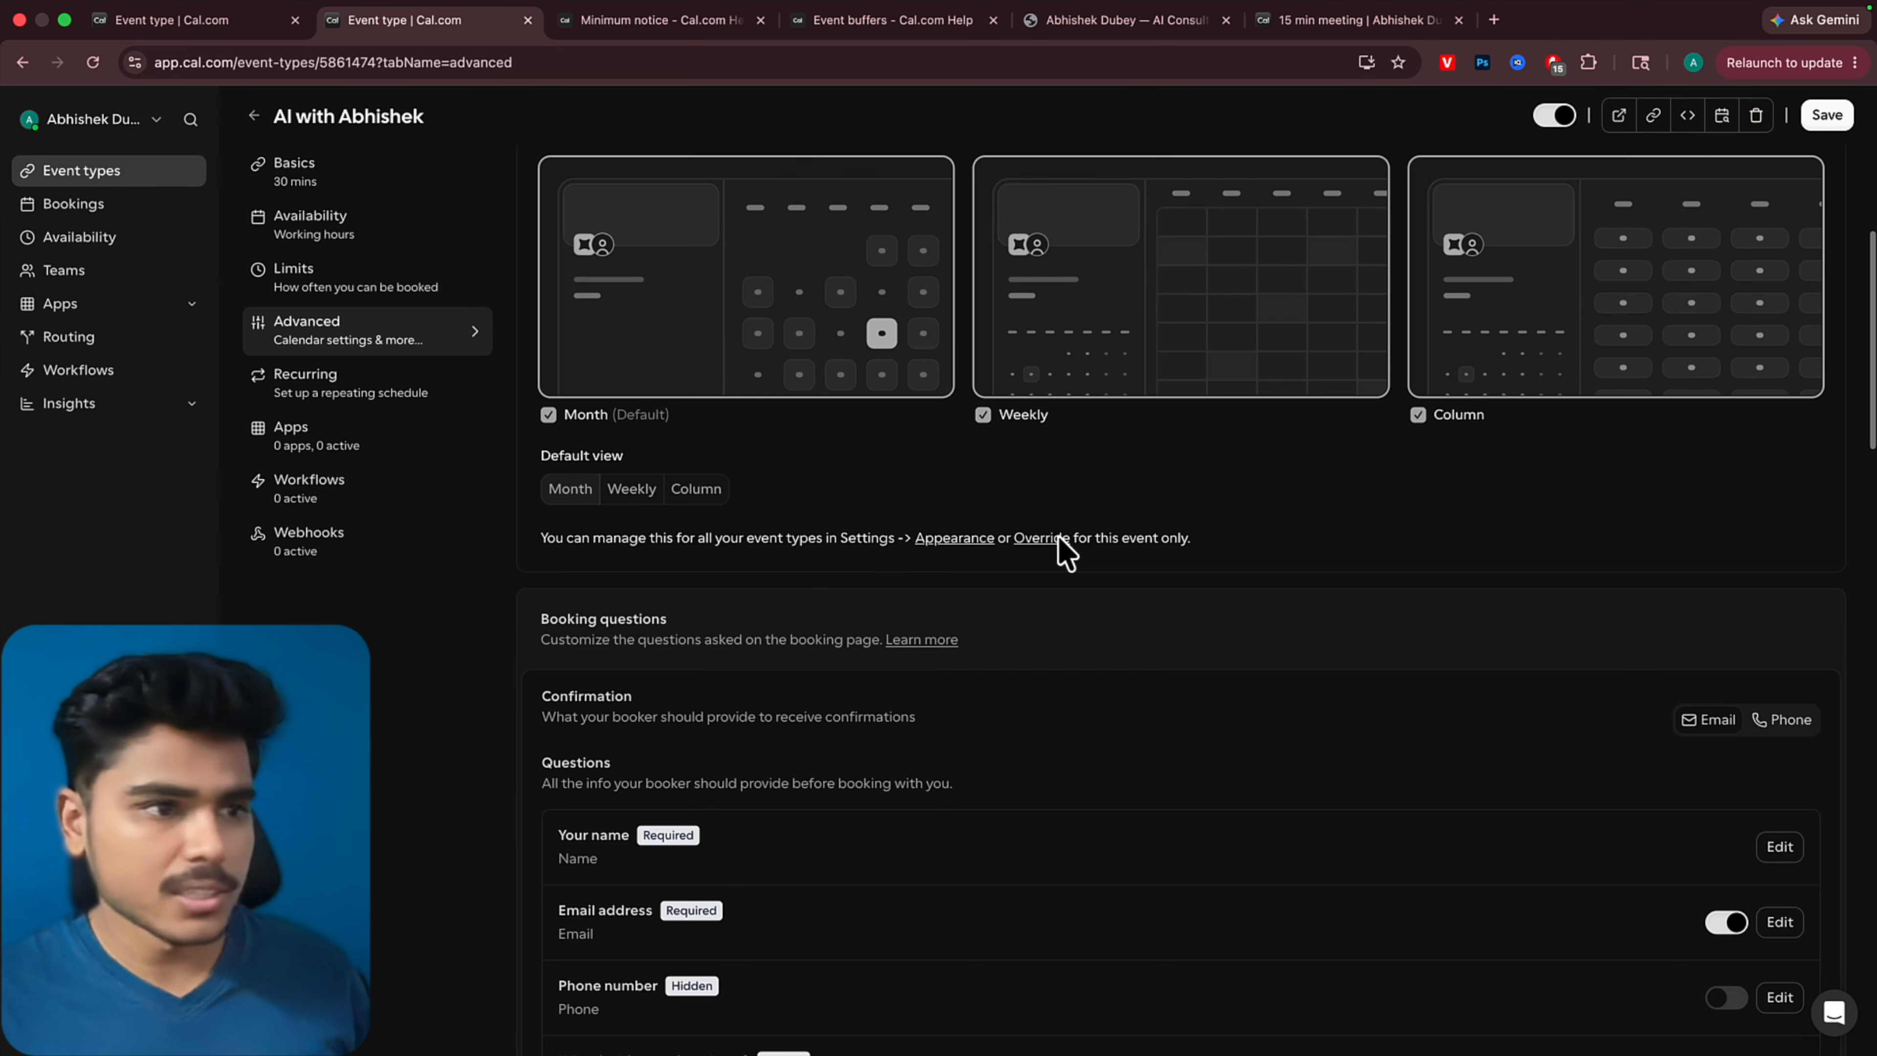
pyautogui.scroll(-4, 1064, 544)
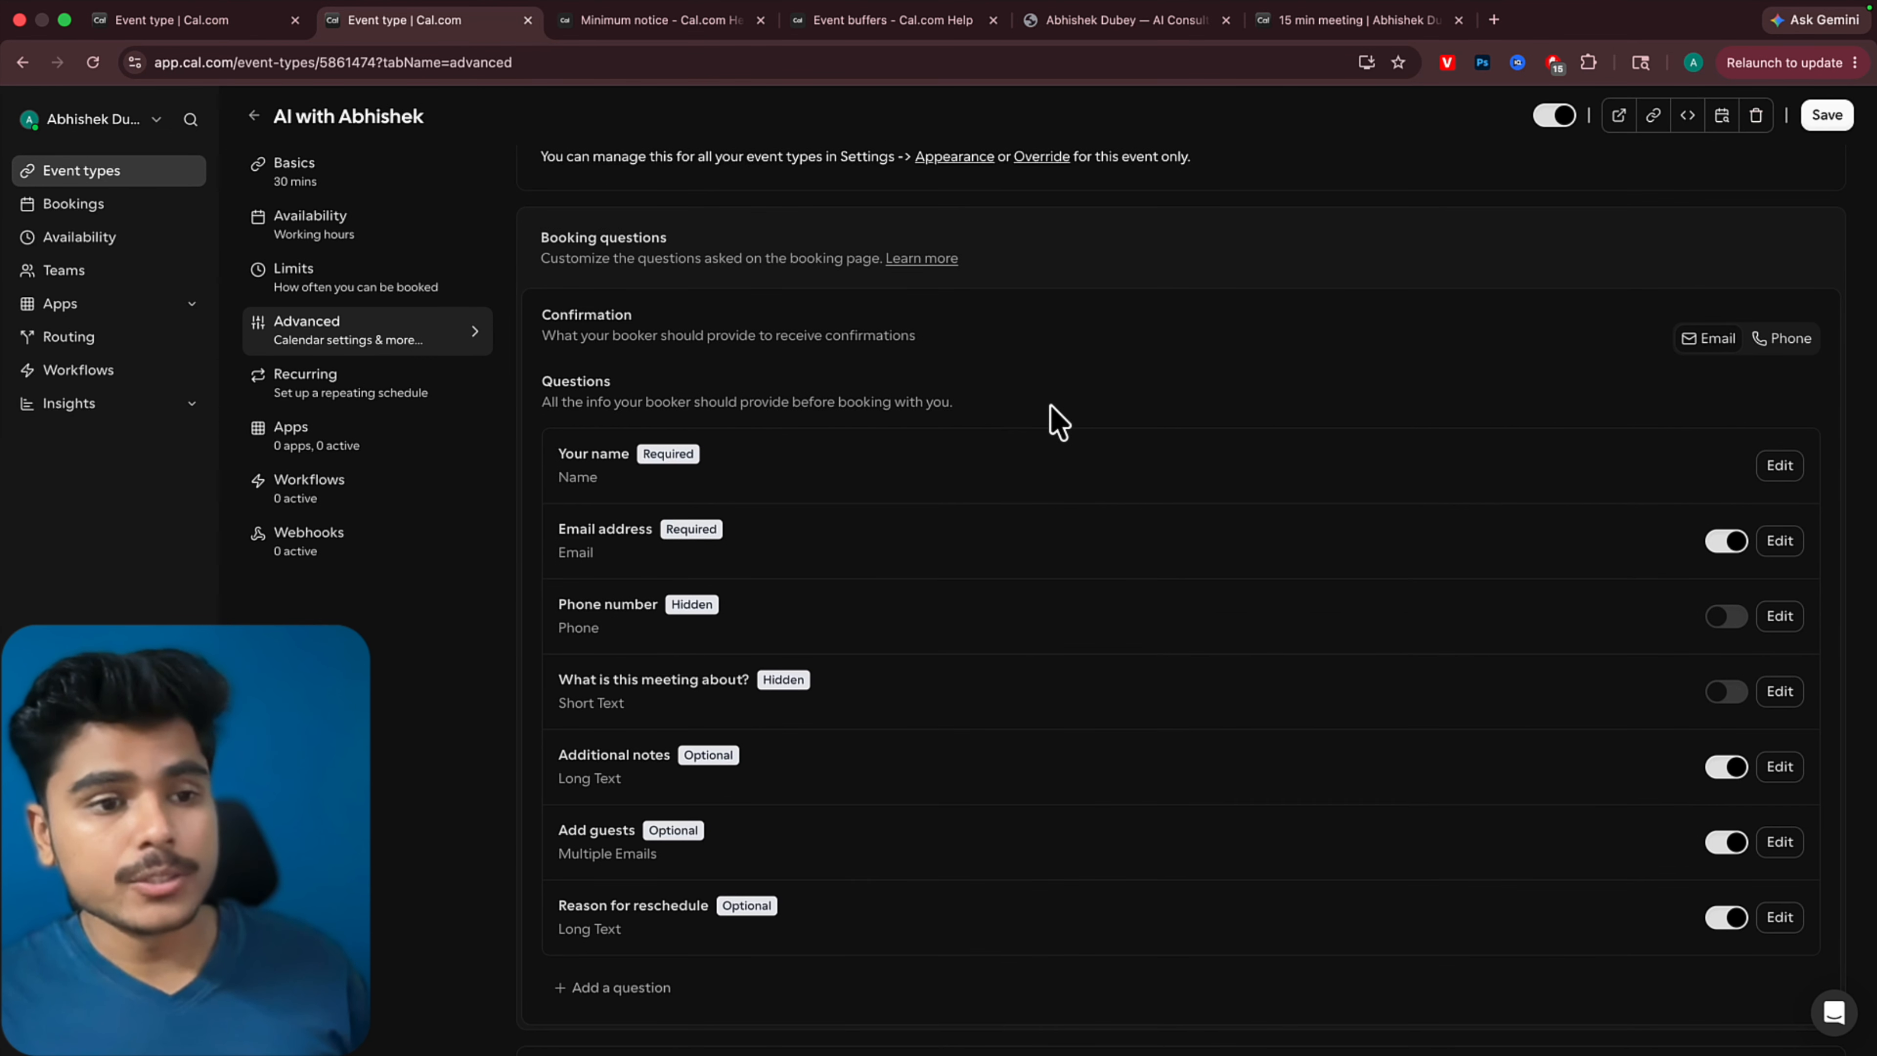
pyautogui.scroll(-2, 1069, 459)
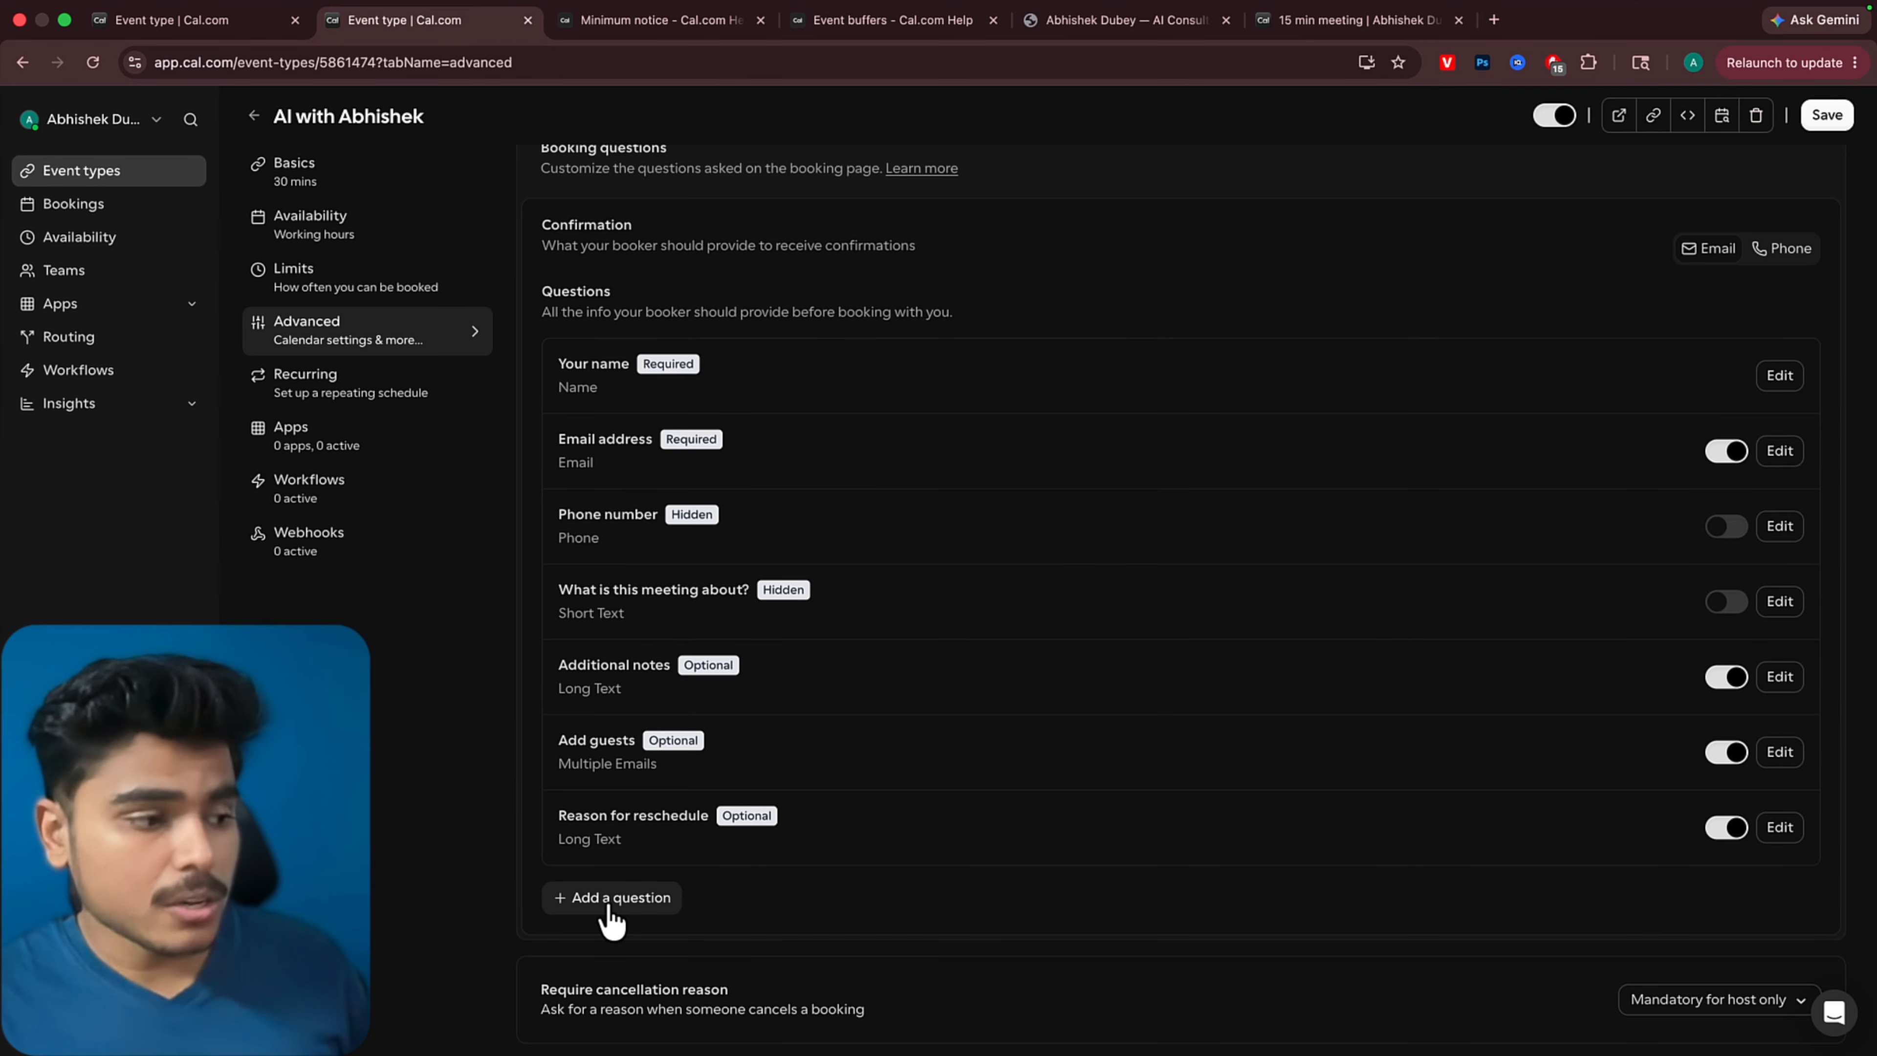
pyautogui.scroll(-10, 704, 478)
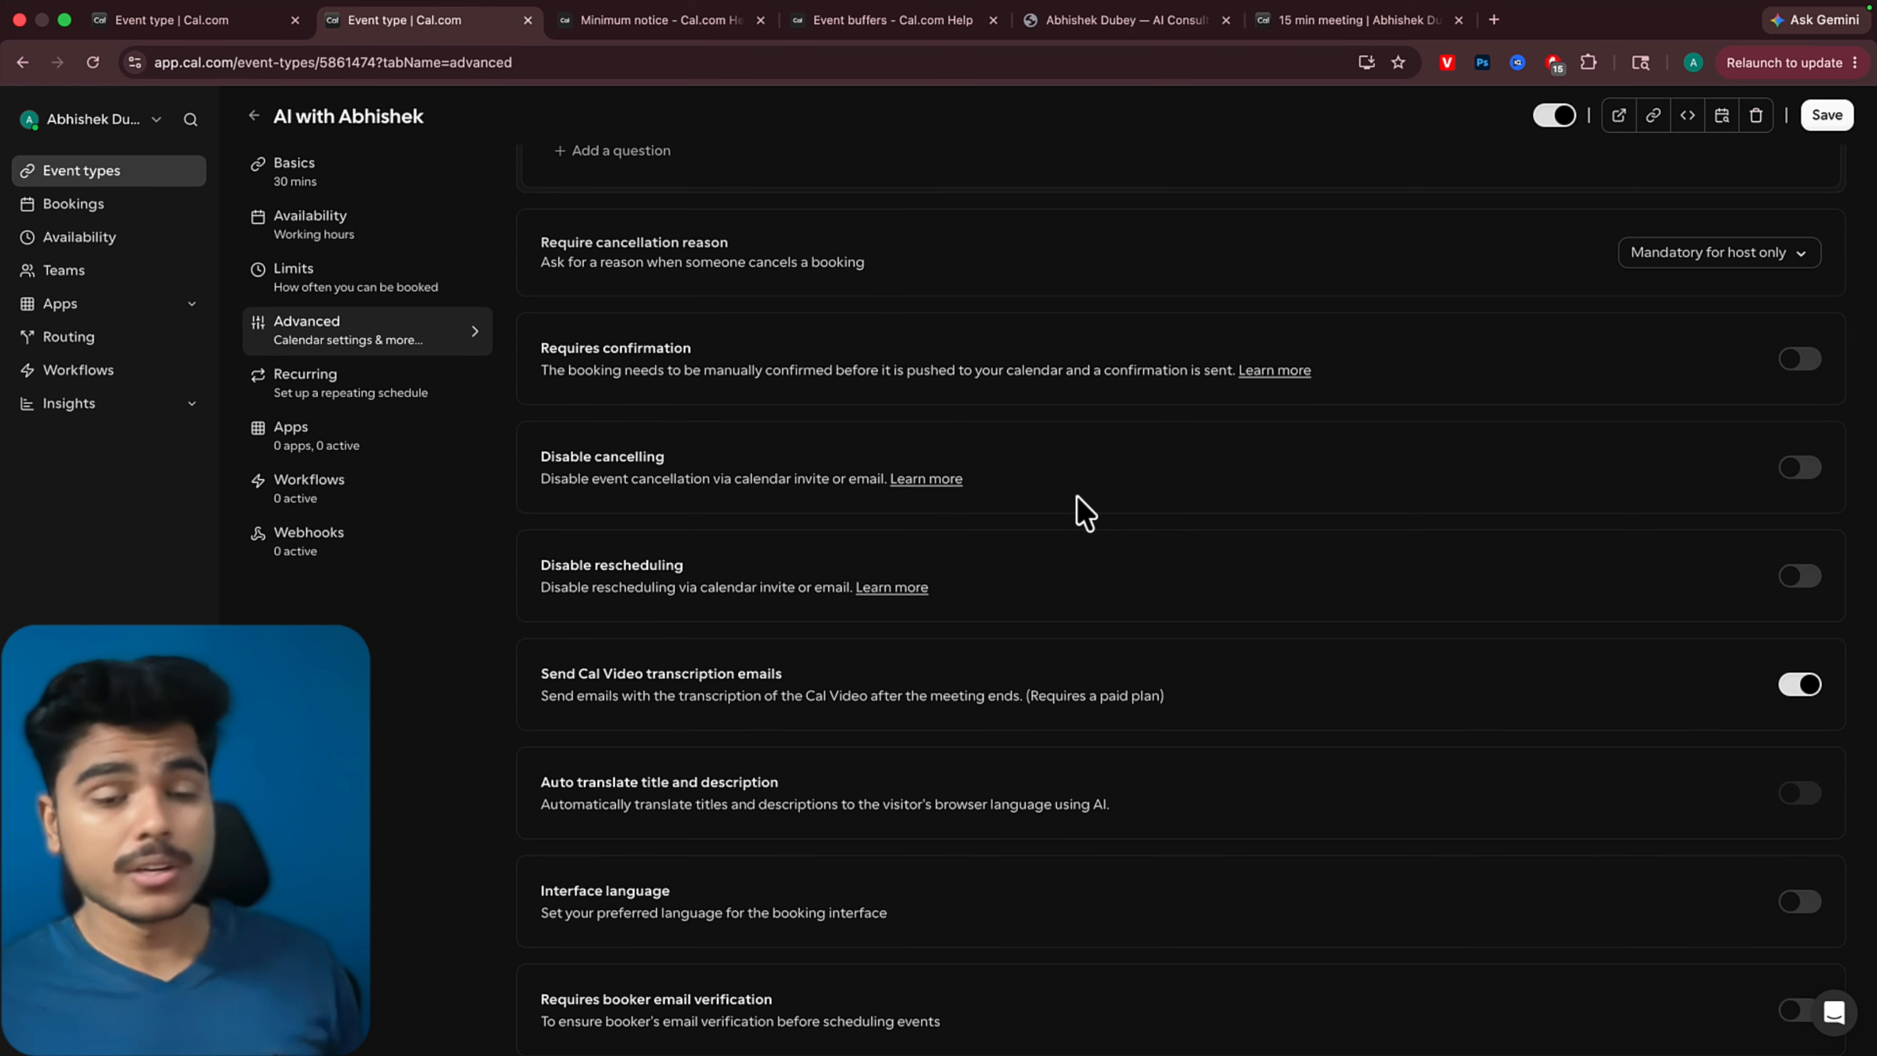
pyautogui.scroll(-4, 619, 303)
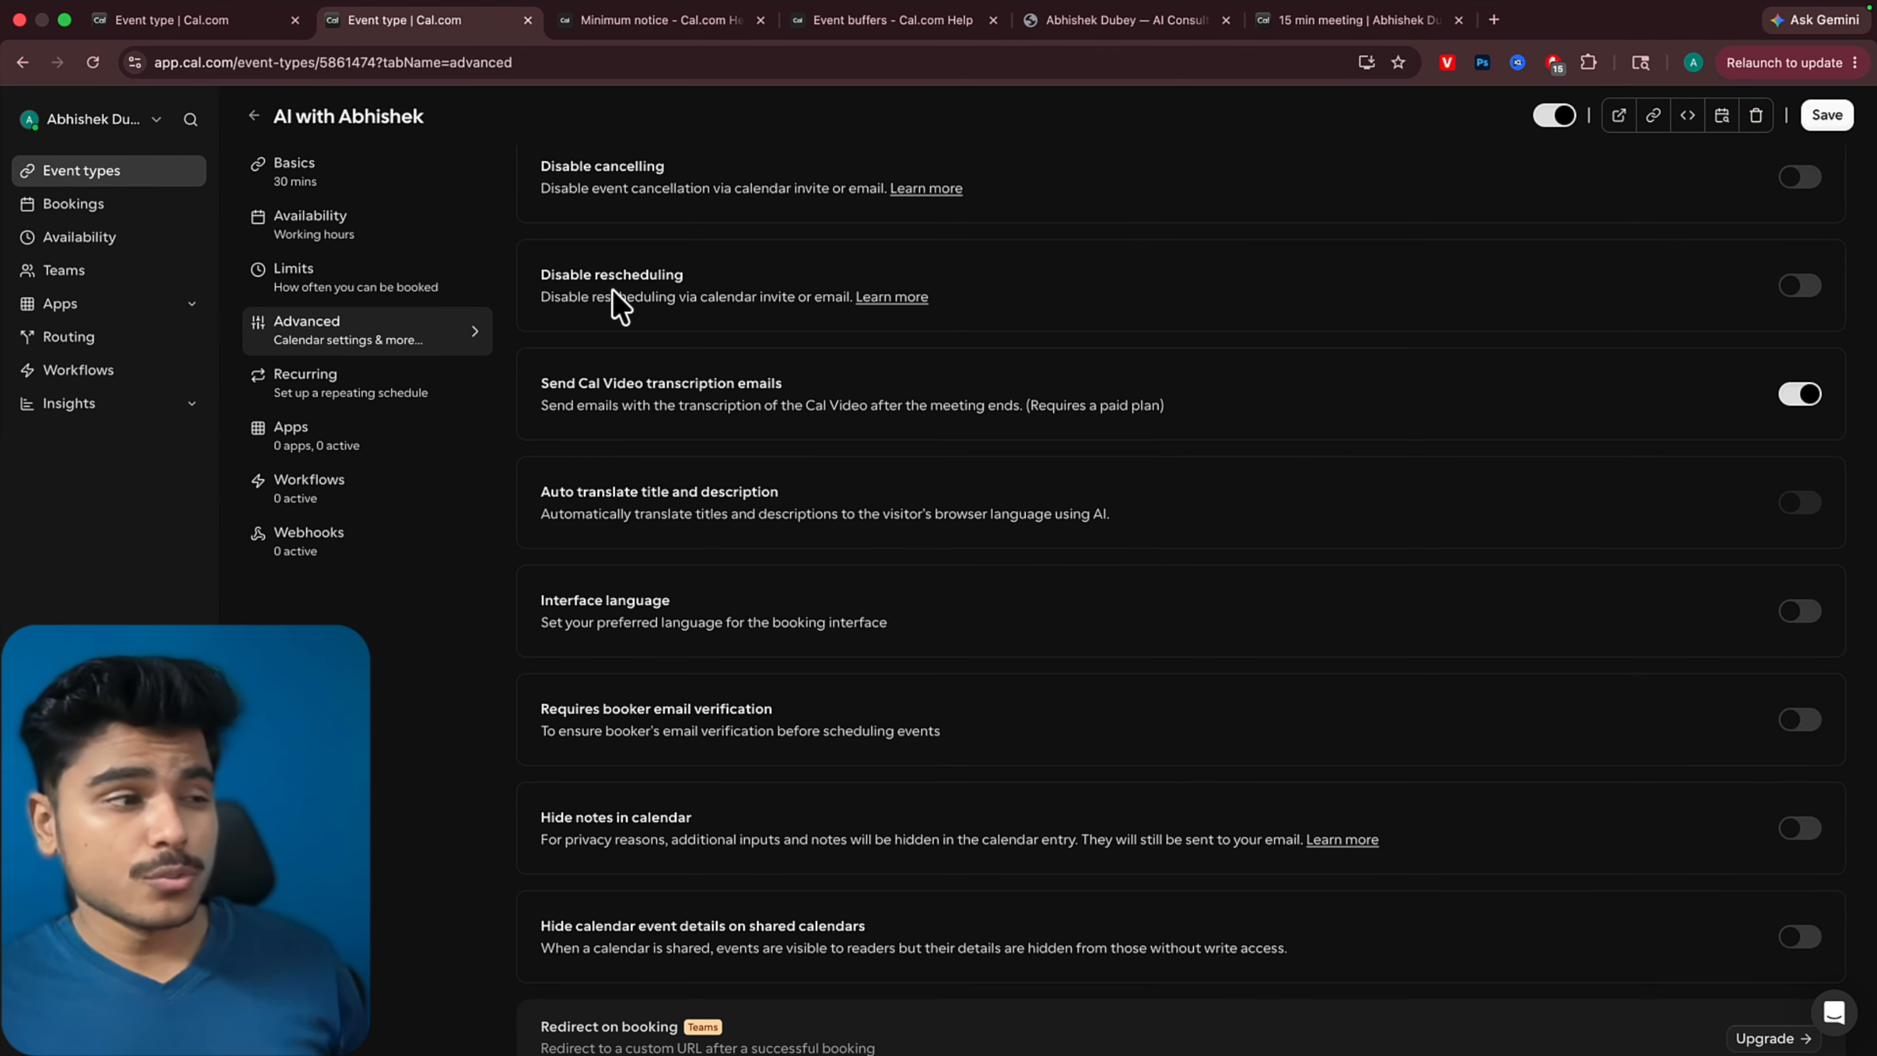
pyautogui.scroll(2, 650, 407)
pyautogui.scroll(-5, 649, 407)
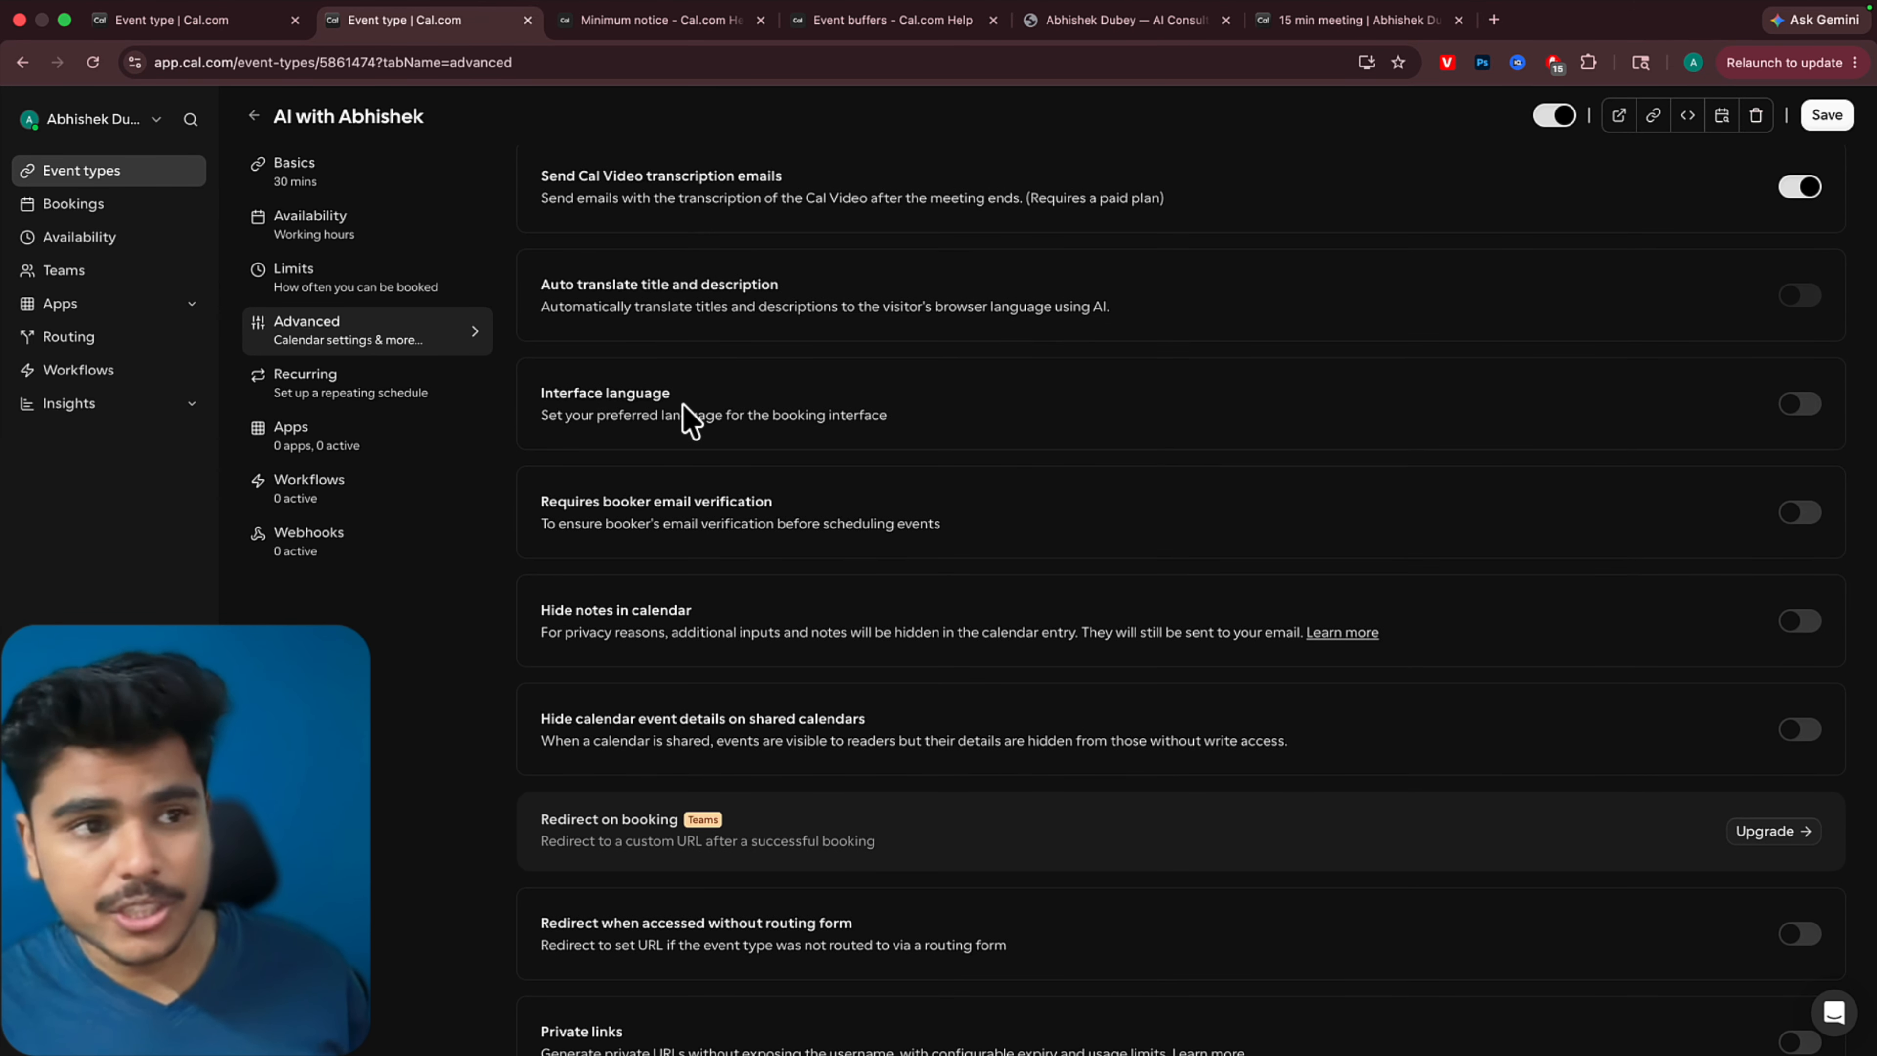
# Open the app store from the event's Apps settings and search it for "stripe"
pyautogui.click(311, 436)
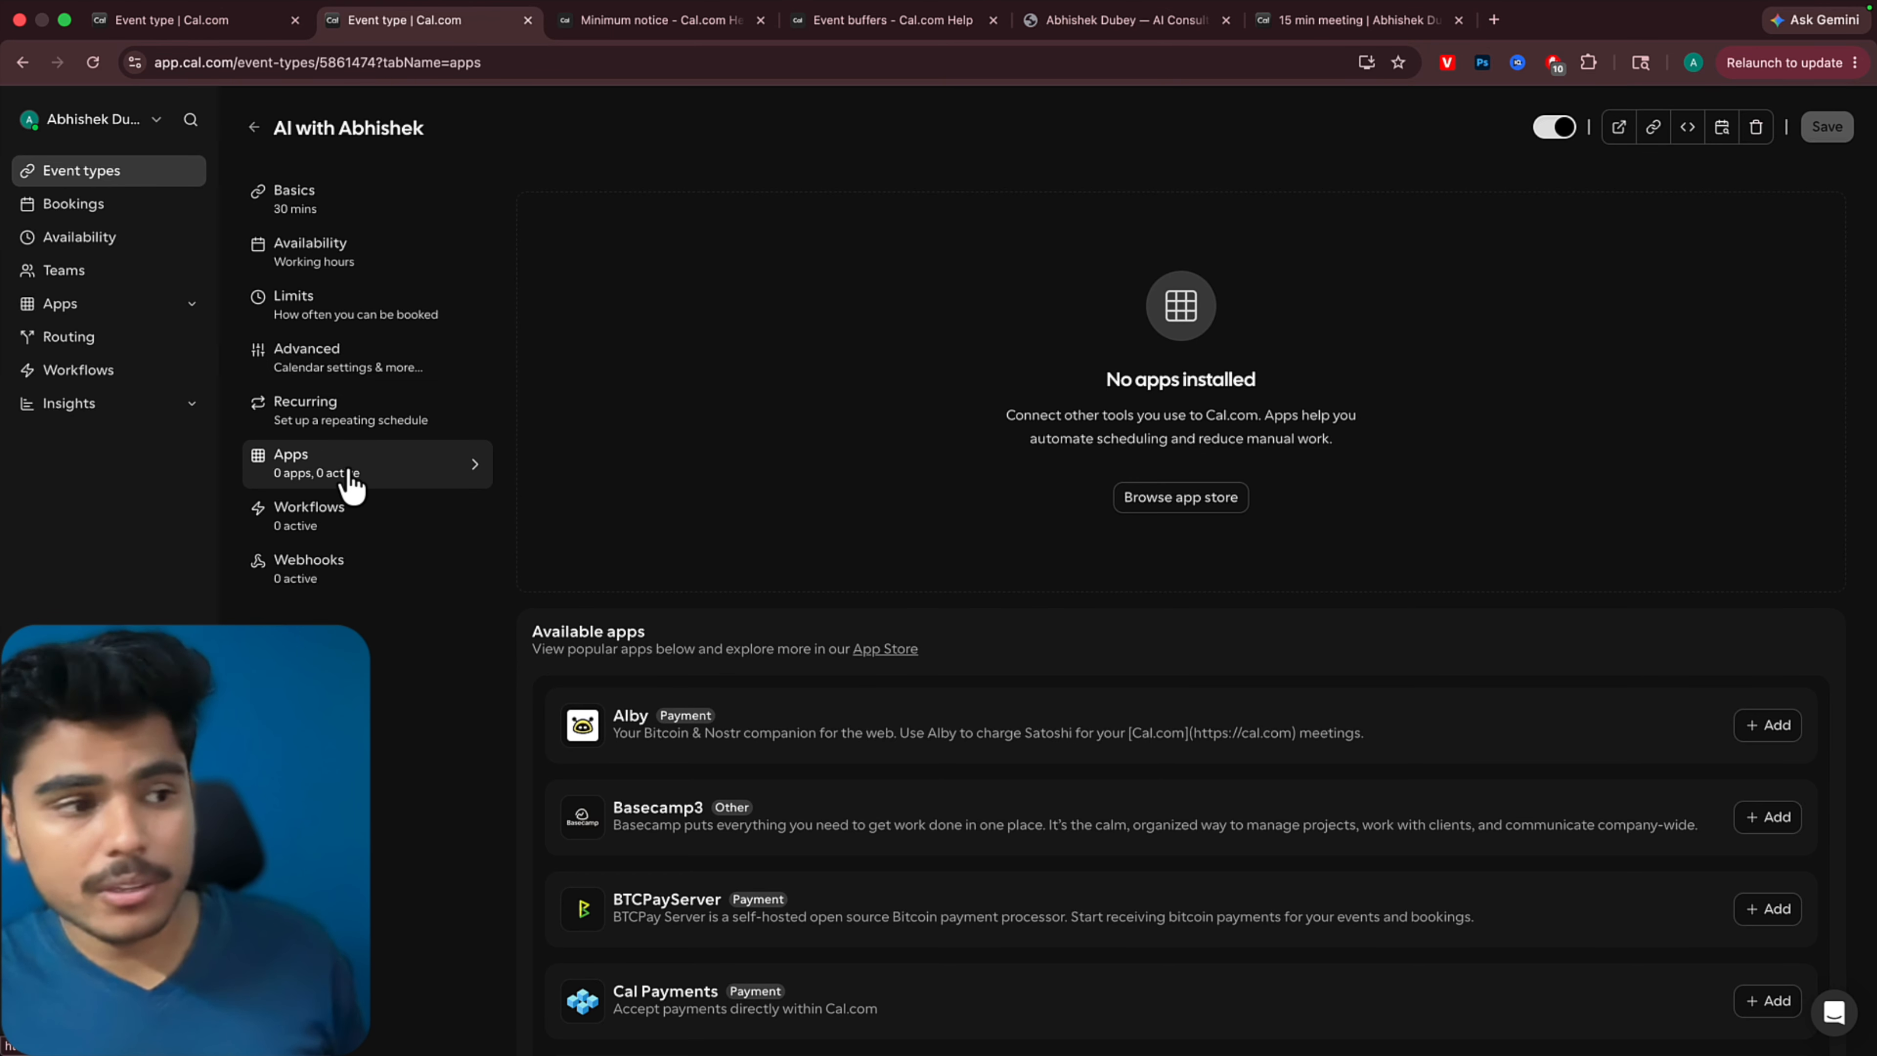
pyautogui.click(1176, 500)
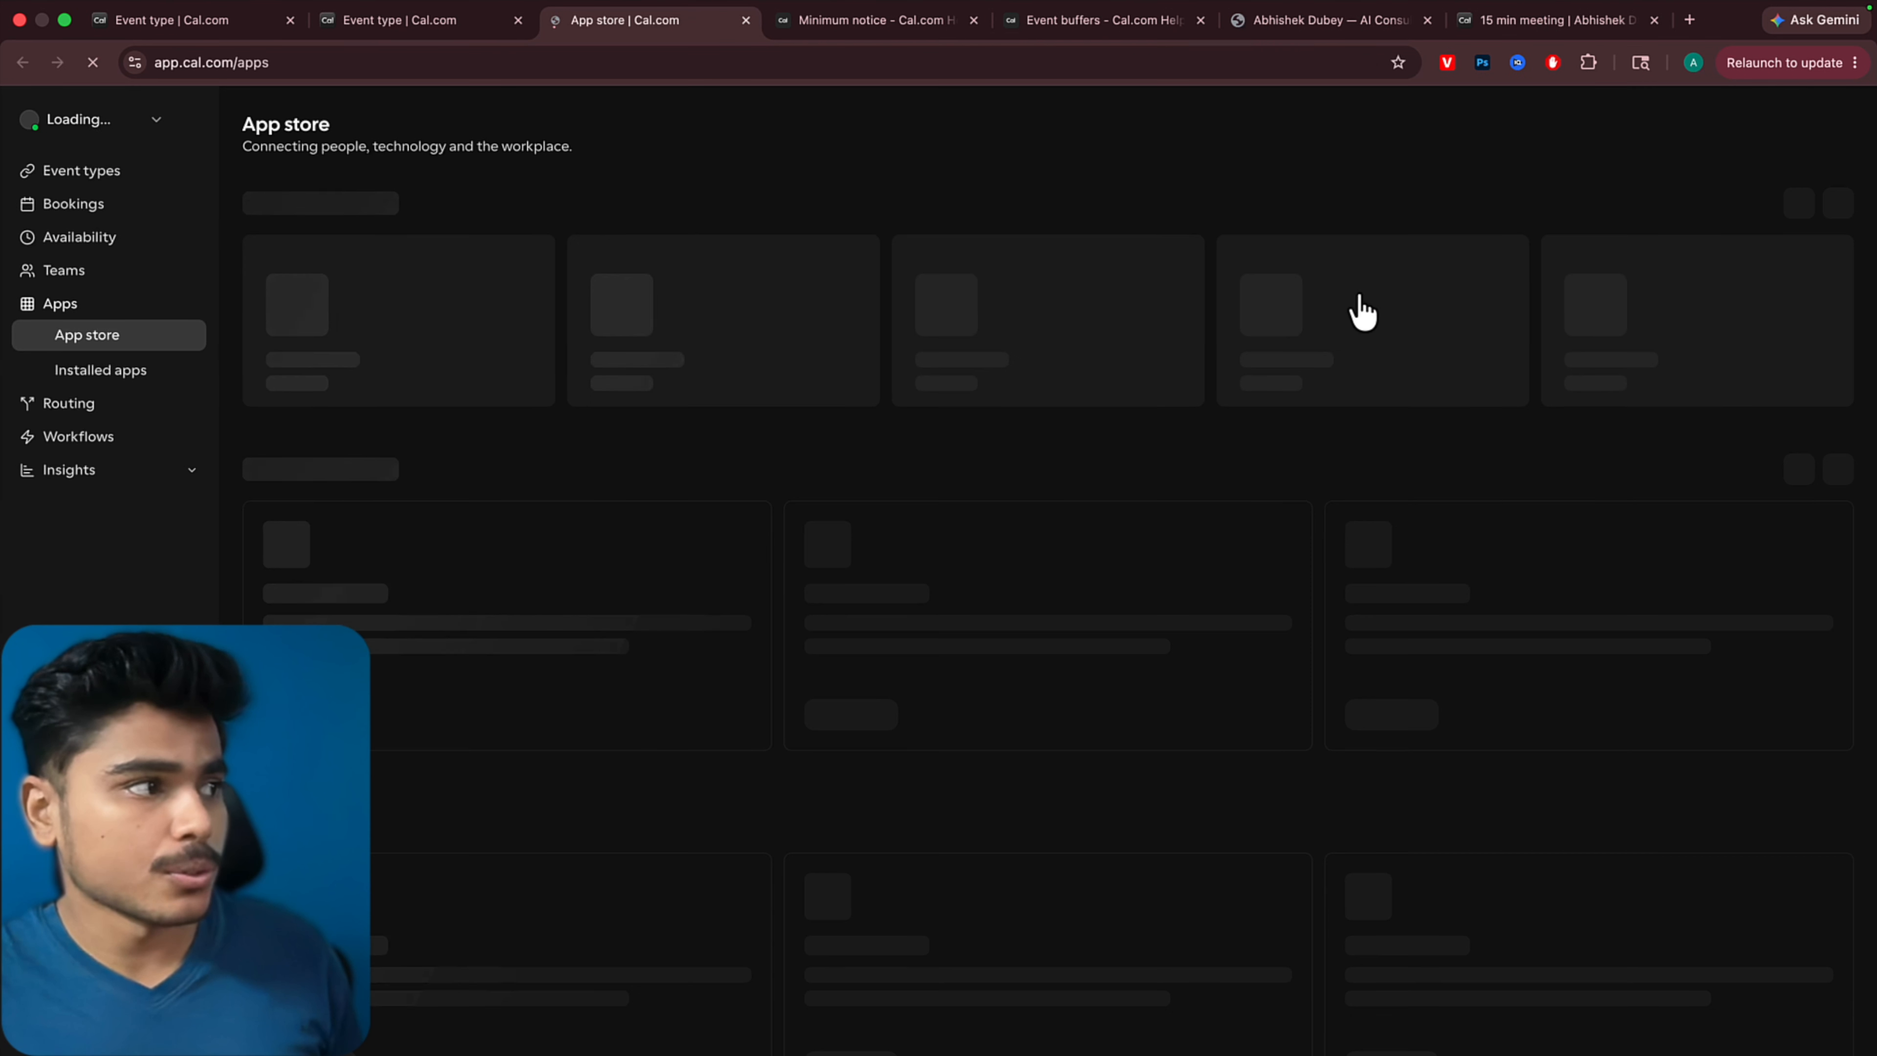
pyautogui.click(1767, 135)
pyautogui.write('stripe')
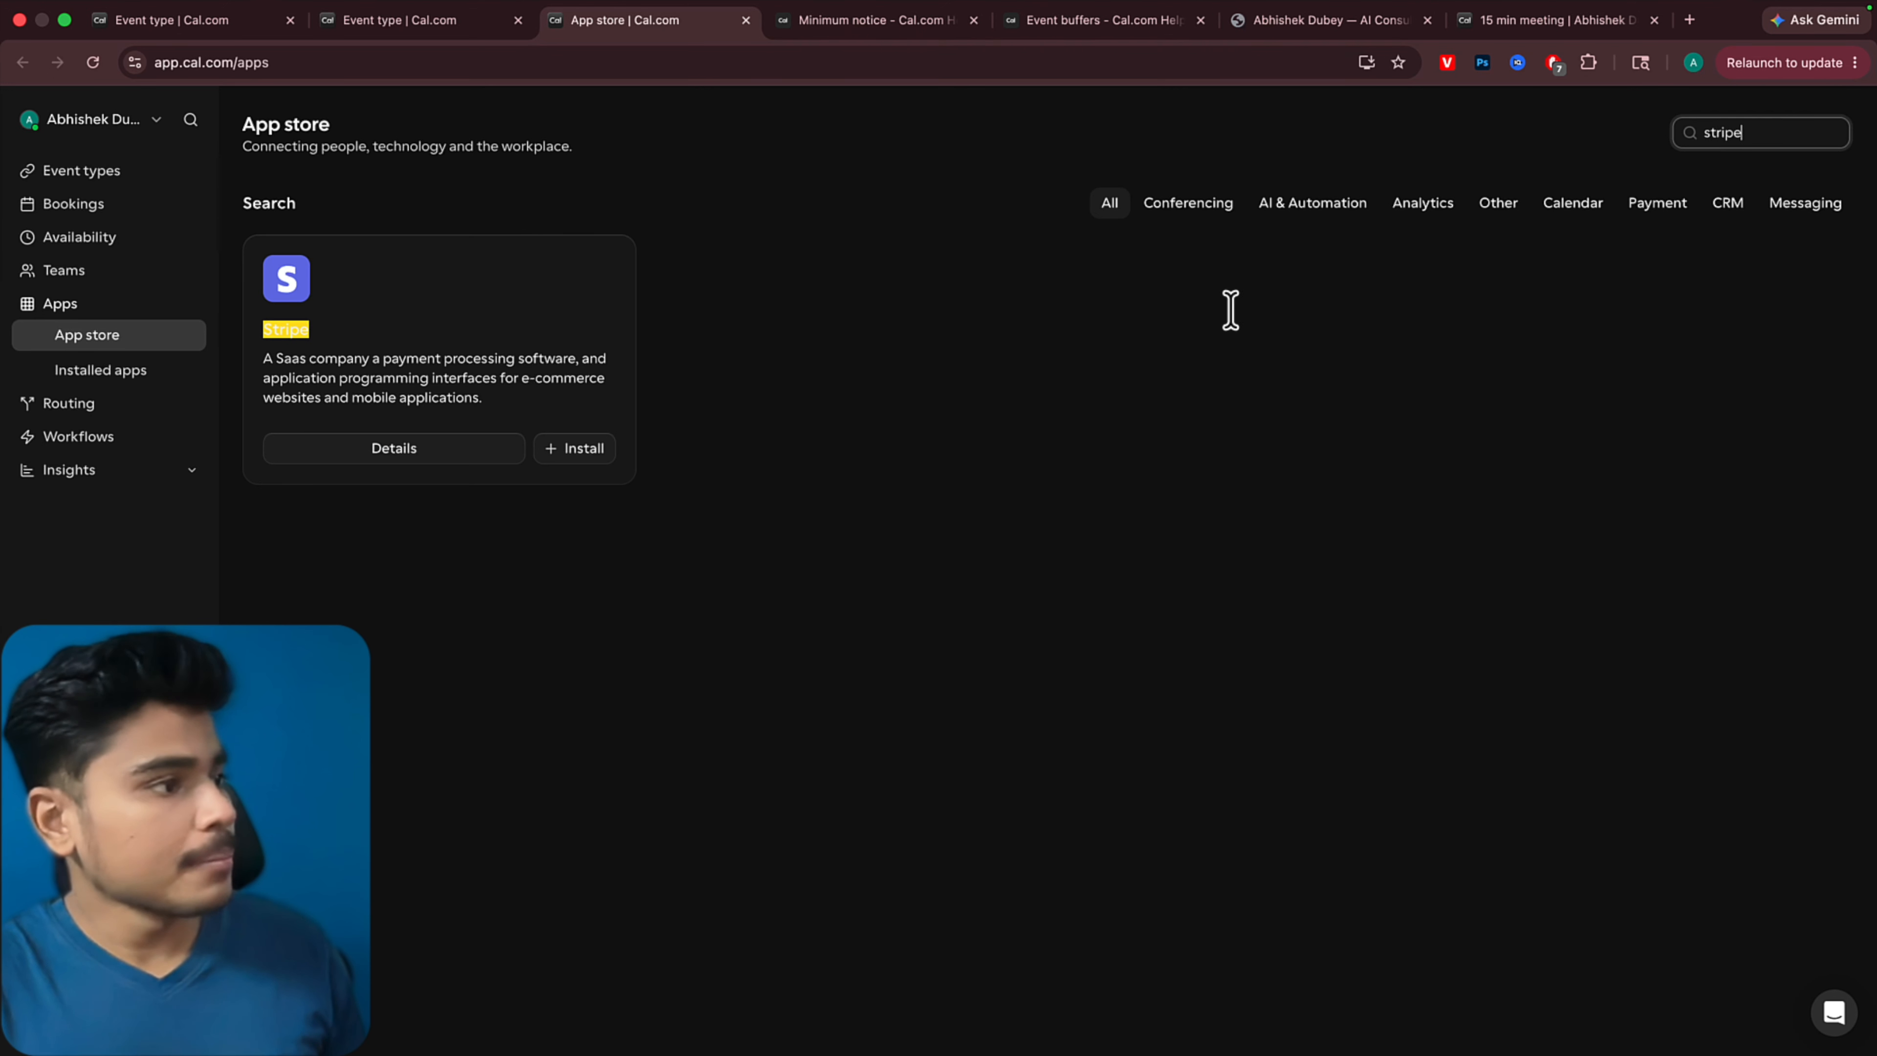
pyautogui.scroll(5, 878, 443)
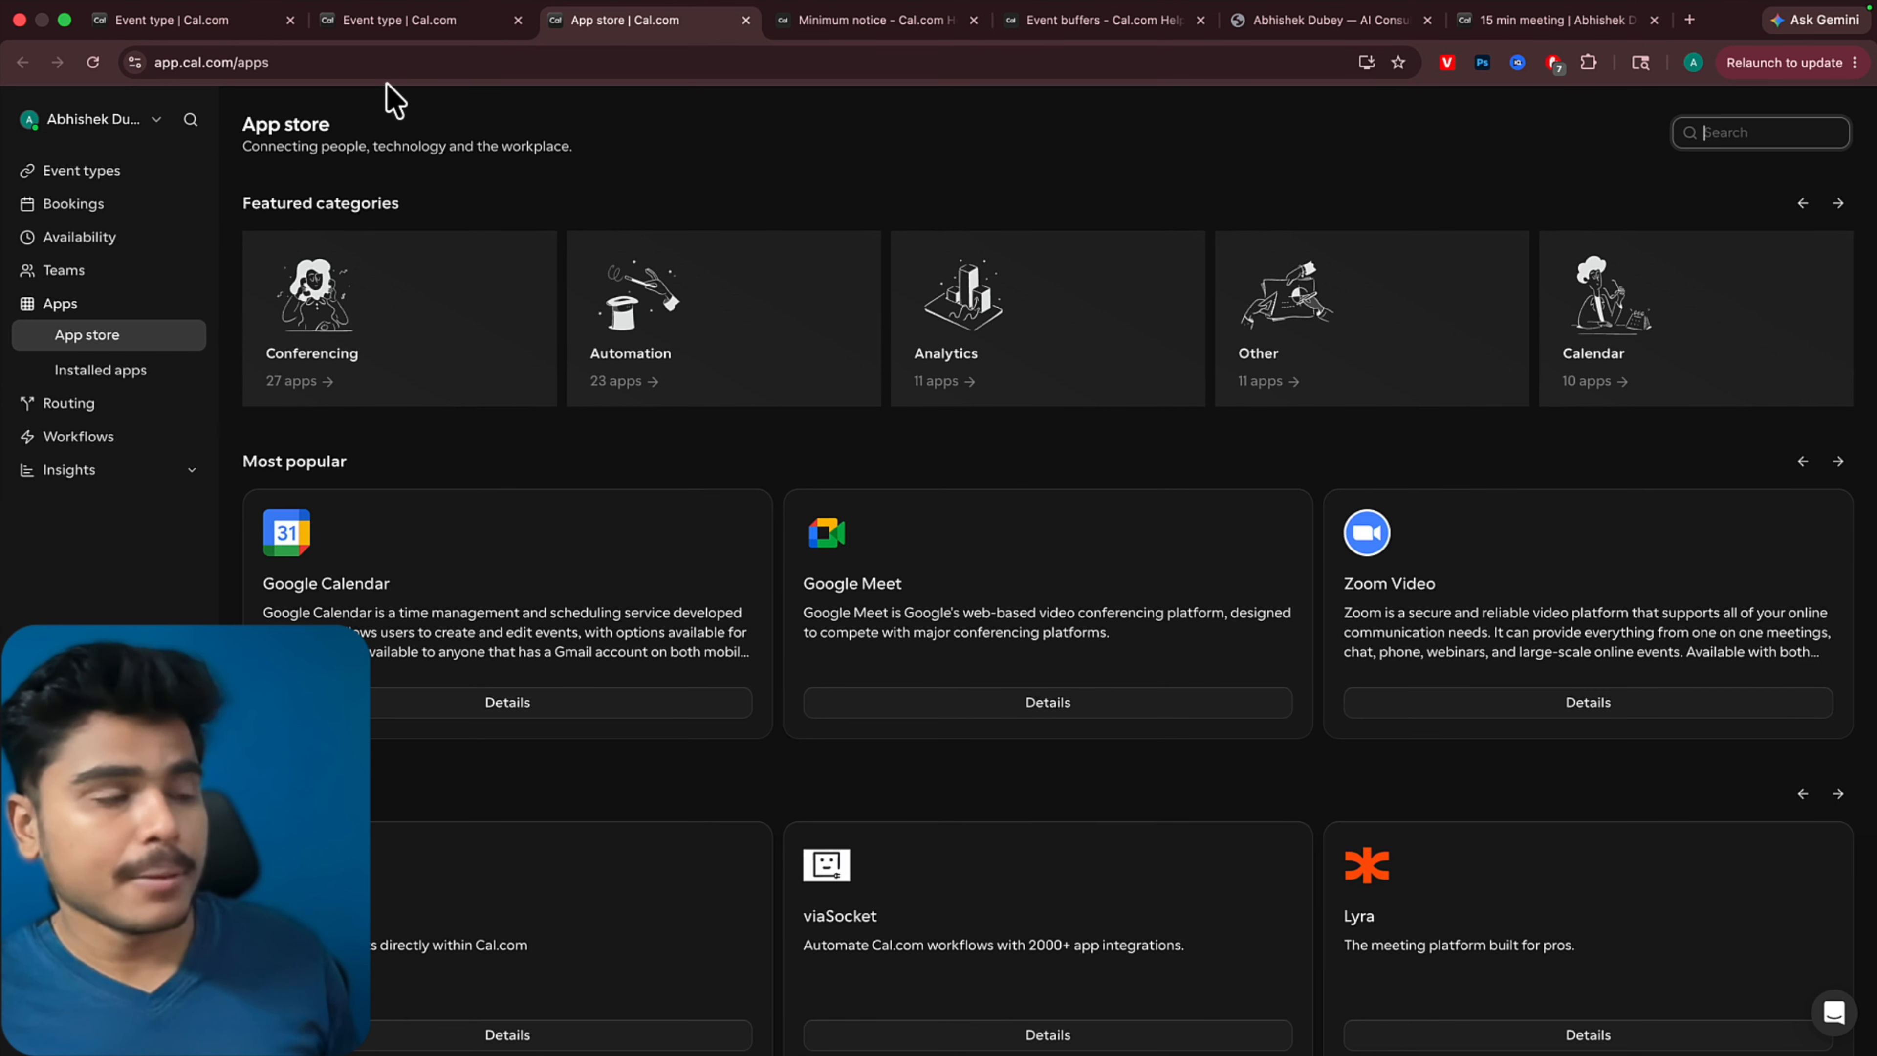
# Return to the event type's settings, view its workflows and open the Workflows page
pyautogui.click(399, 20)
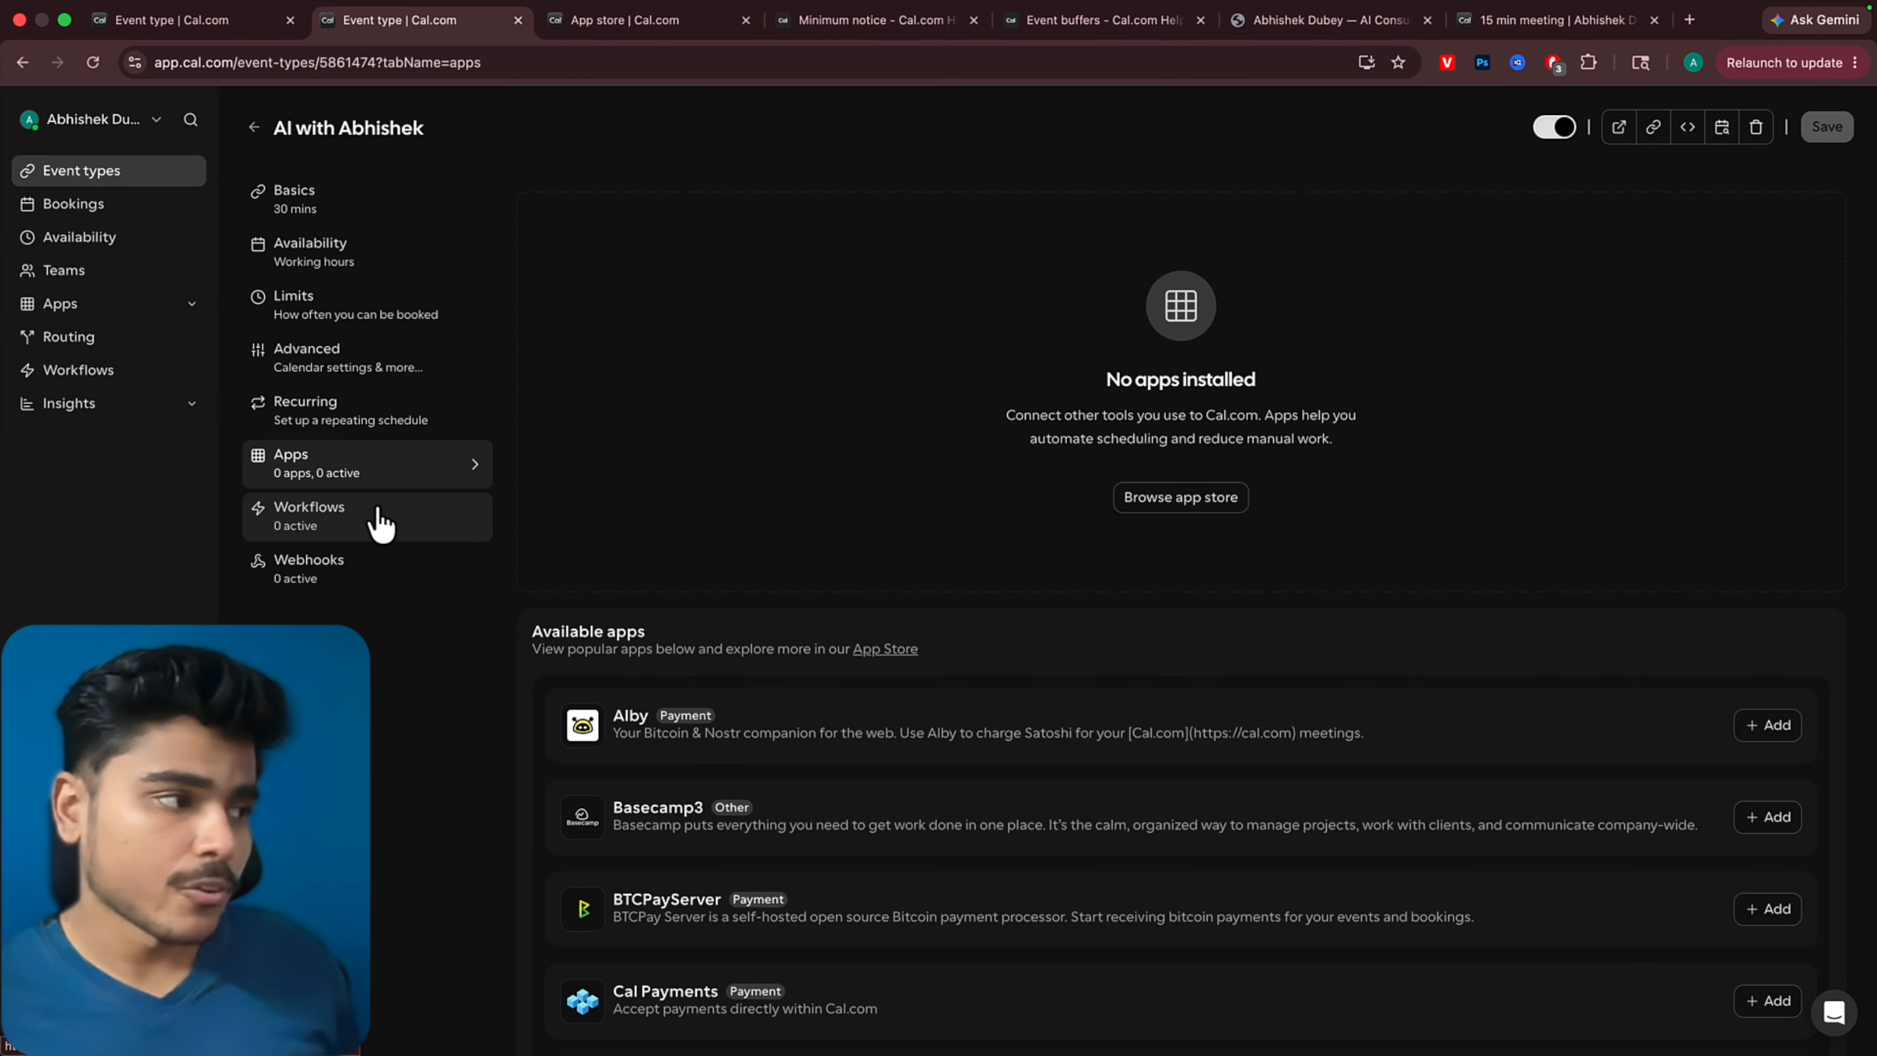
pyautogui.click(373, 518)
pyautogui.click(1136, 494)
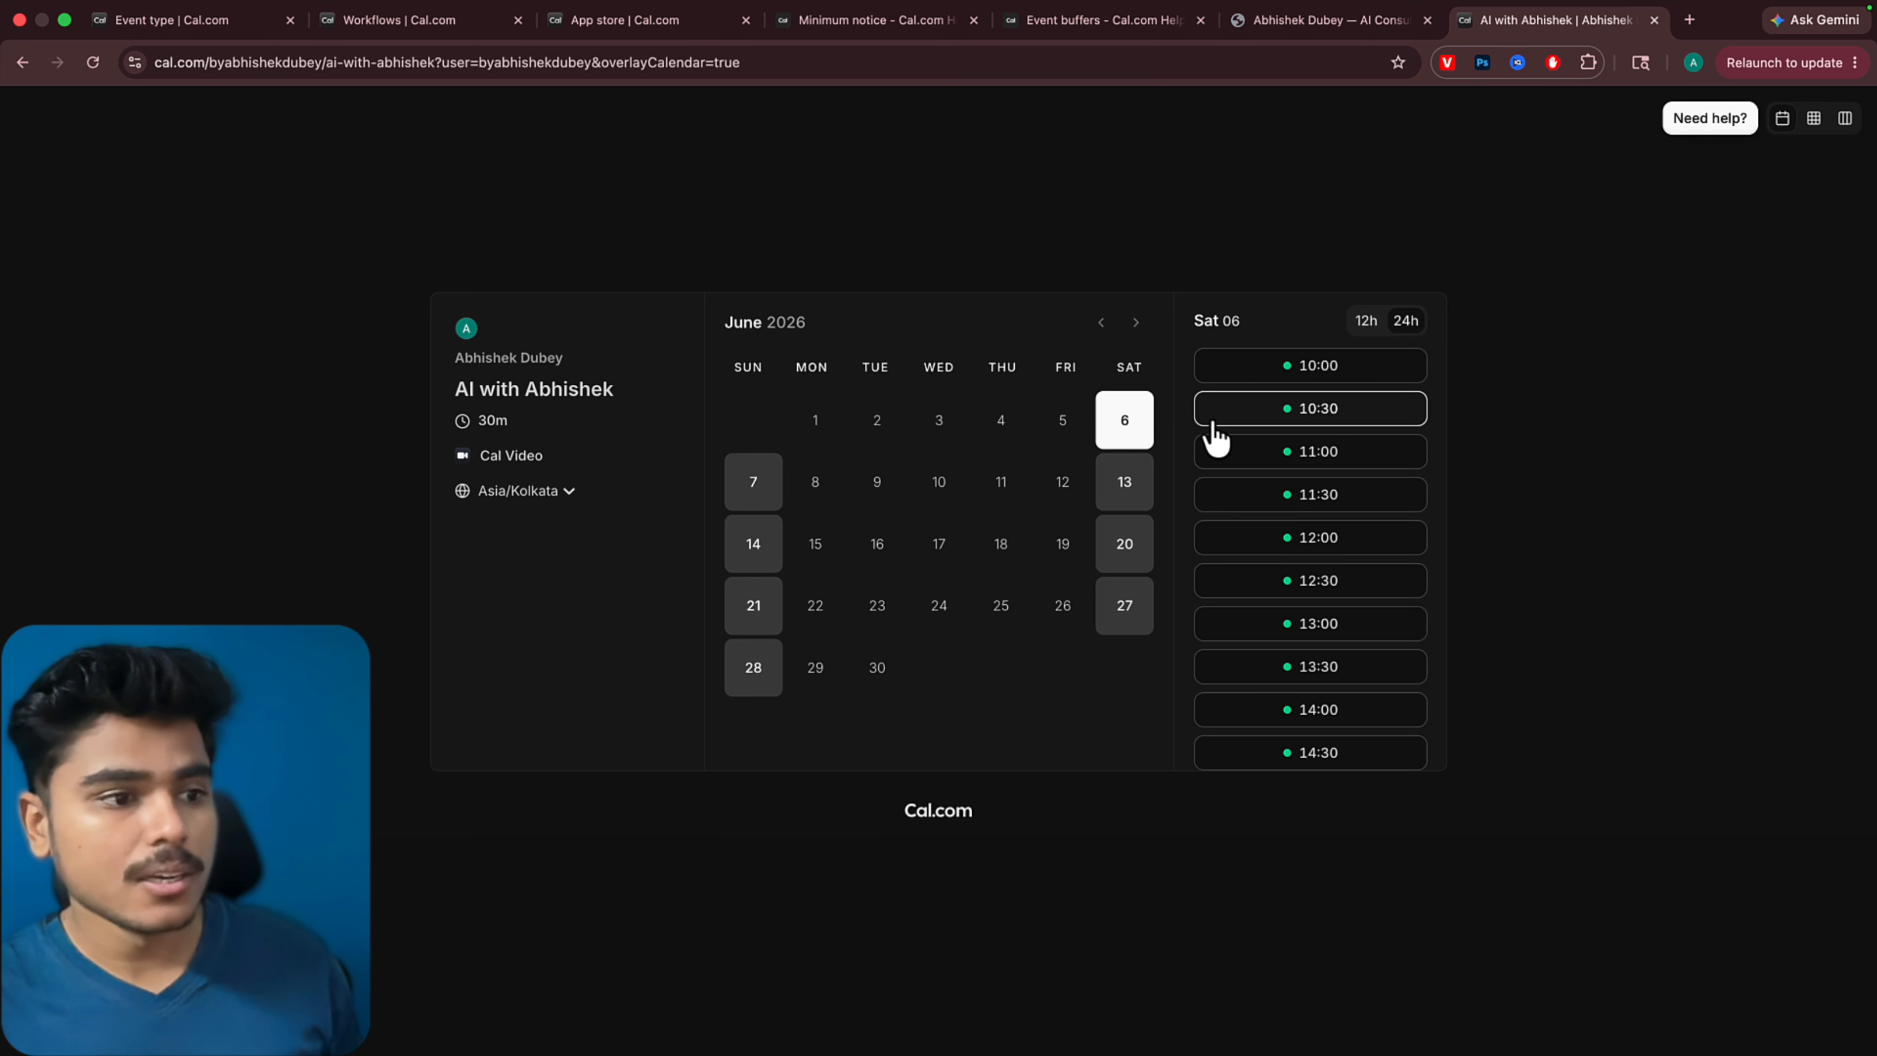
# Book the Saturday, June 6, 2026 10:00 slot on the public booking page with the note "hey! first one"
pyautogui.scroll(-8, 1308, 607)
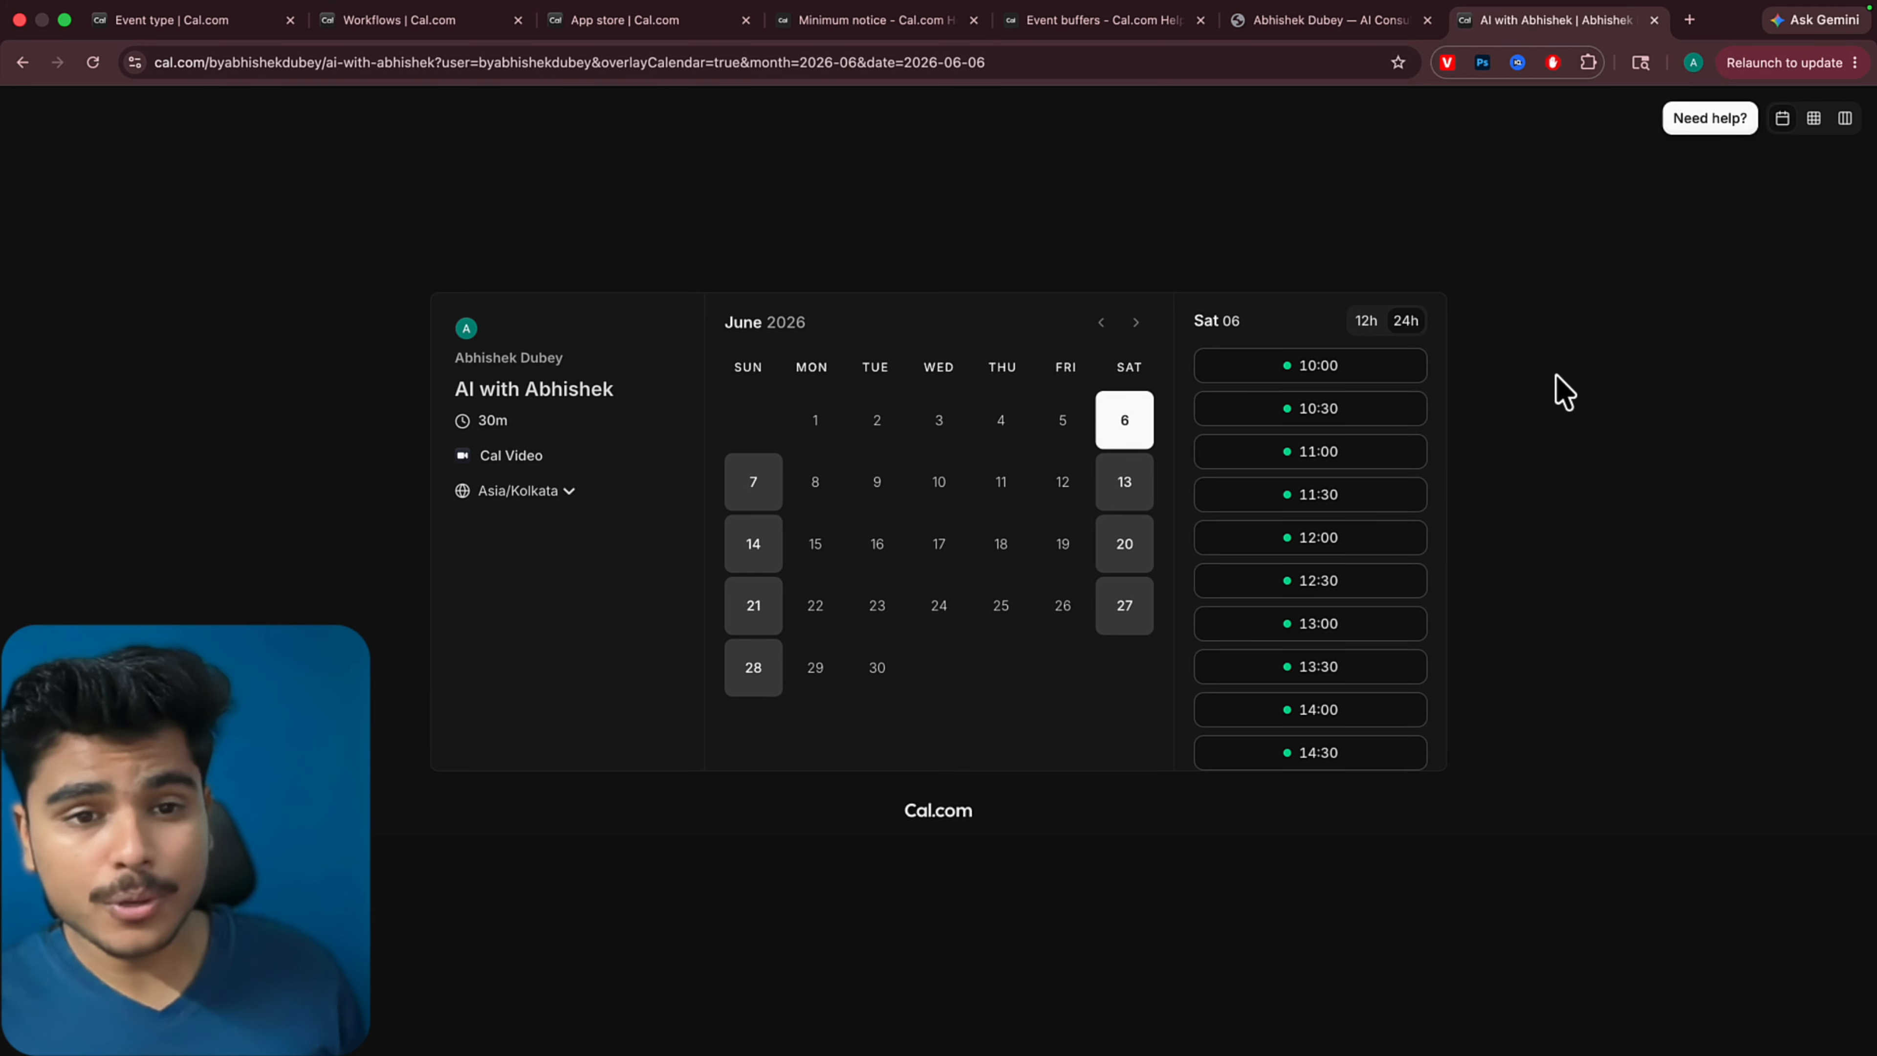
pyautogui.click(1379, 375)
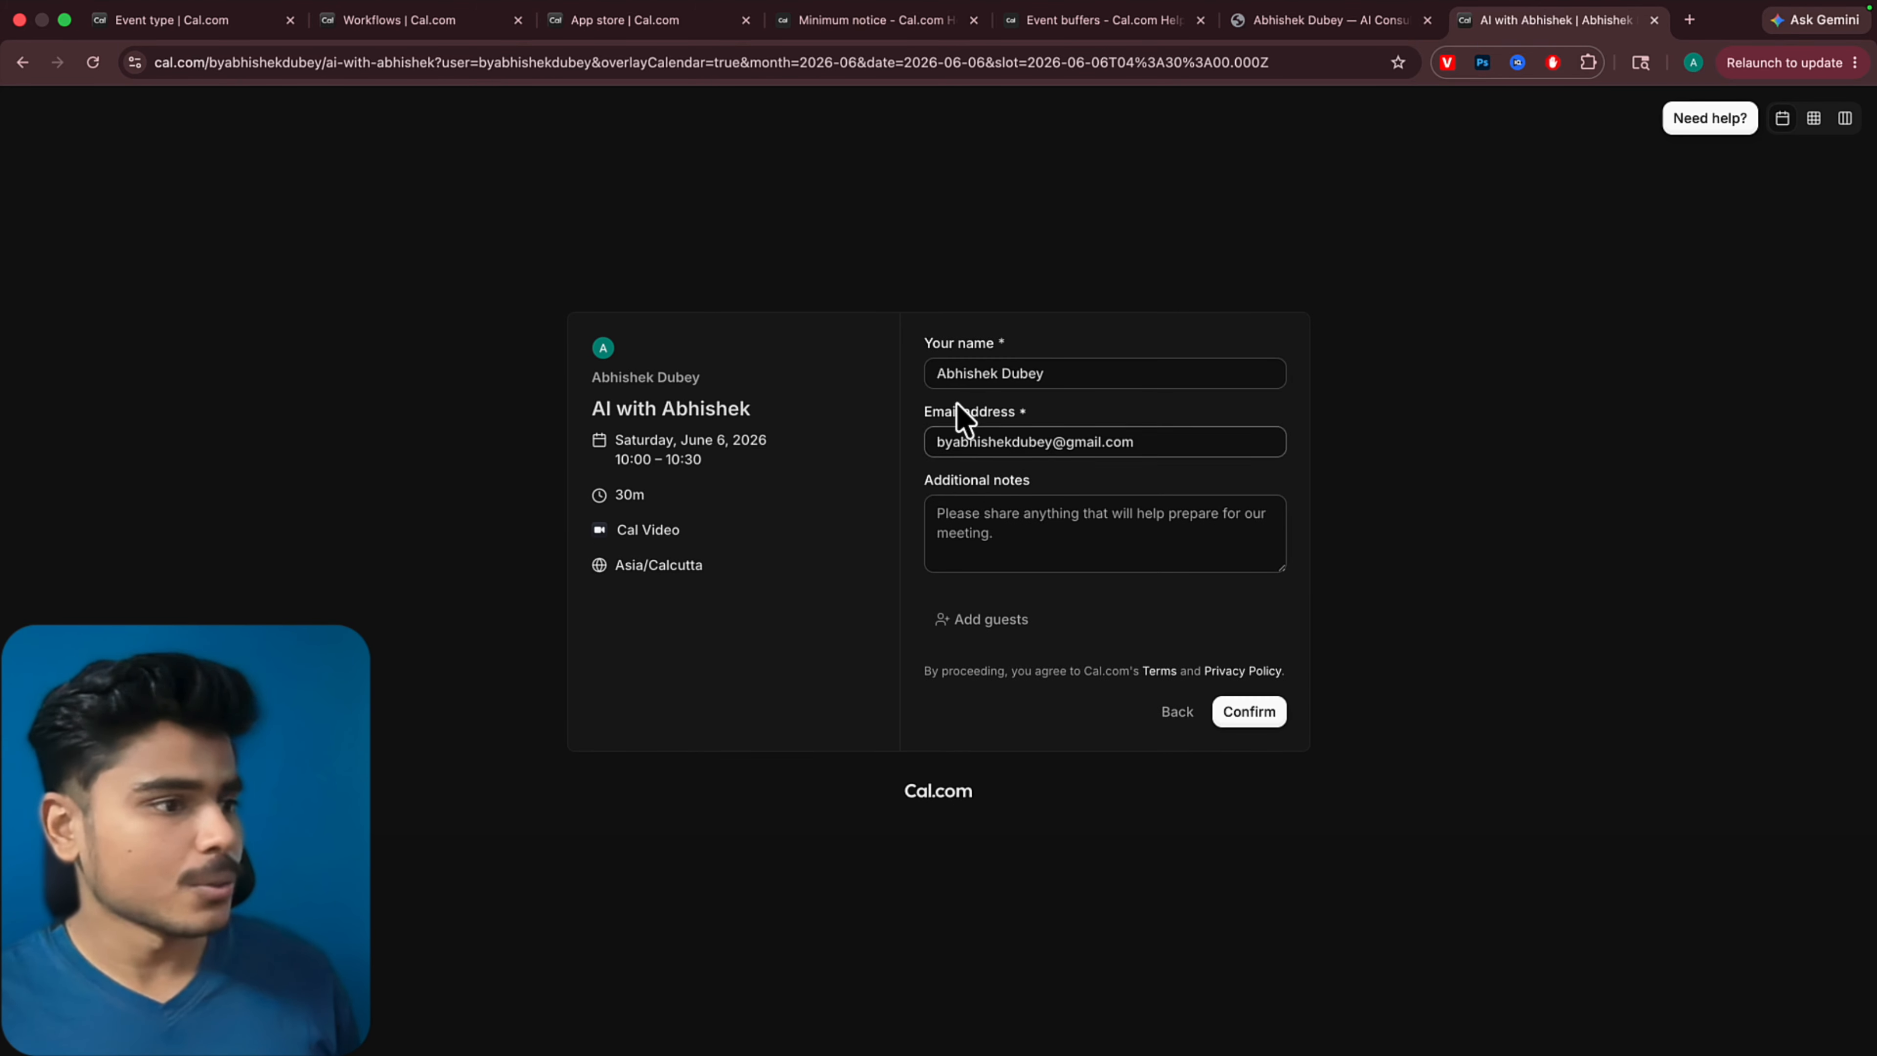
pyautogui.click(1032, 526)
pyautogui.write('hey')
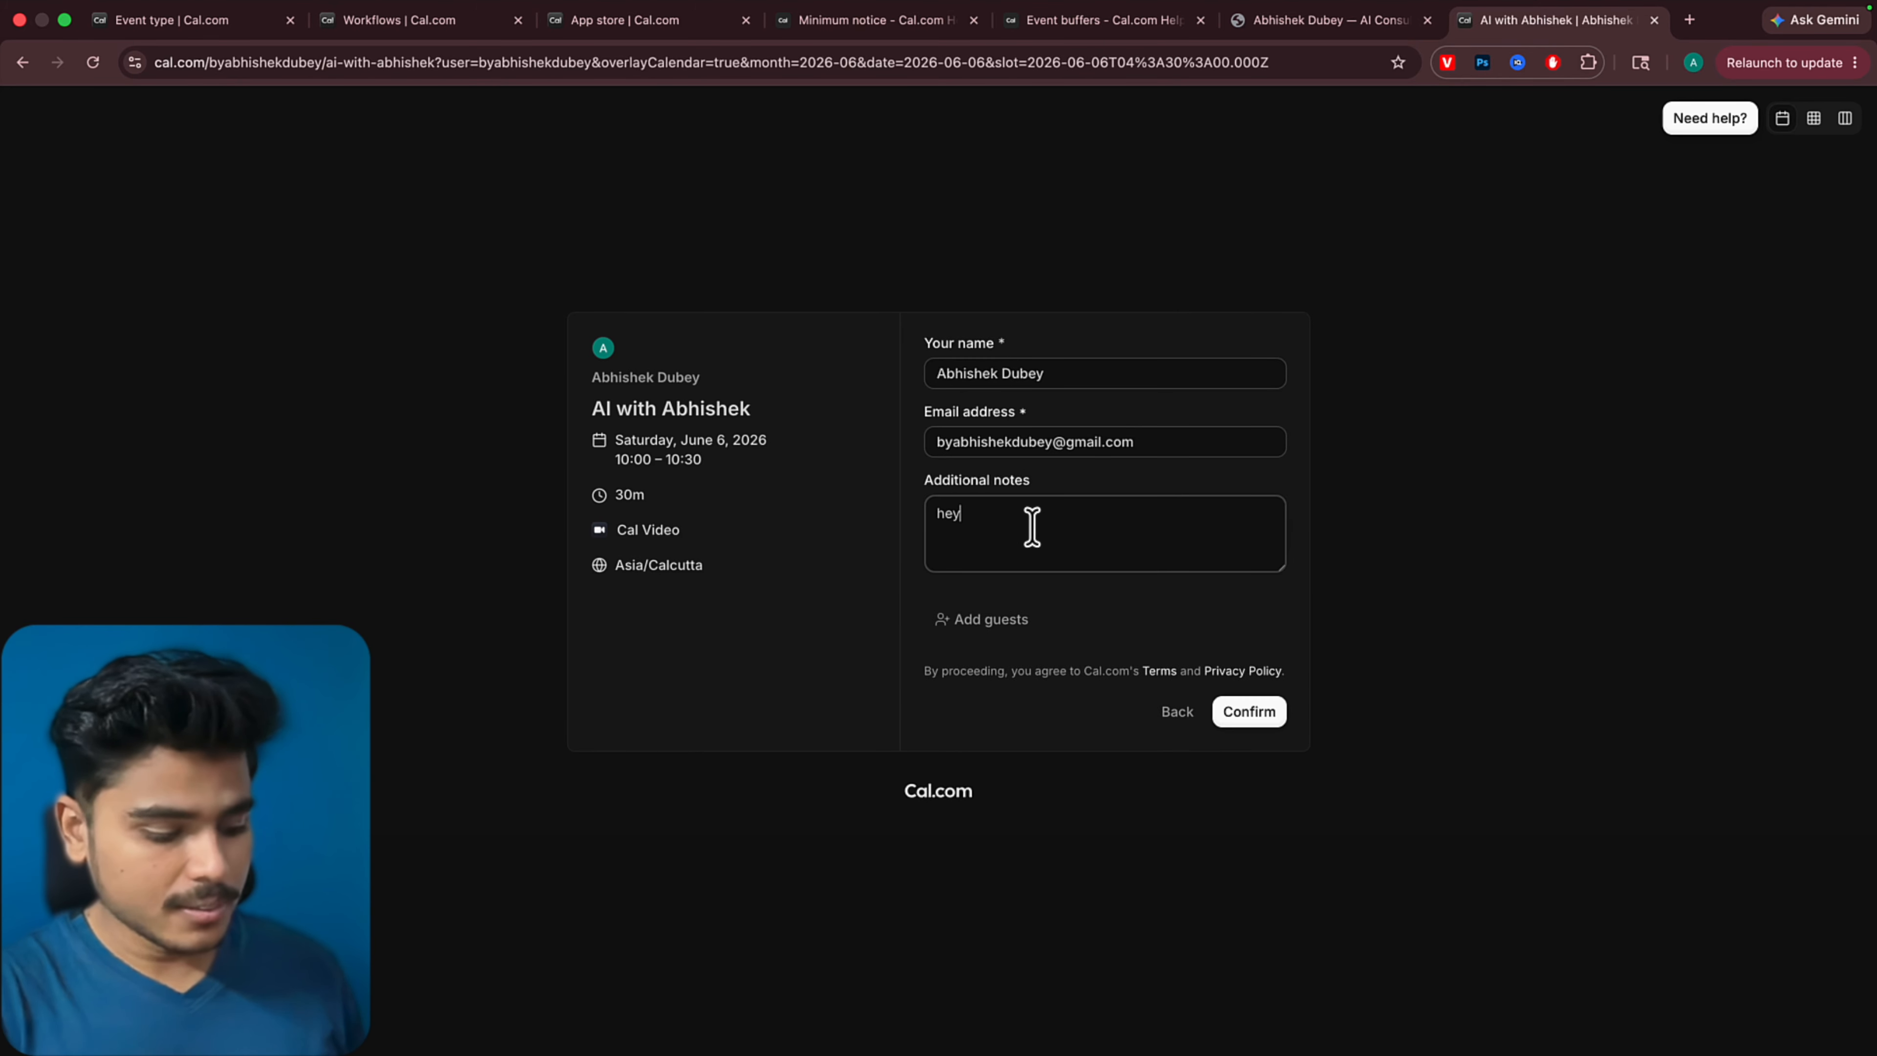
pyautogui.write('! first one')
pyautogui.click(1256, 714)
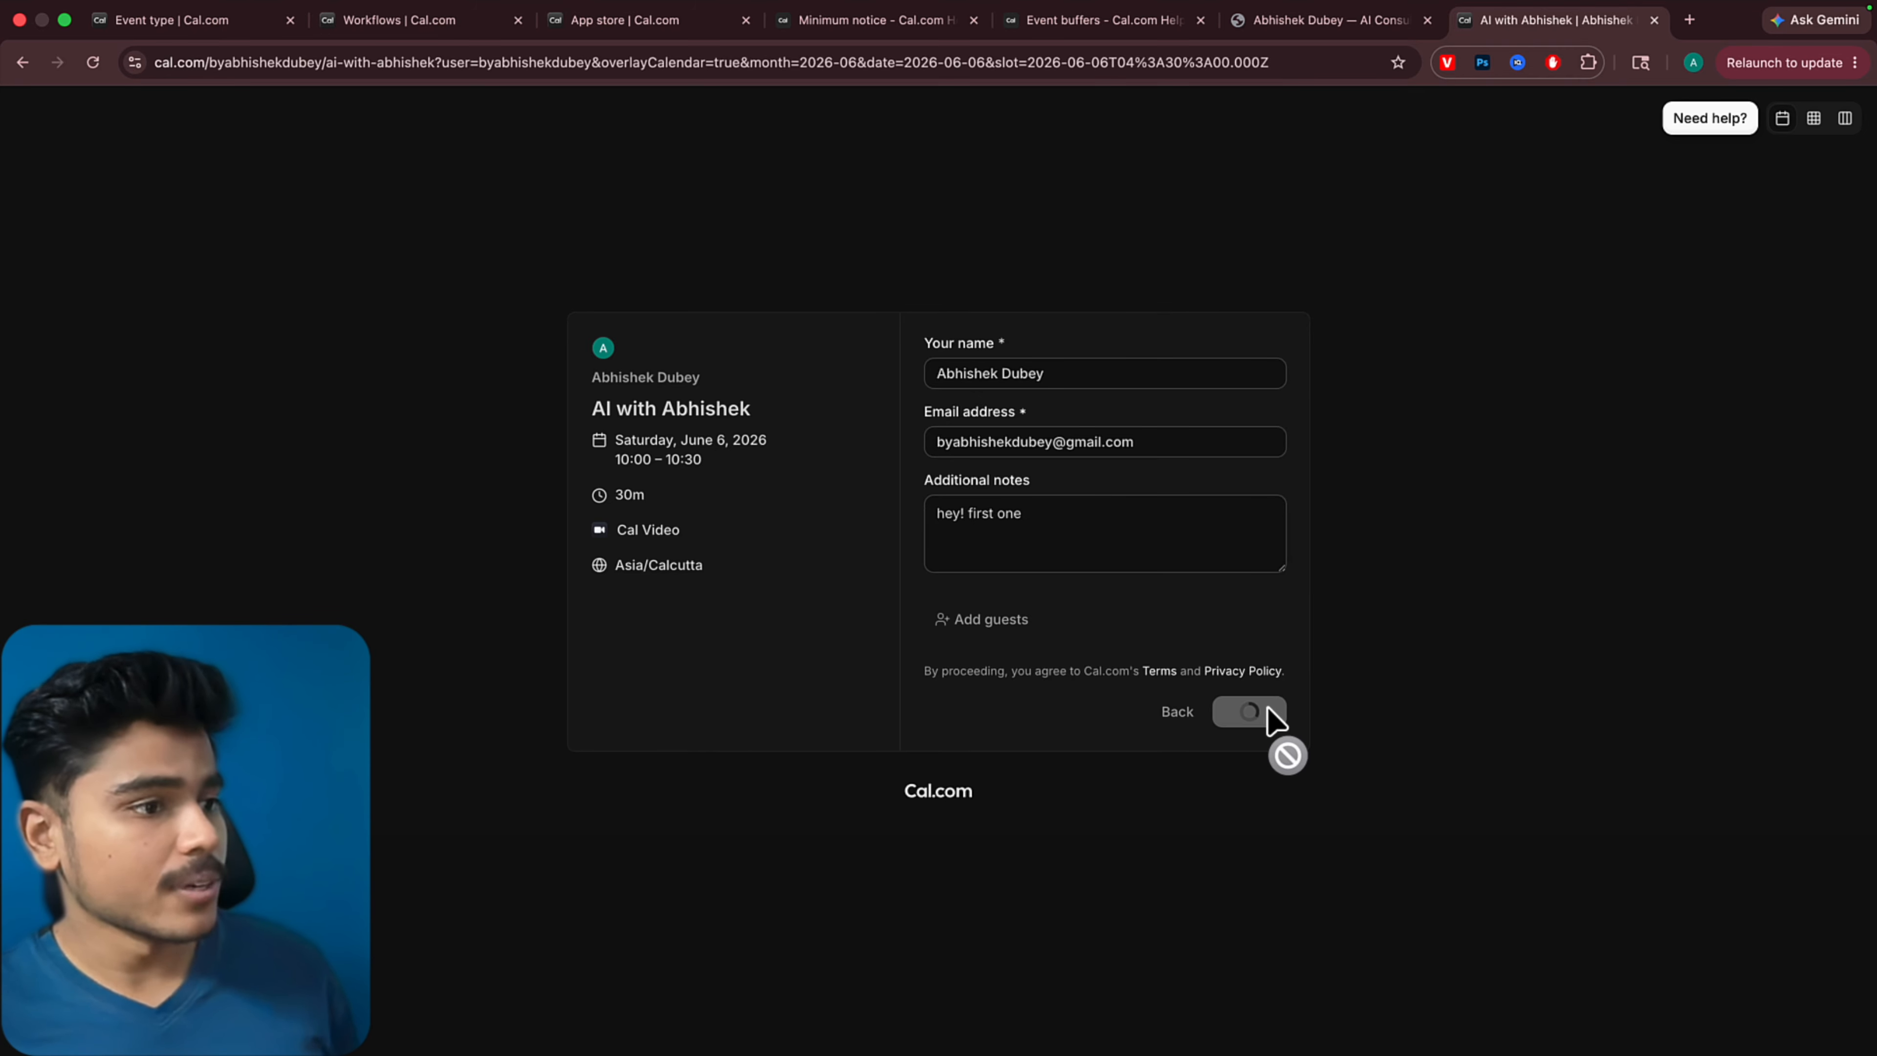
# Review the meeting details on the booking confirmation and in the matching Google Calendar event
pyautogui.moveTo(839, 388); pyautogui.dragTo(1039, 701)
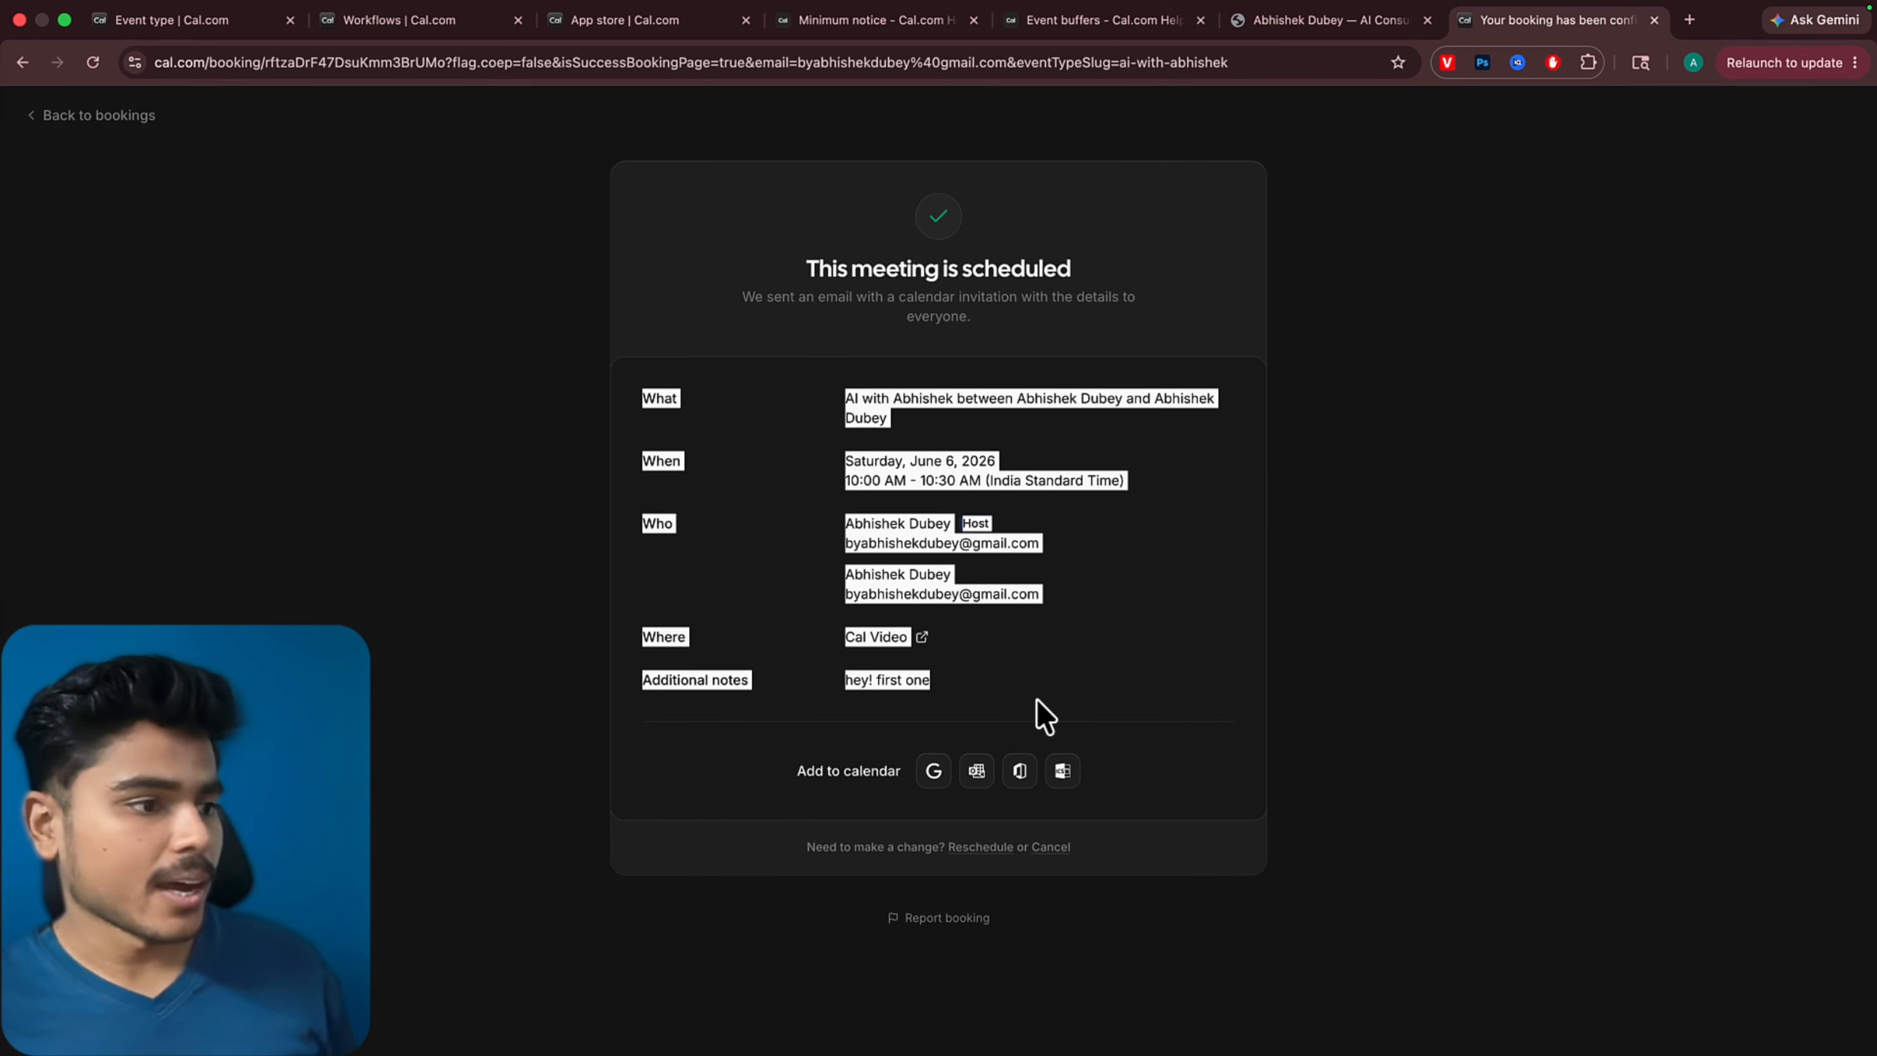
pyautogui.click(1084, 661)
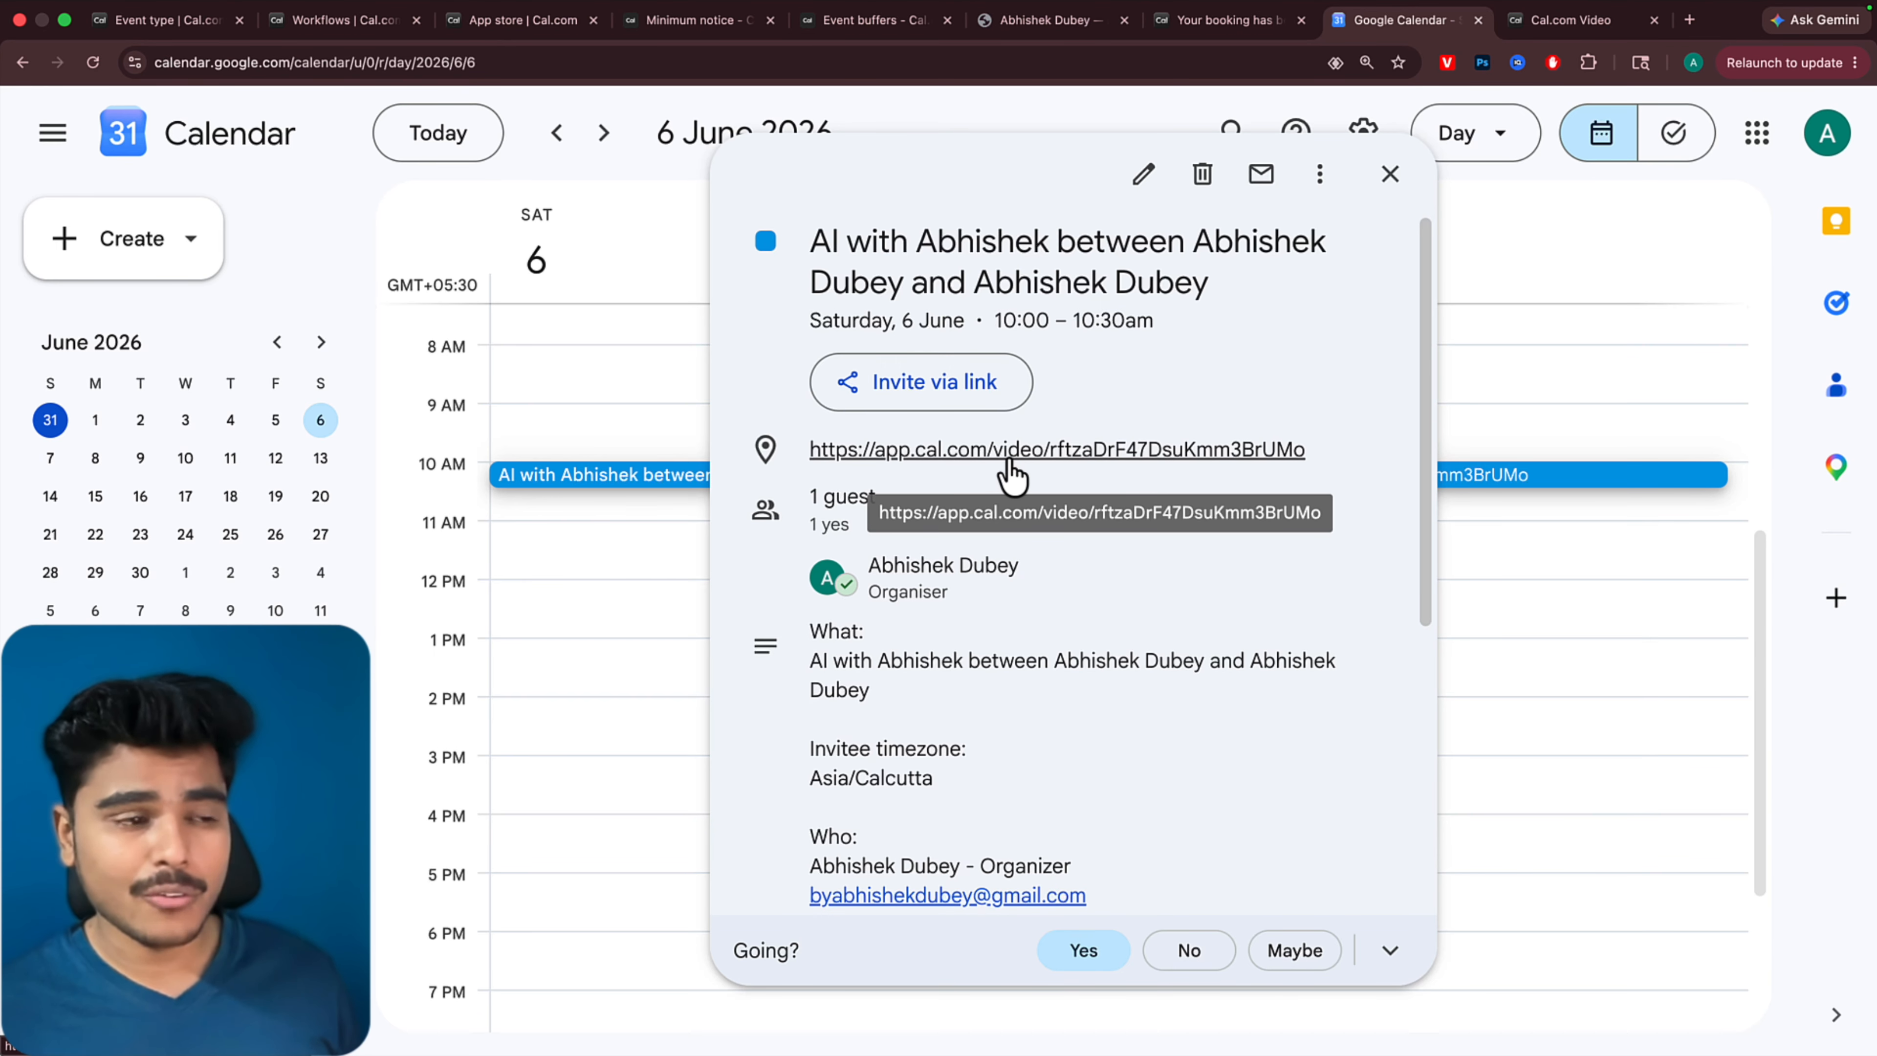
pyautogui.click(544, 399)
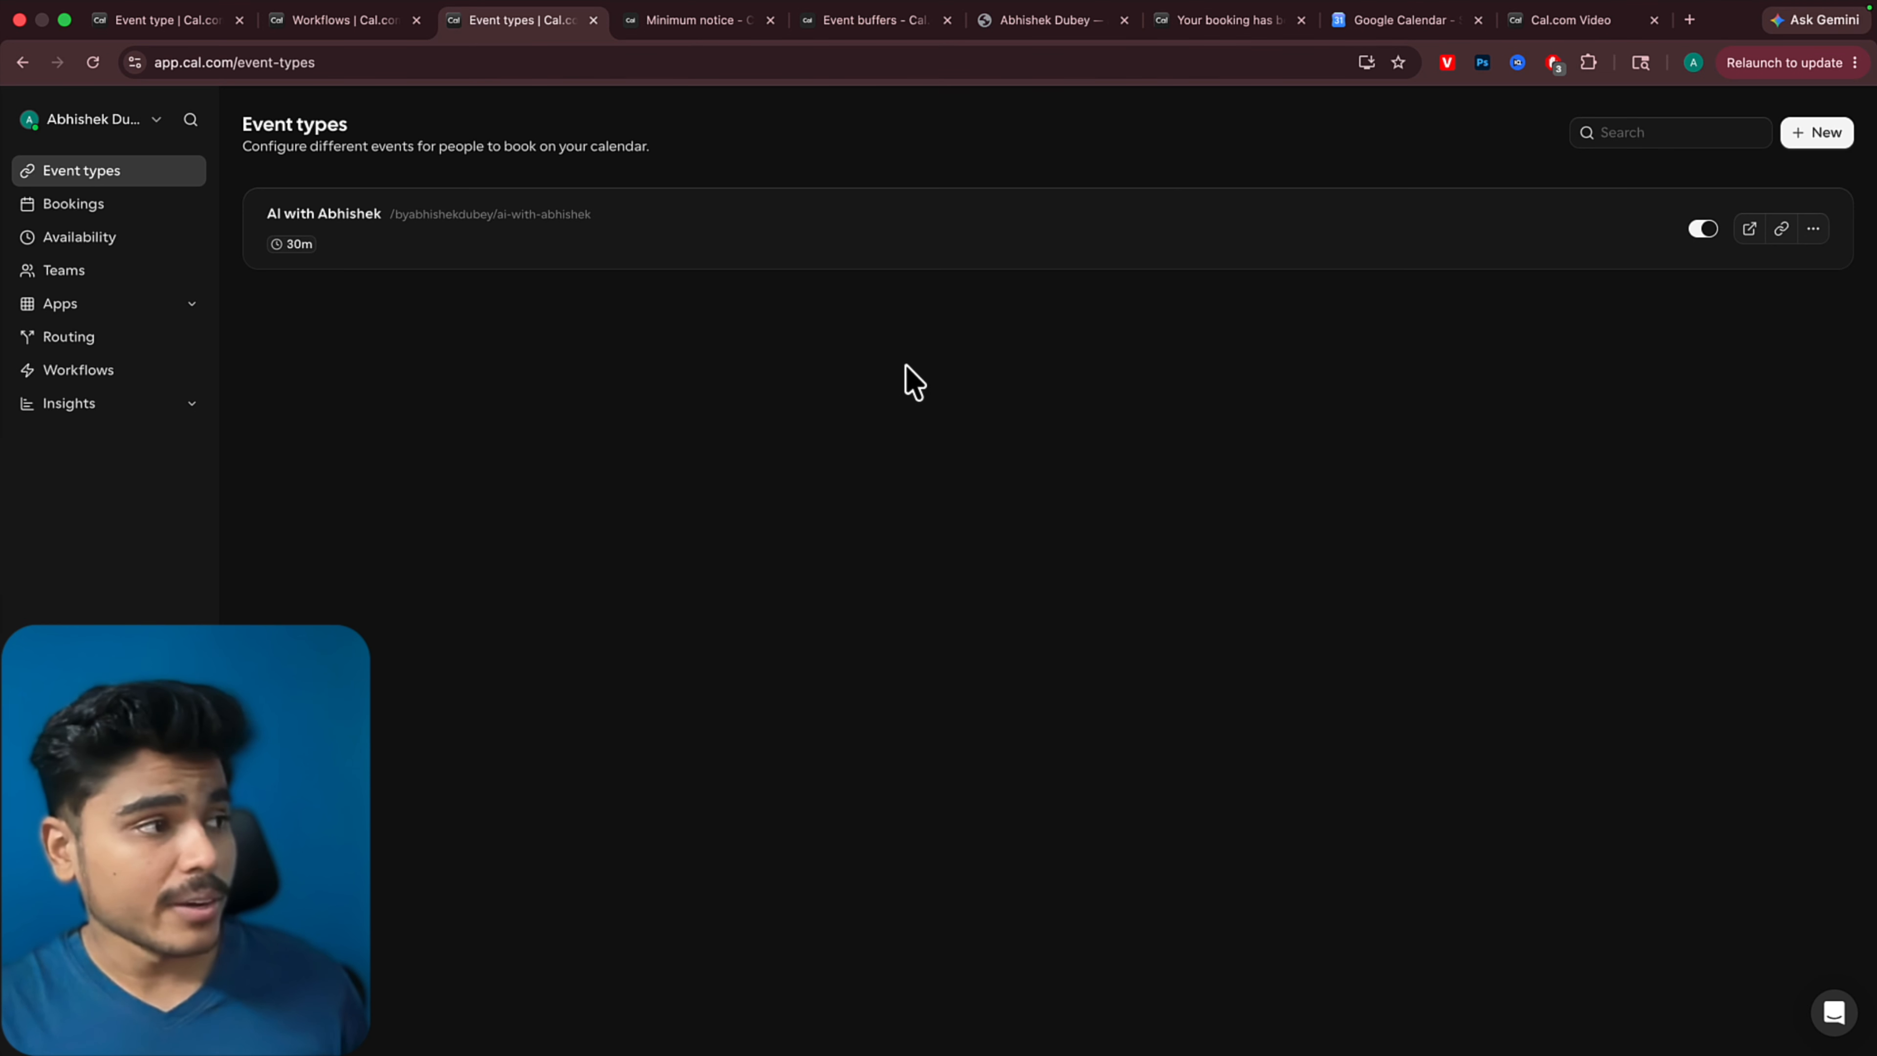
# Change the 30-minute event type's location to Google Meet and save it
pyautogui.click(863, 259)
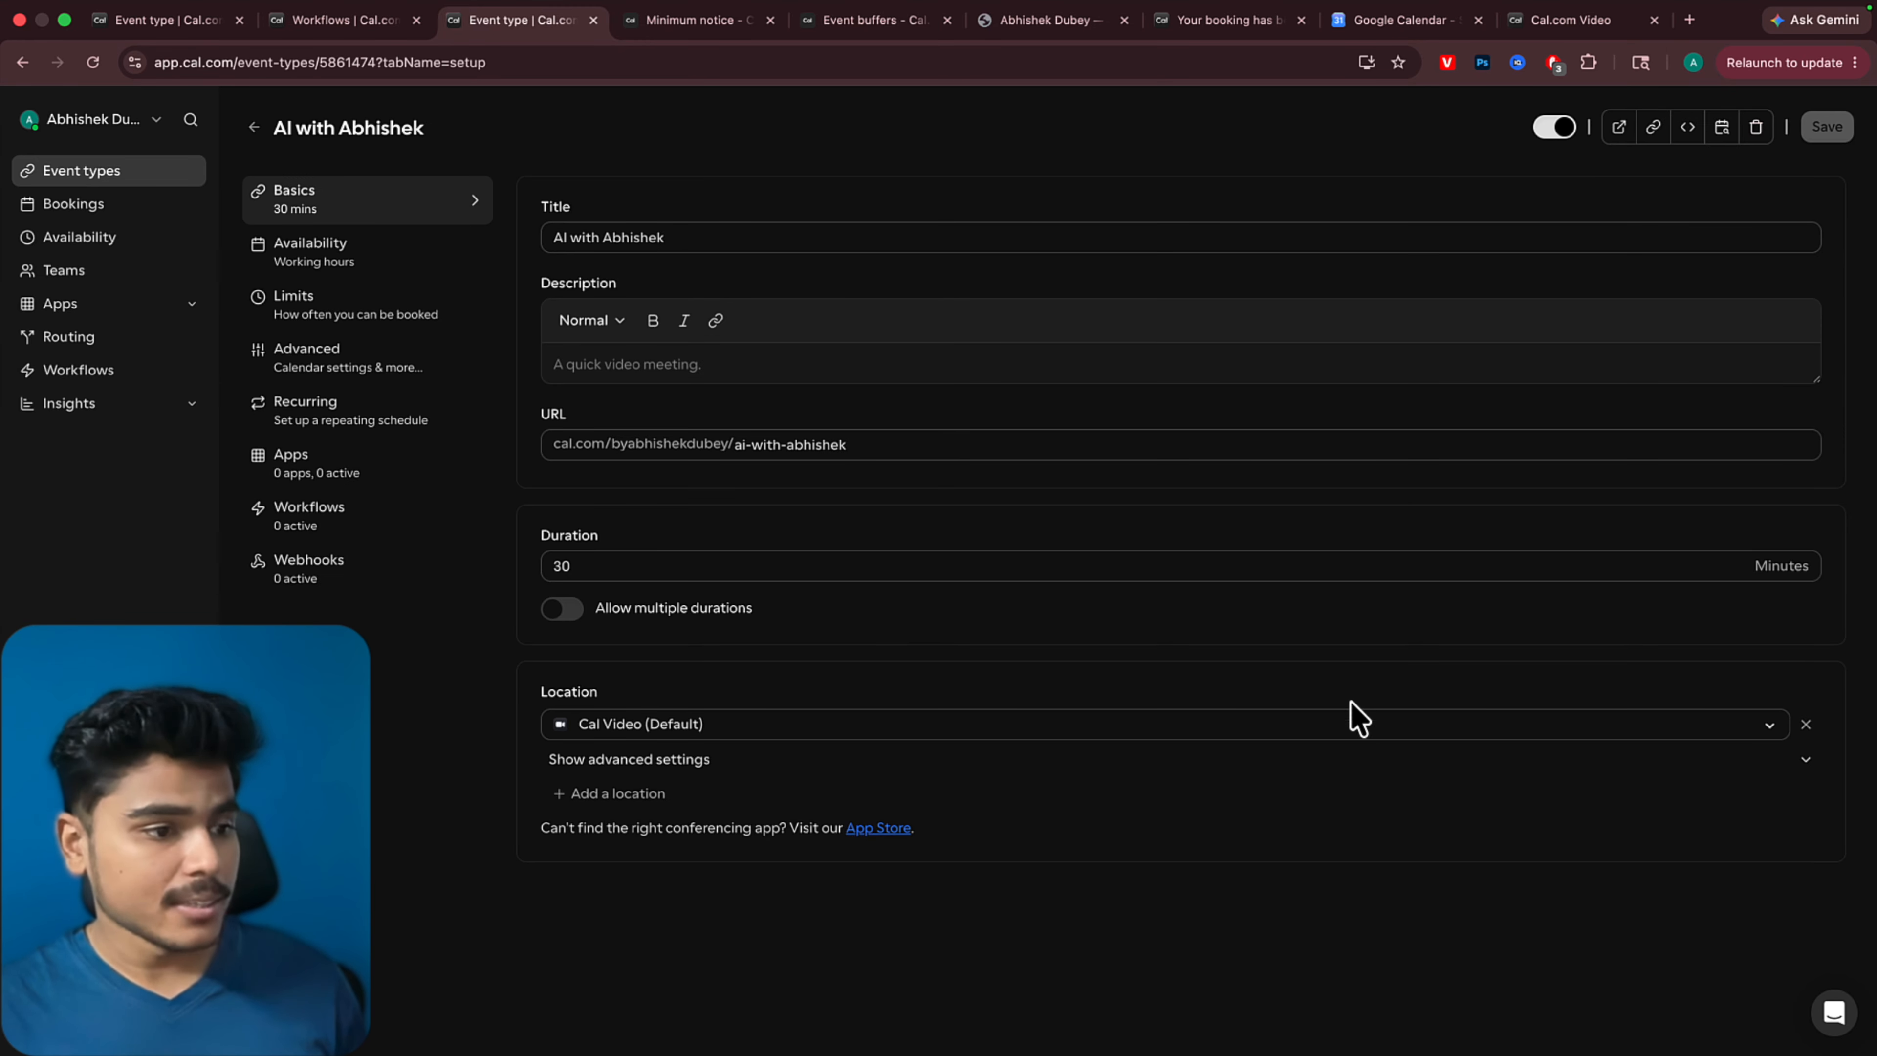
pyautogui.click(1335, 723)
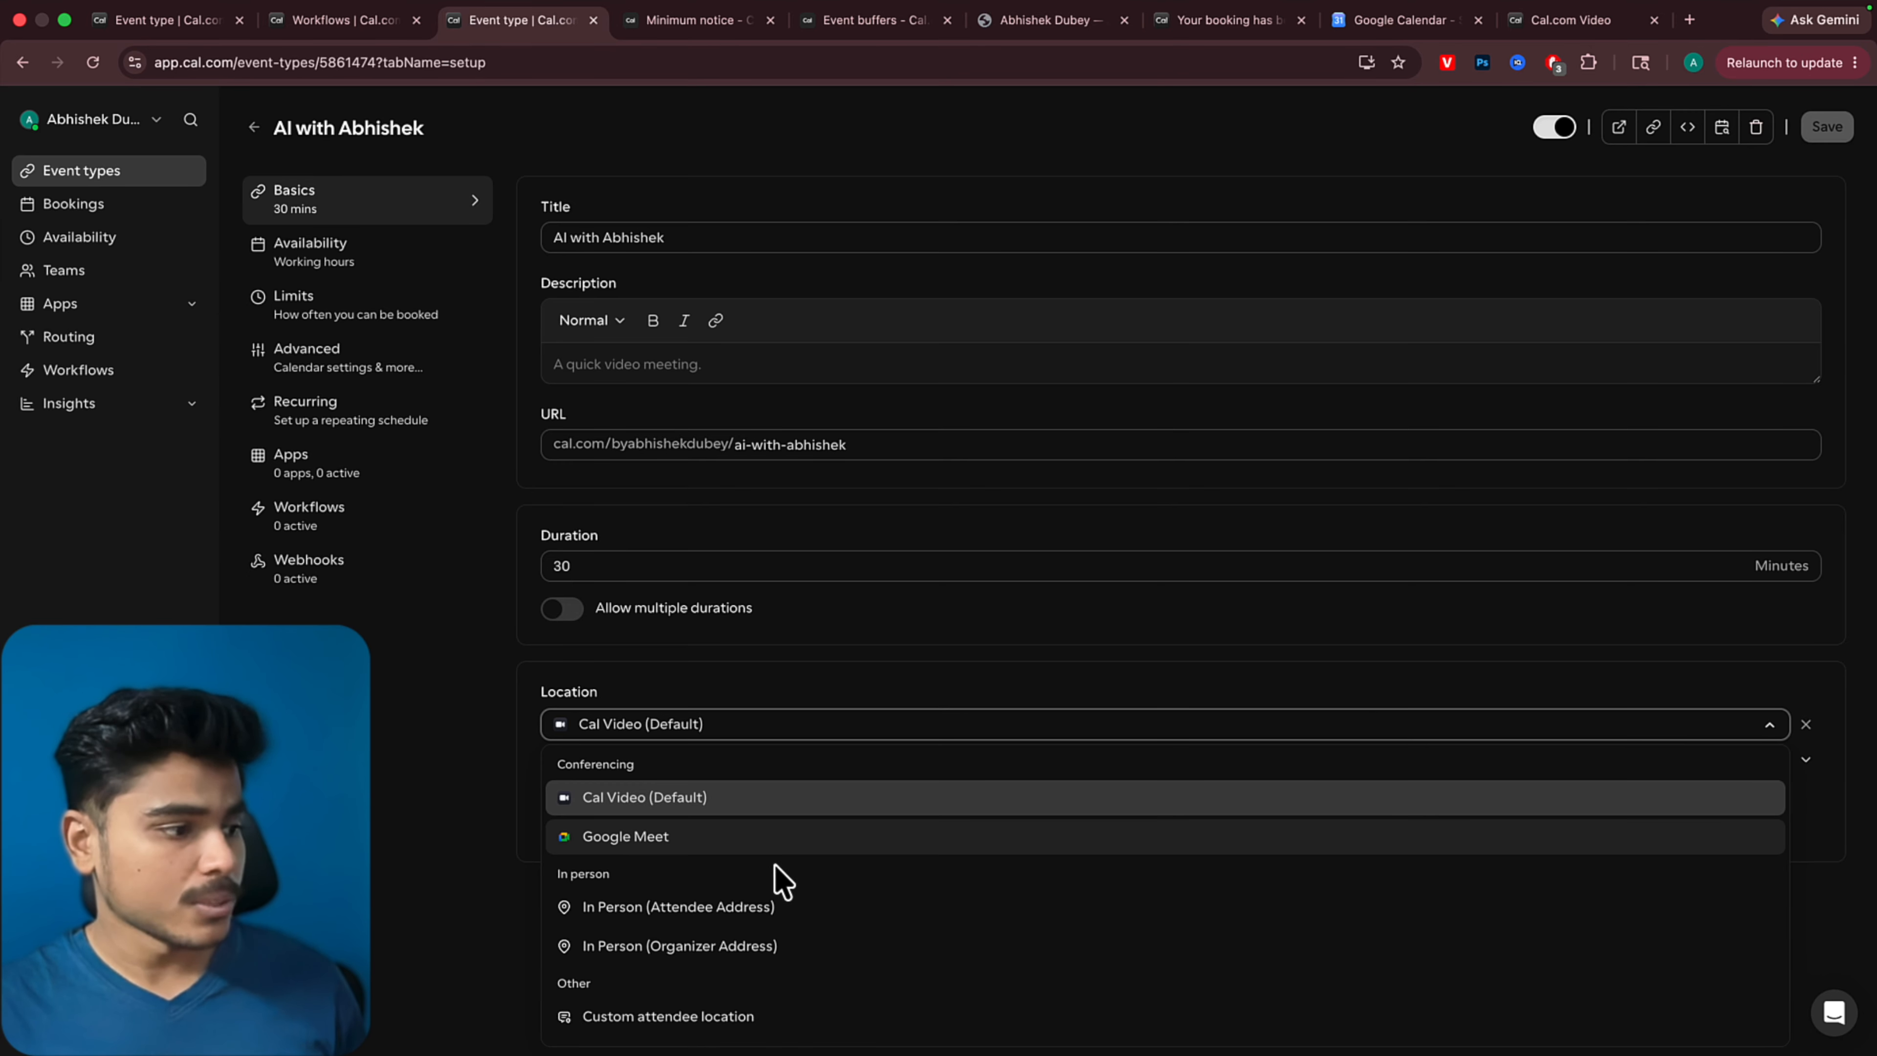
pyautogui.click(662, 843)
pyautogui.click(1827, 127)
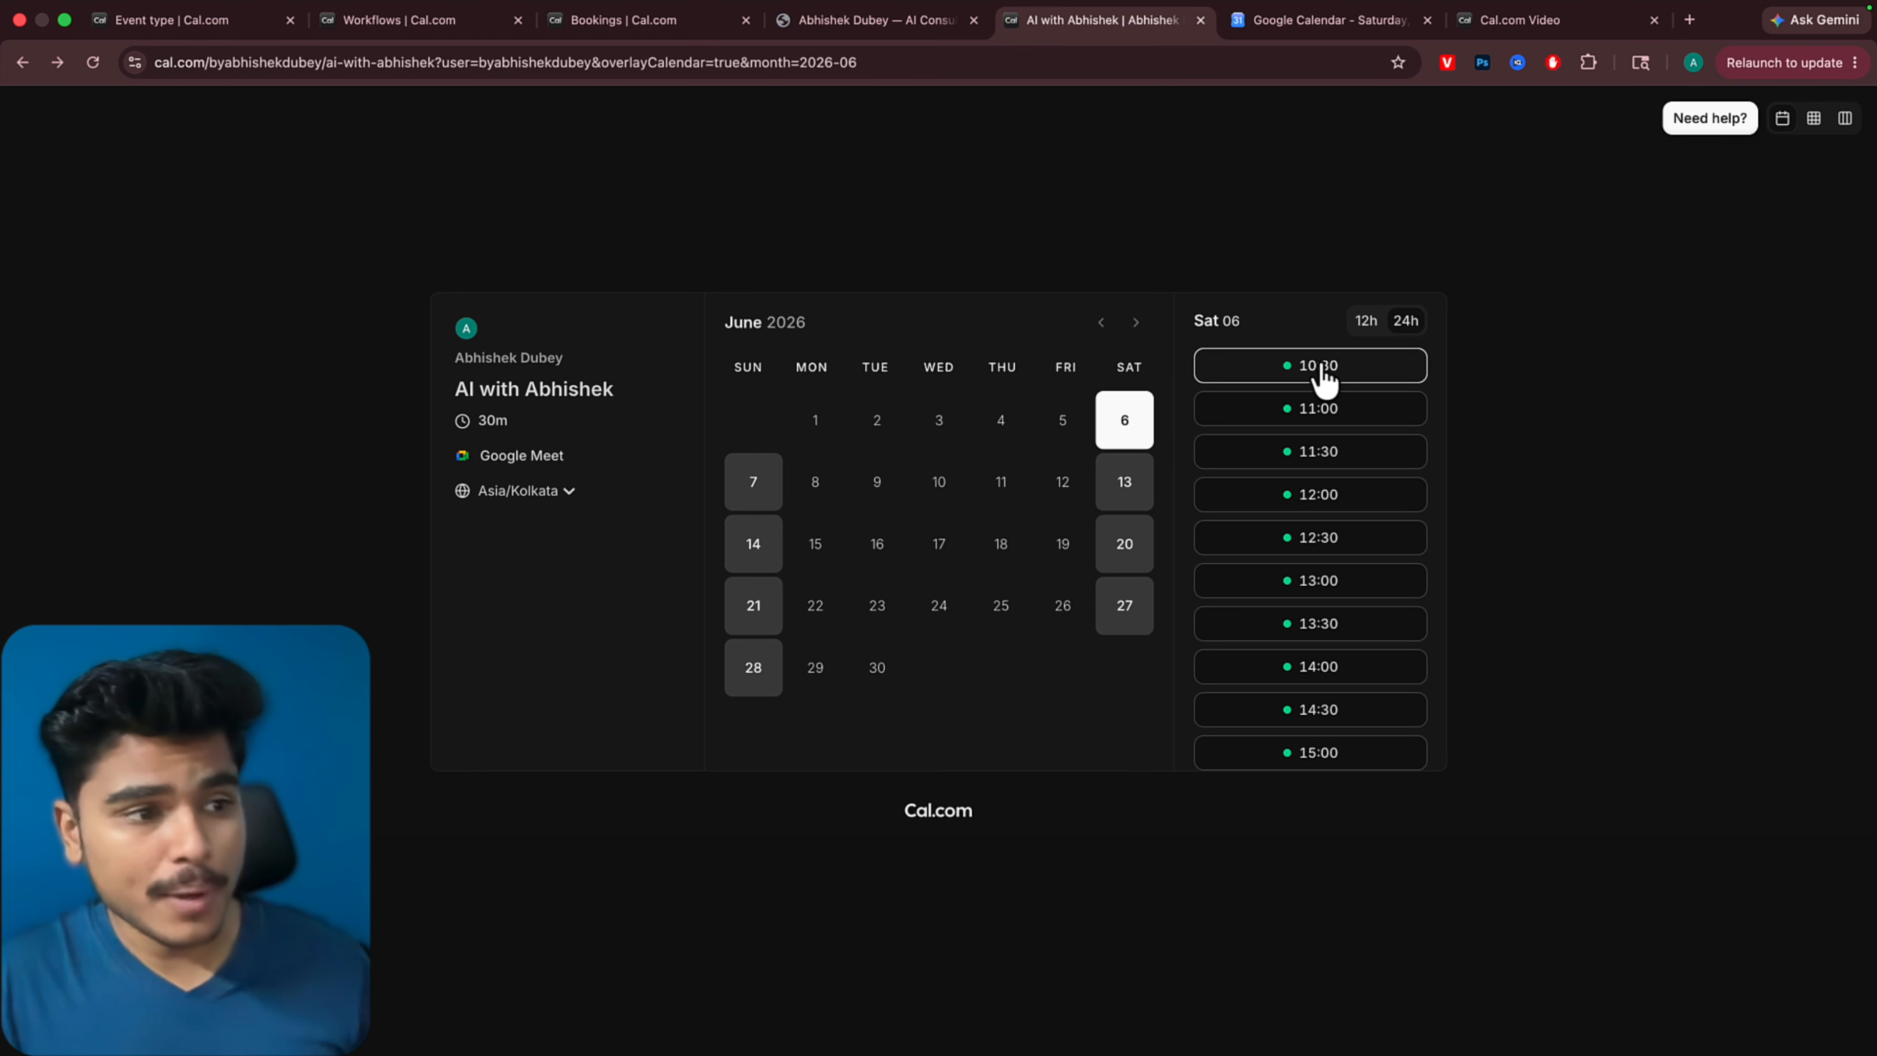
# Book the June 6, 2026 10:30 slot with the note "second one" and open the Bookings list
pyautogui.click(1323, 374)
pyautogui.click(1035, 531)
pyautogui.write('second one')
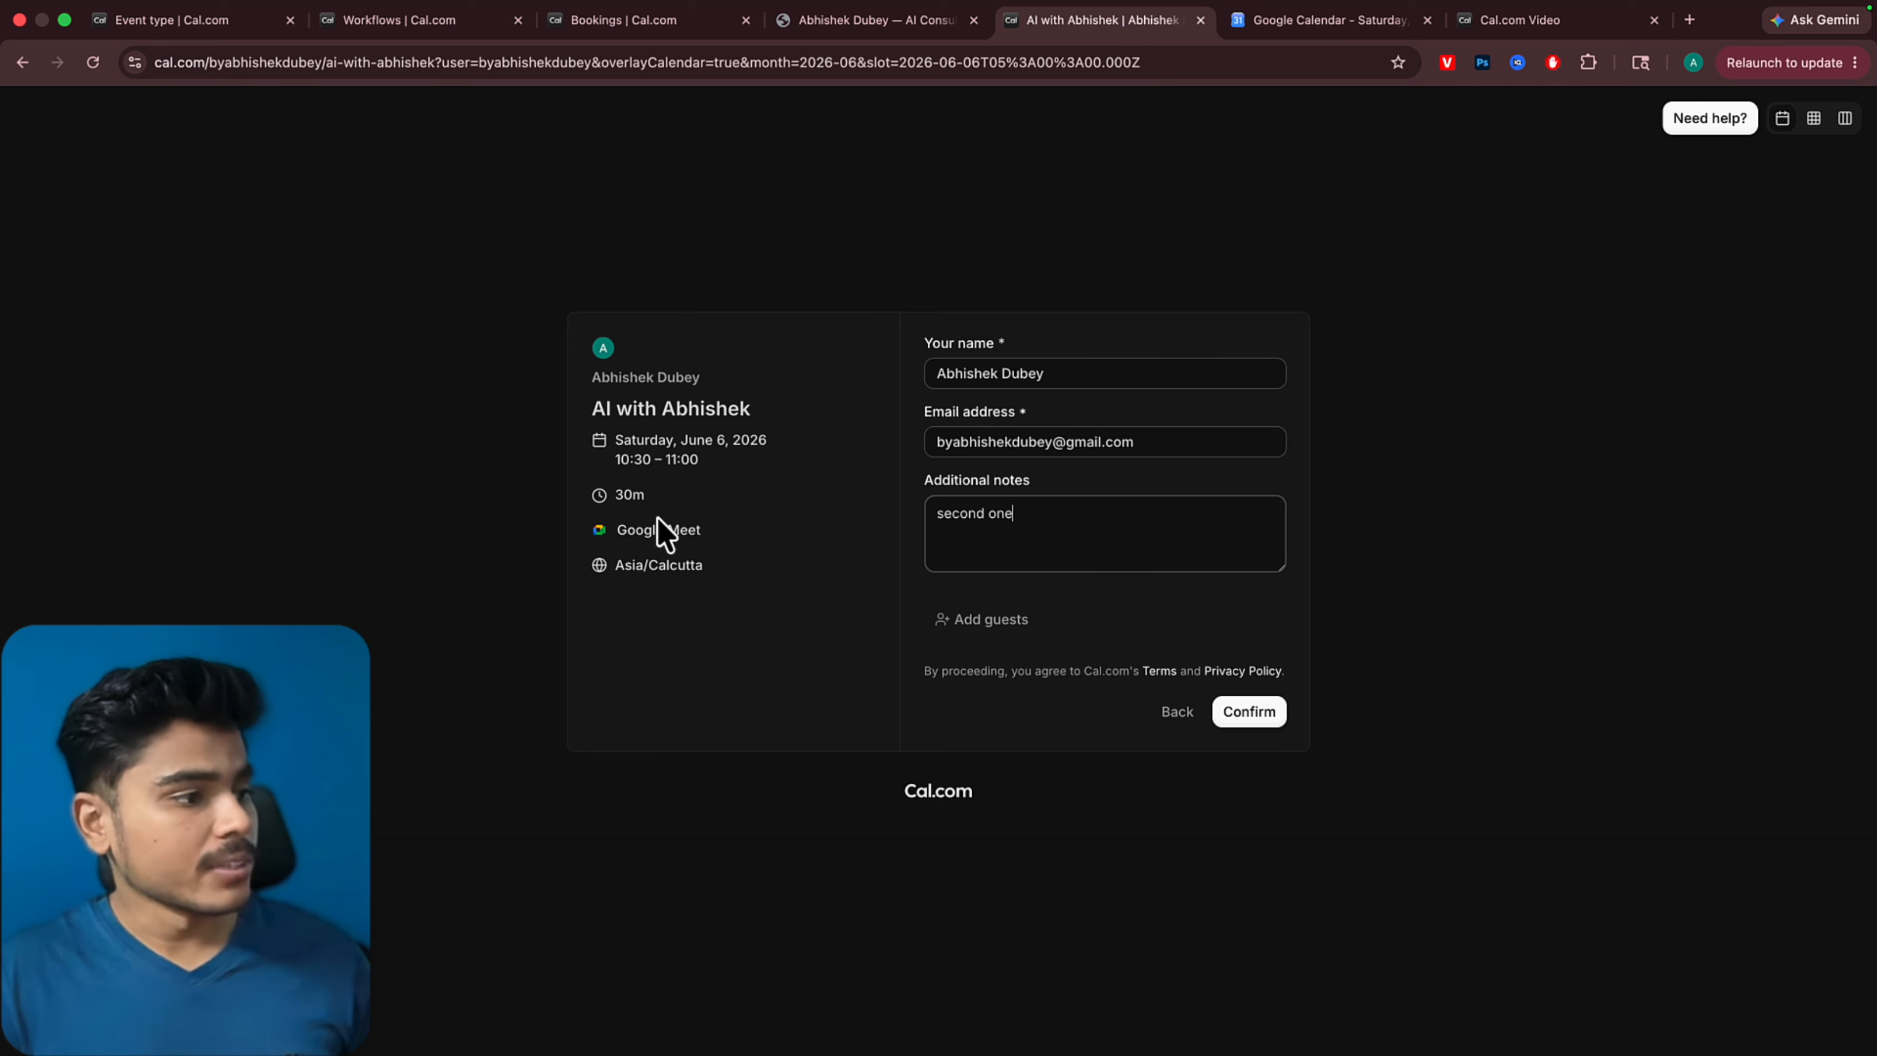
pyautogui.click(1275, 714)
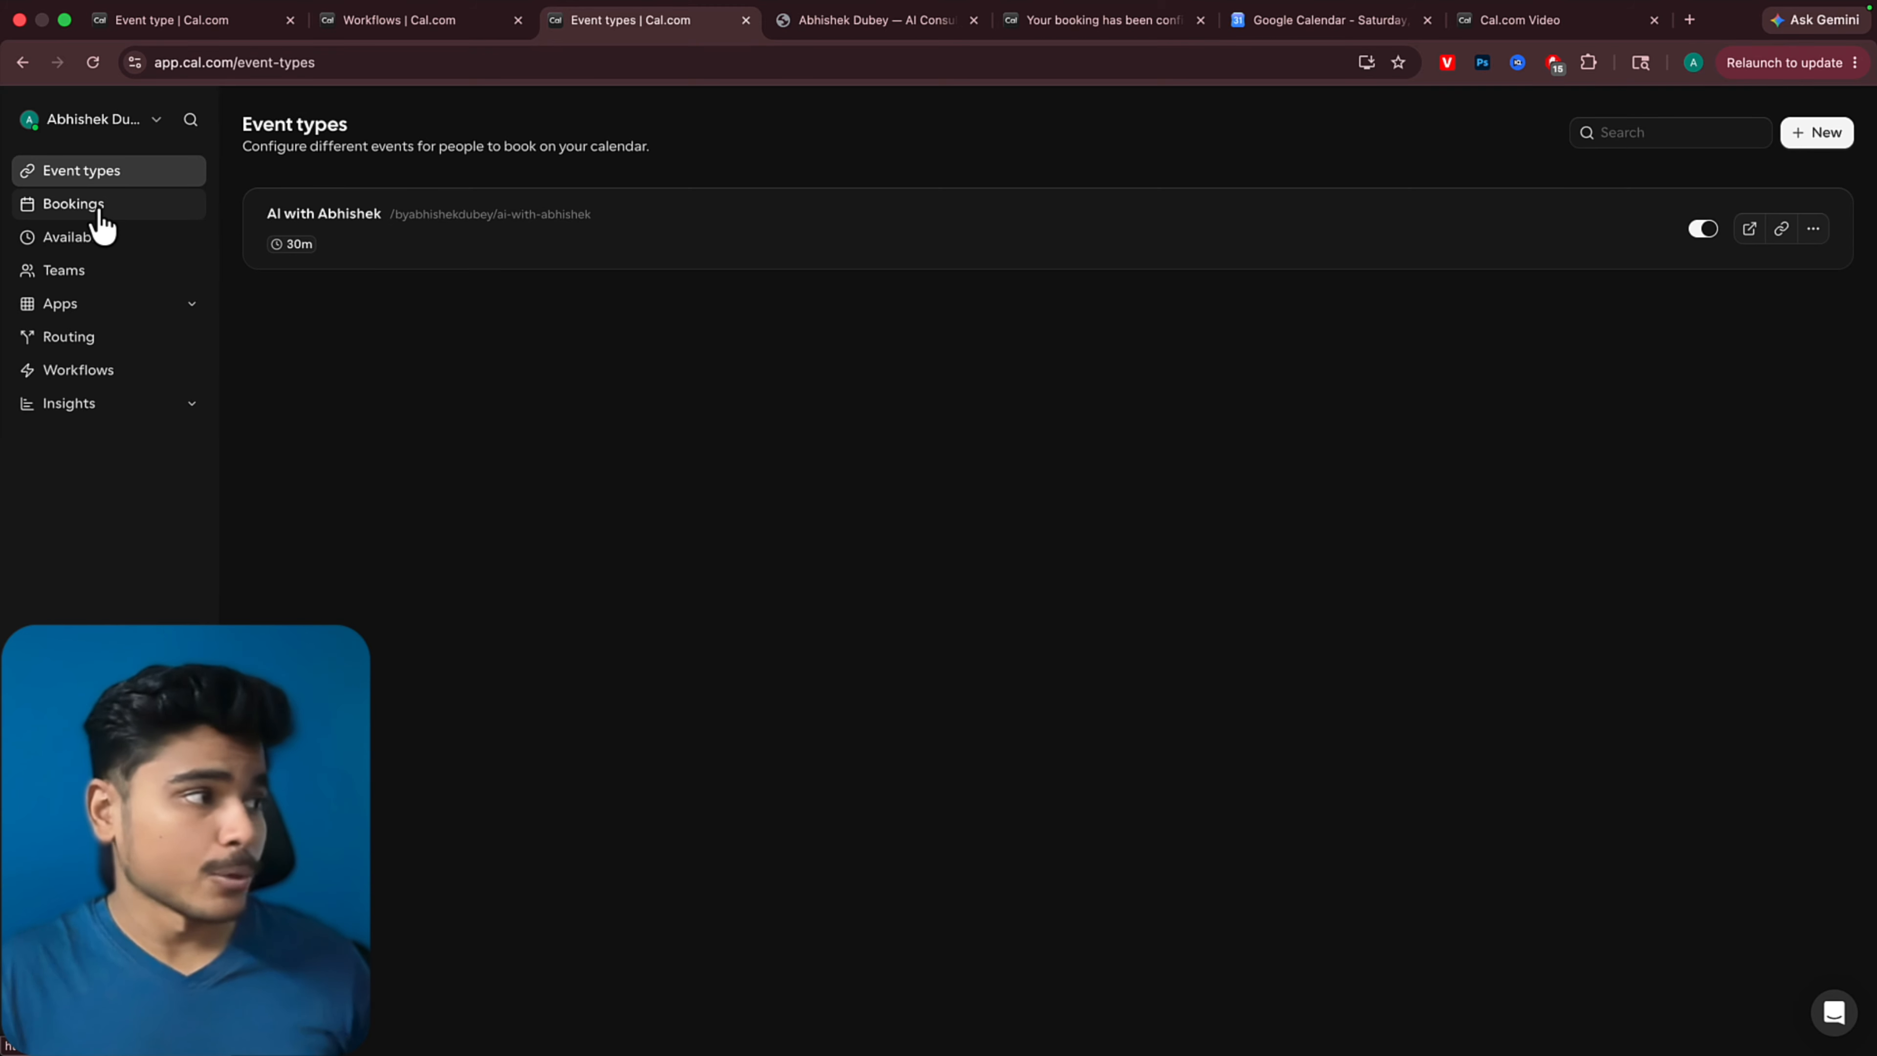
pyautogui.click(100, 215)
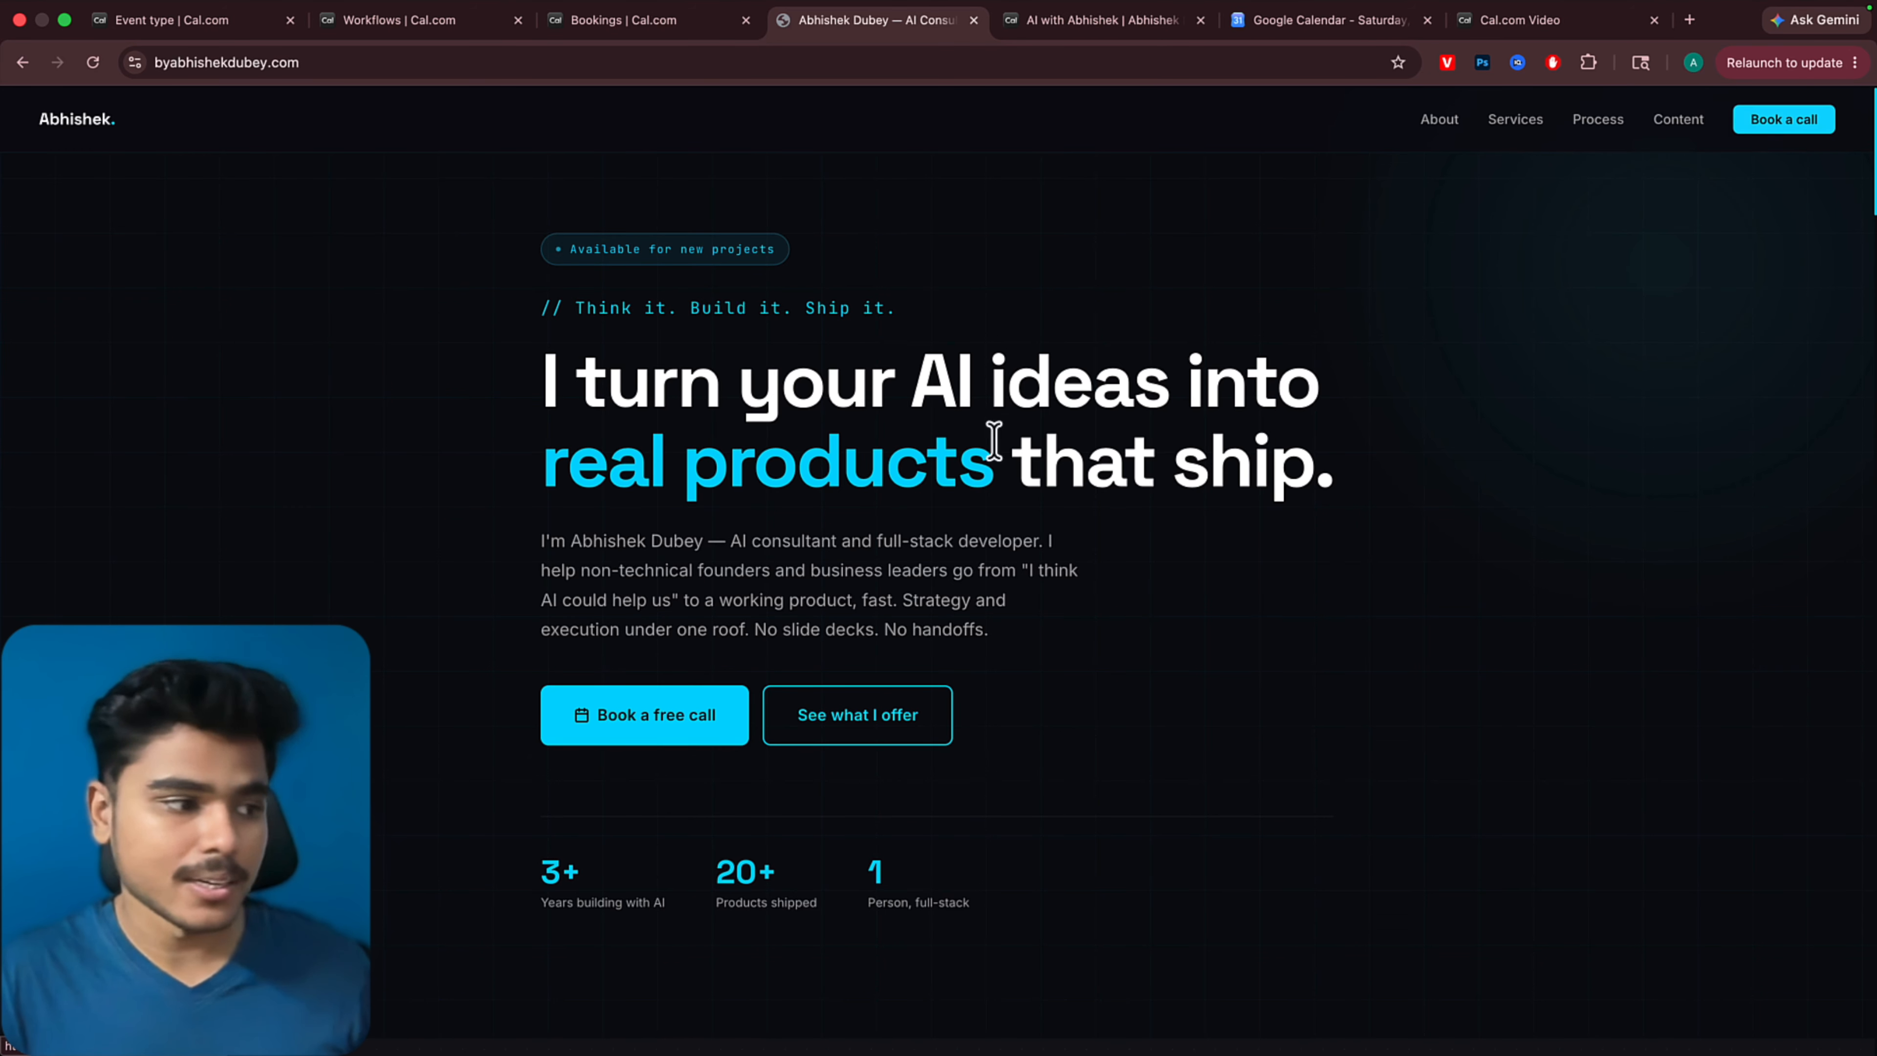
# Switch to VS Code and have Claude Code integrate the correct Cal.com calendar link and contact e-mail address in portfolio/index.html
pyautogui.scroll(-20, 1278, 545)
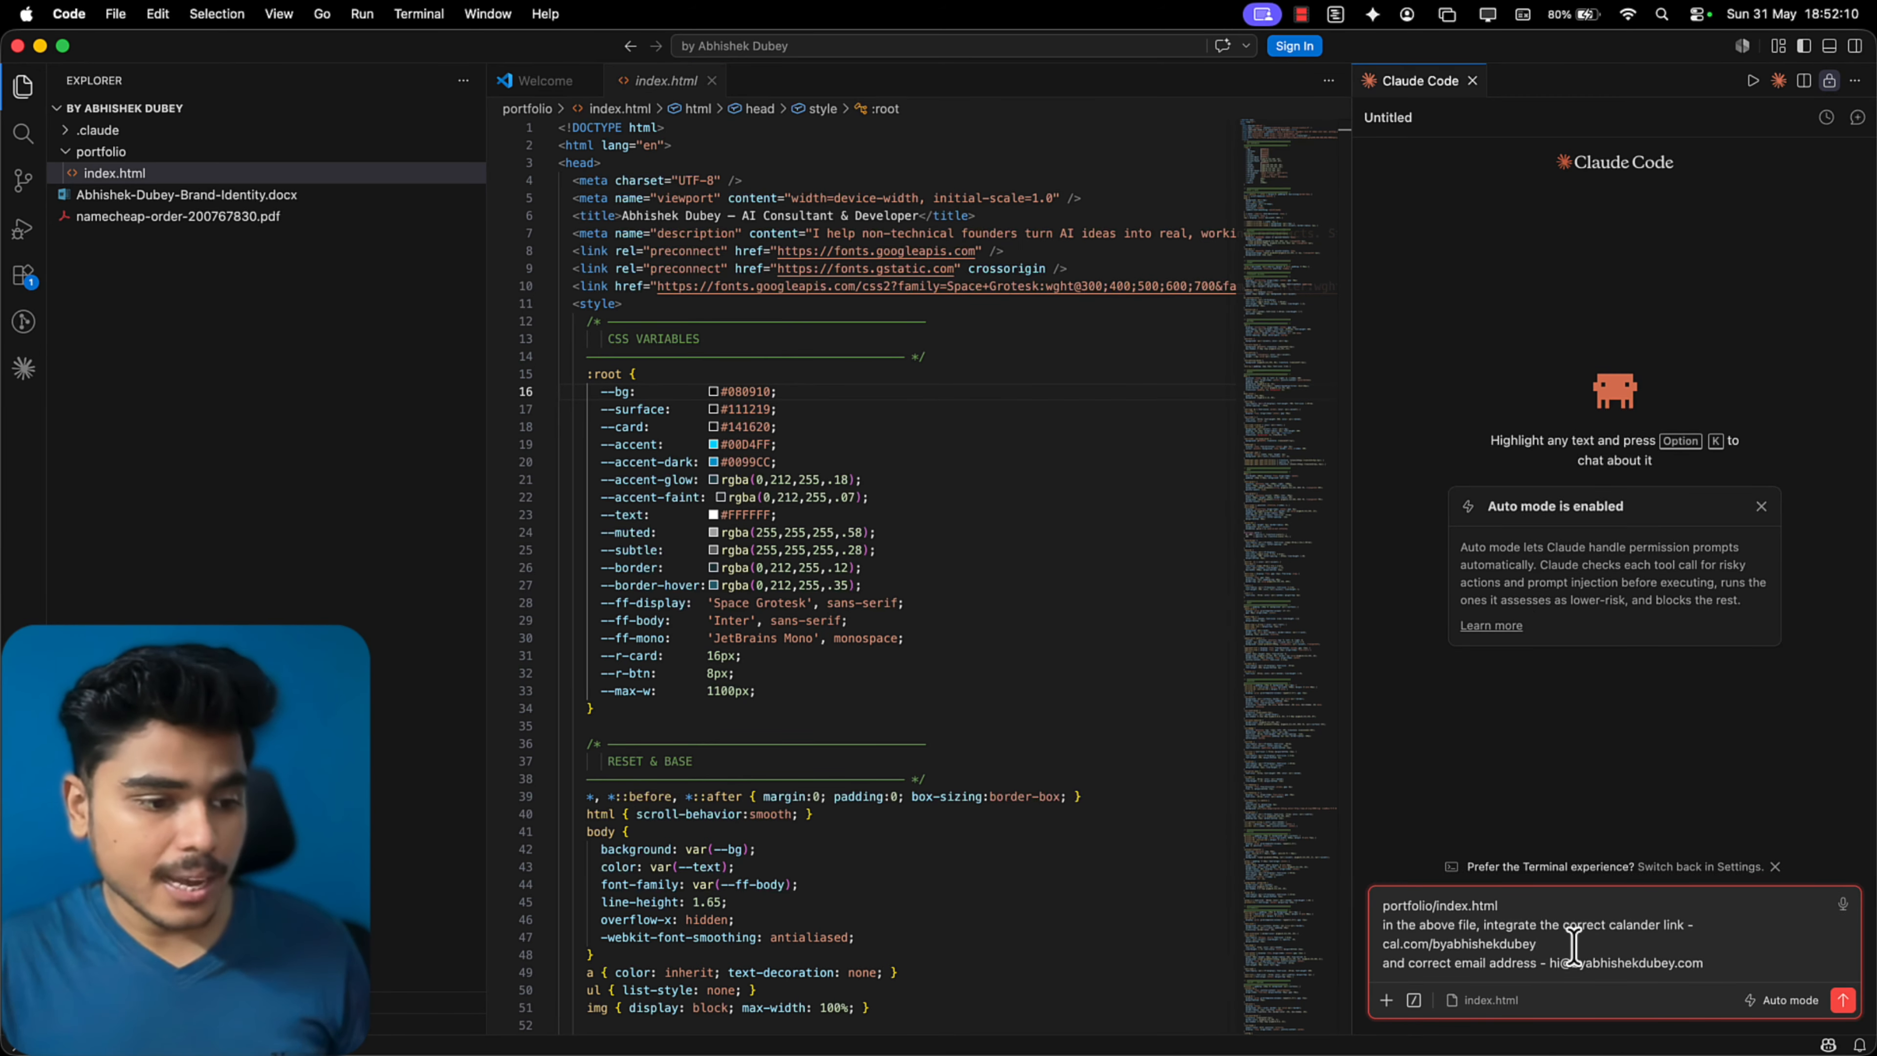
pyautogui.moveTo(1567, 946); pyautogui.dragTo(1354, 954)
pyautogui.moveTo(1702, 969); pyautogui.dragTo(1553, 970)
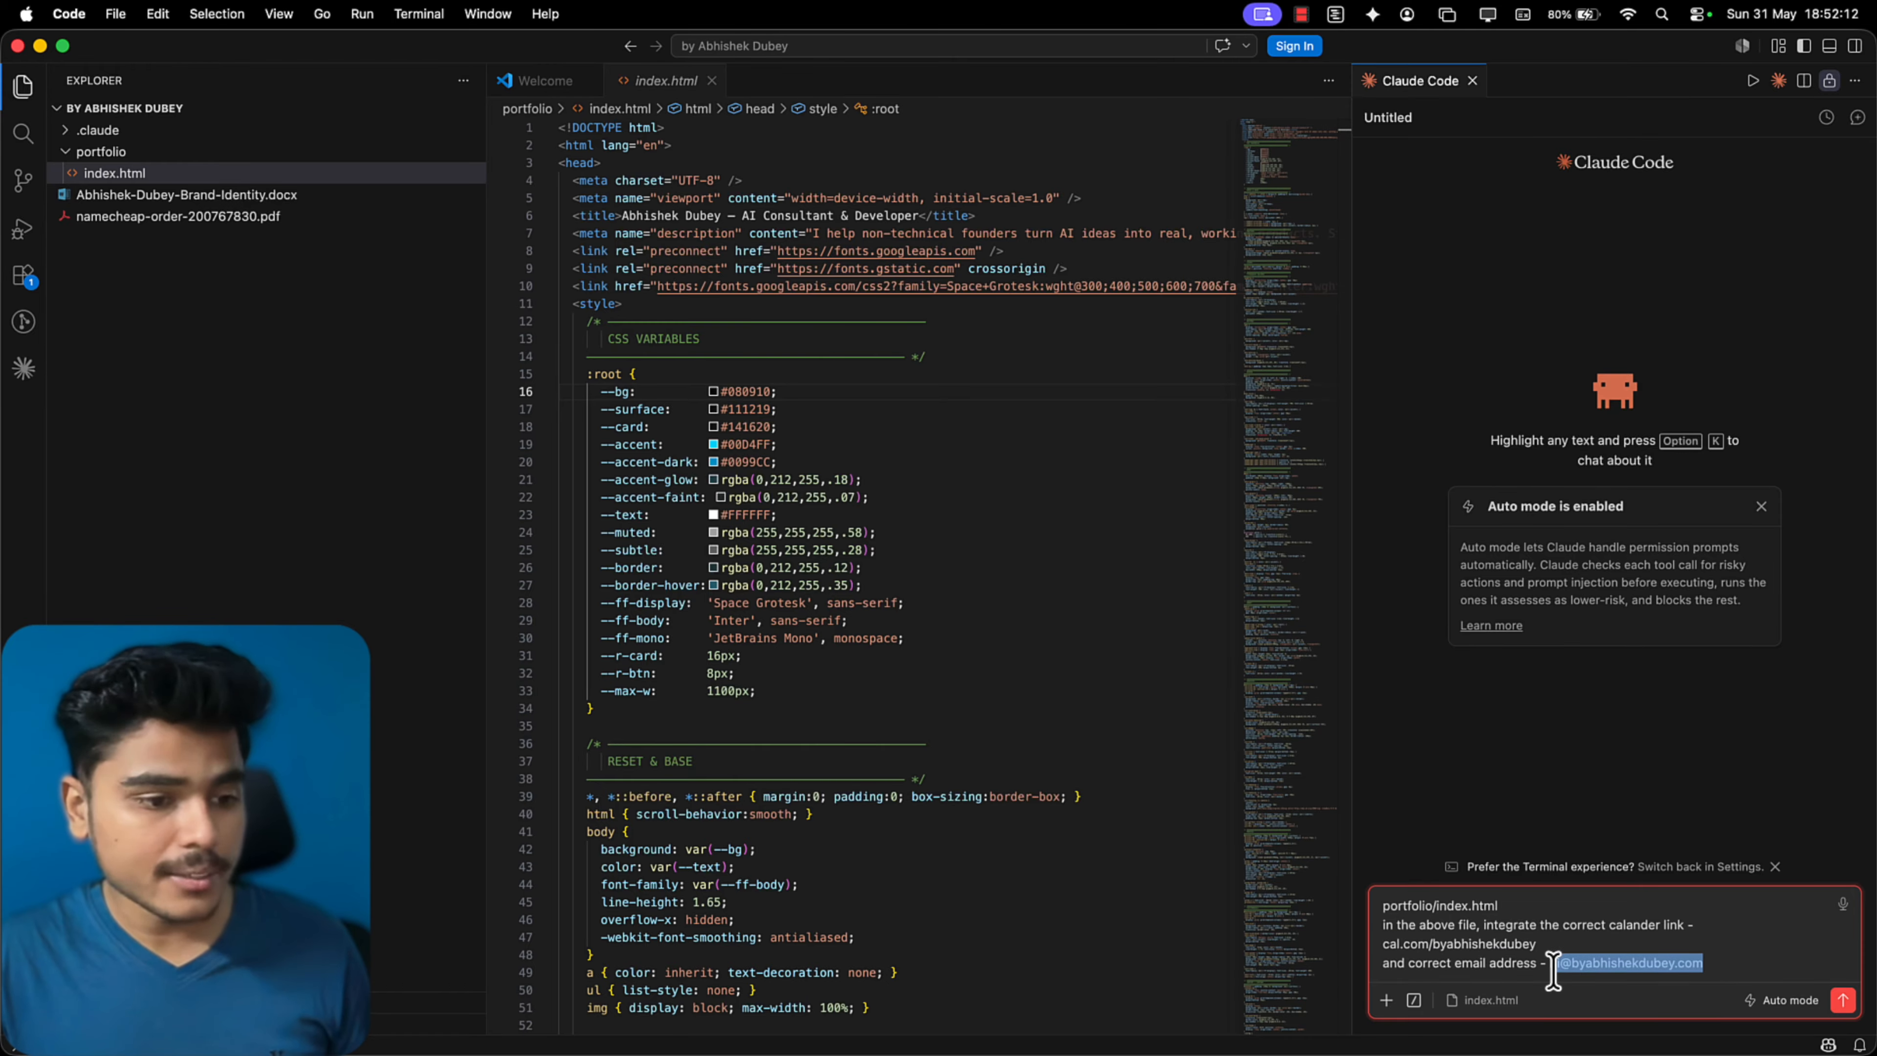
pyautogui.click(1748, 943)
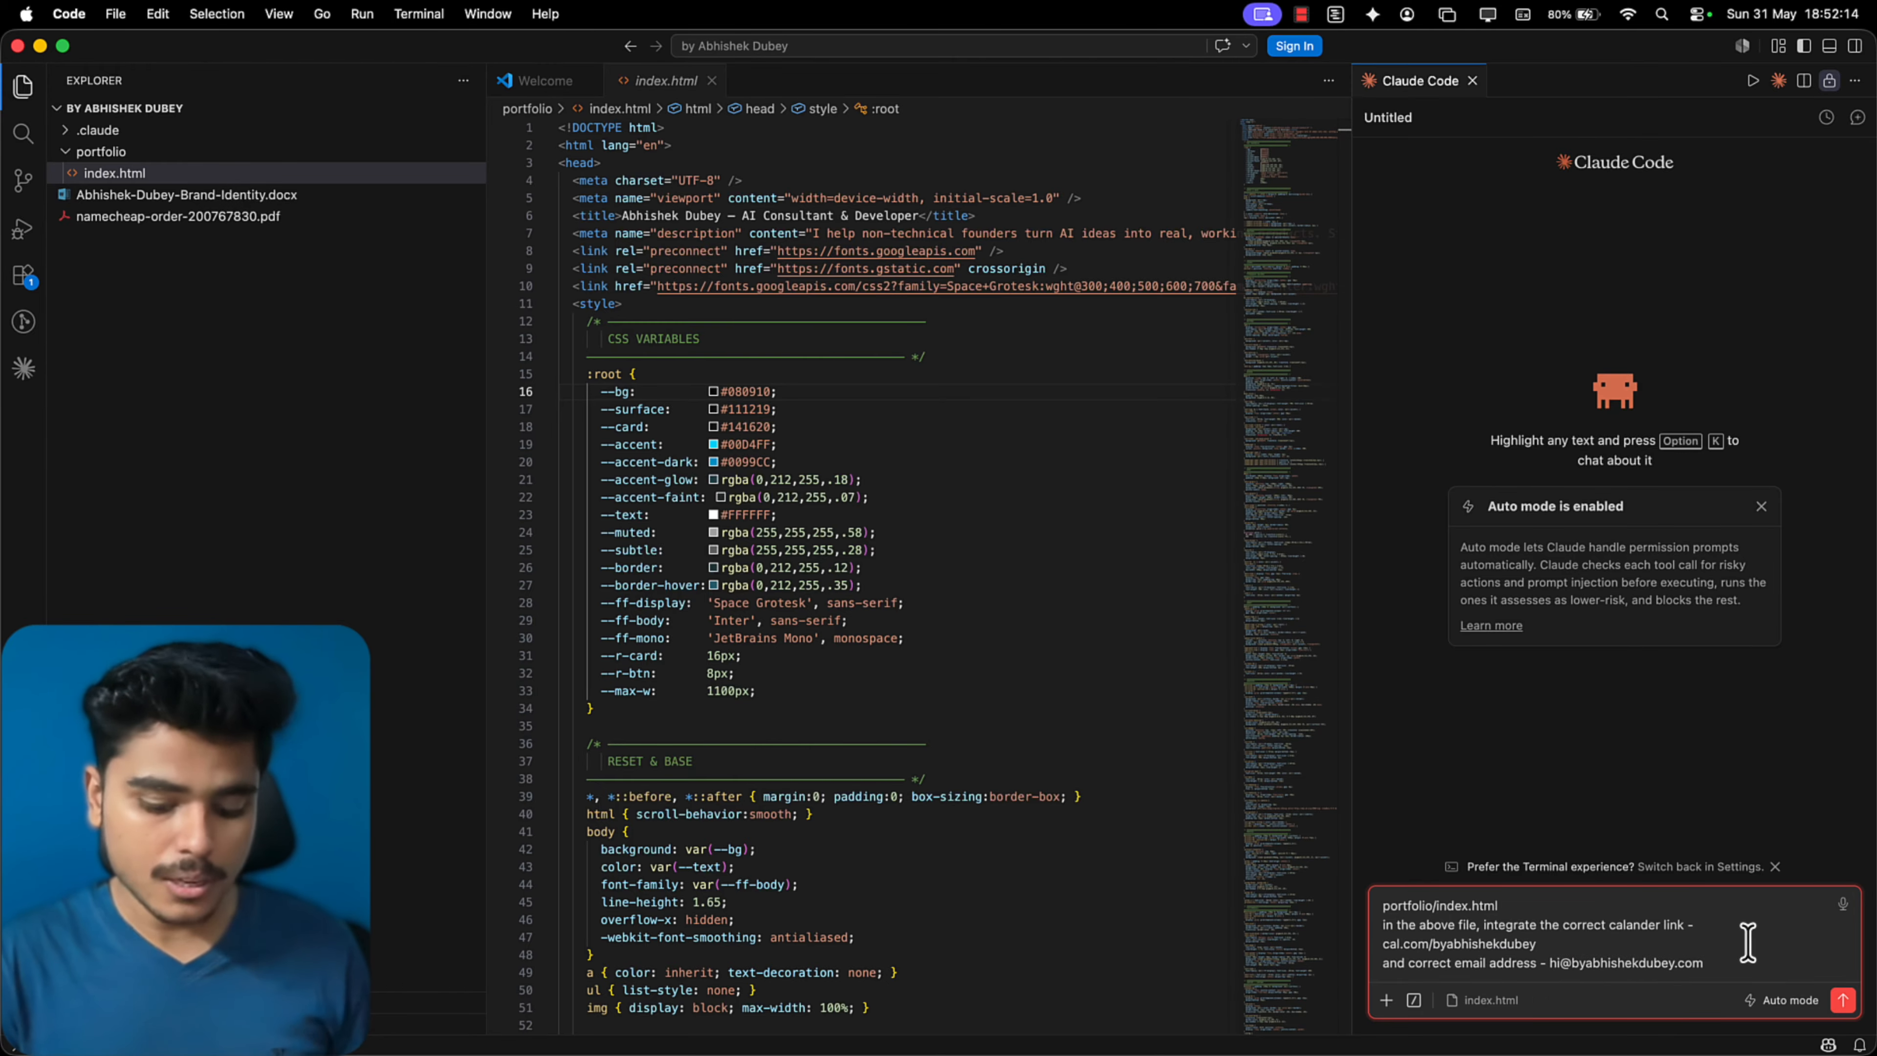
pyautogui.press('Return')
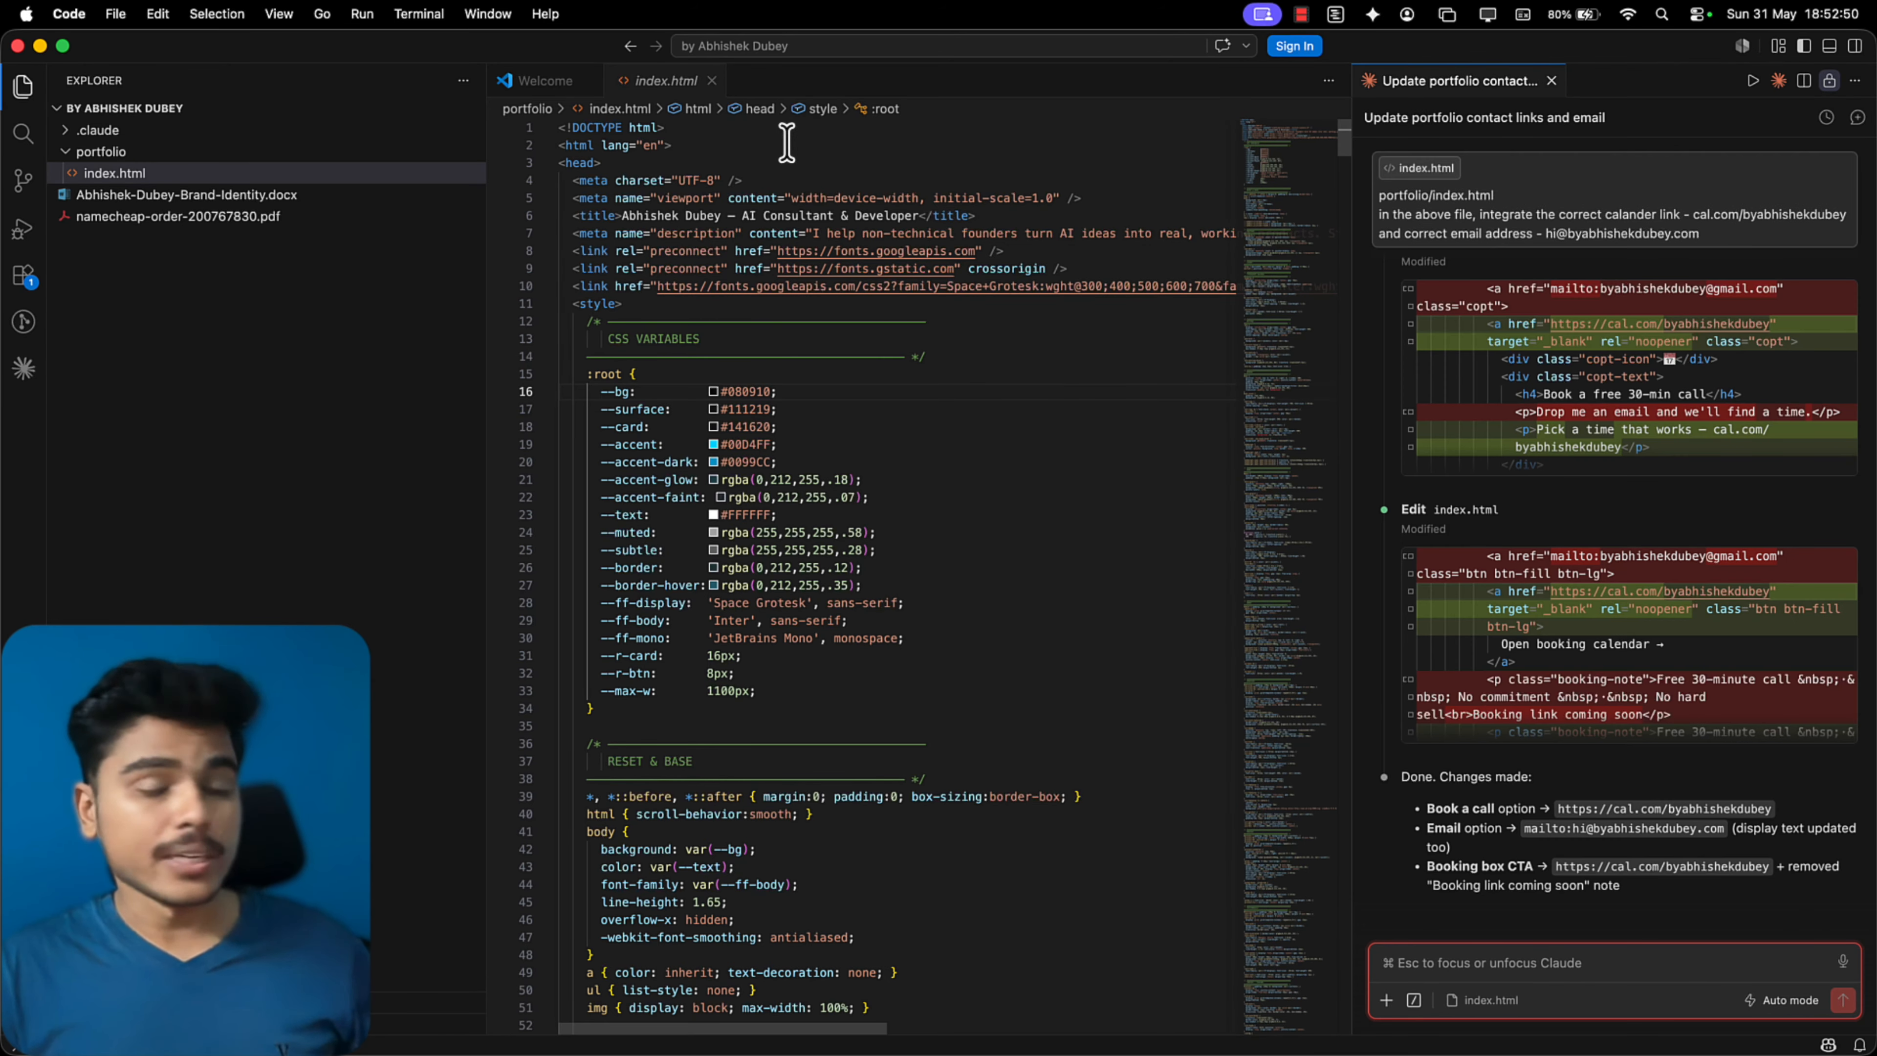
# Open portfolio/index.html in the browser and test its navbar booking button, 30-minute call card, e-mail card and booking-calendar button
pyautogui.rightClick(629, 80)
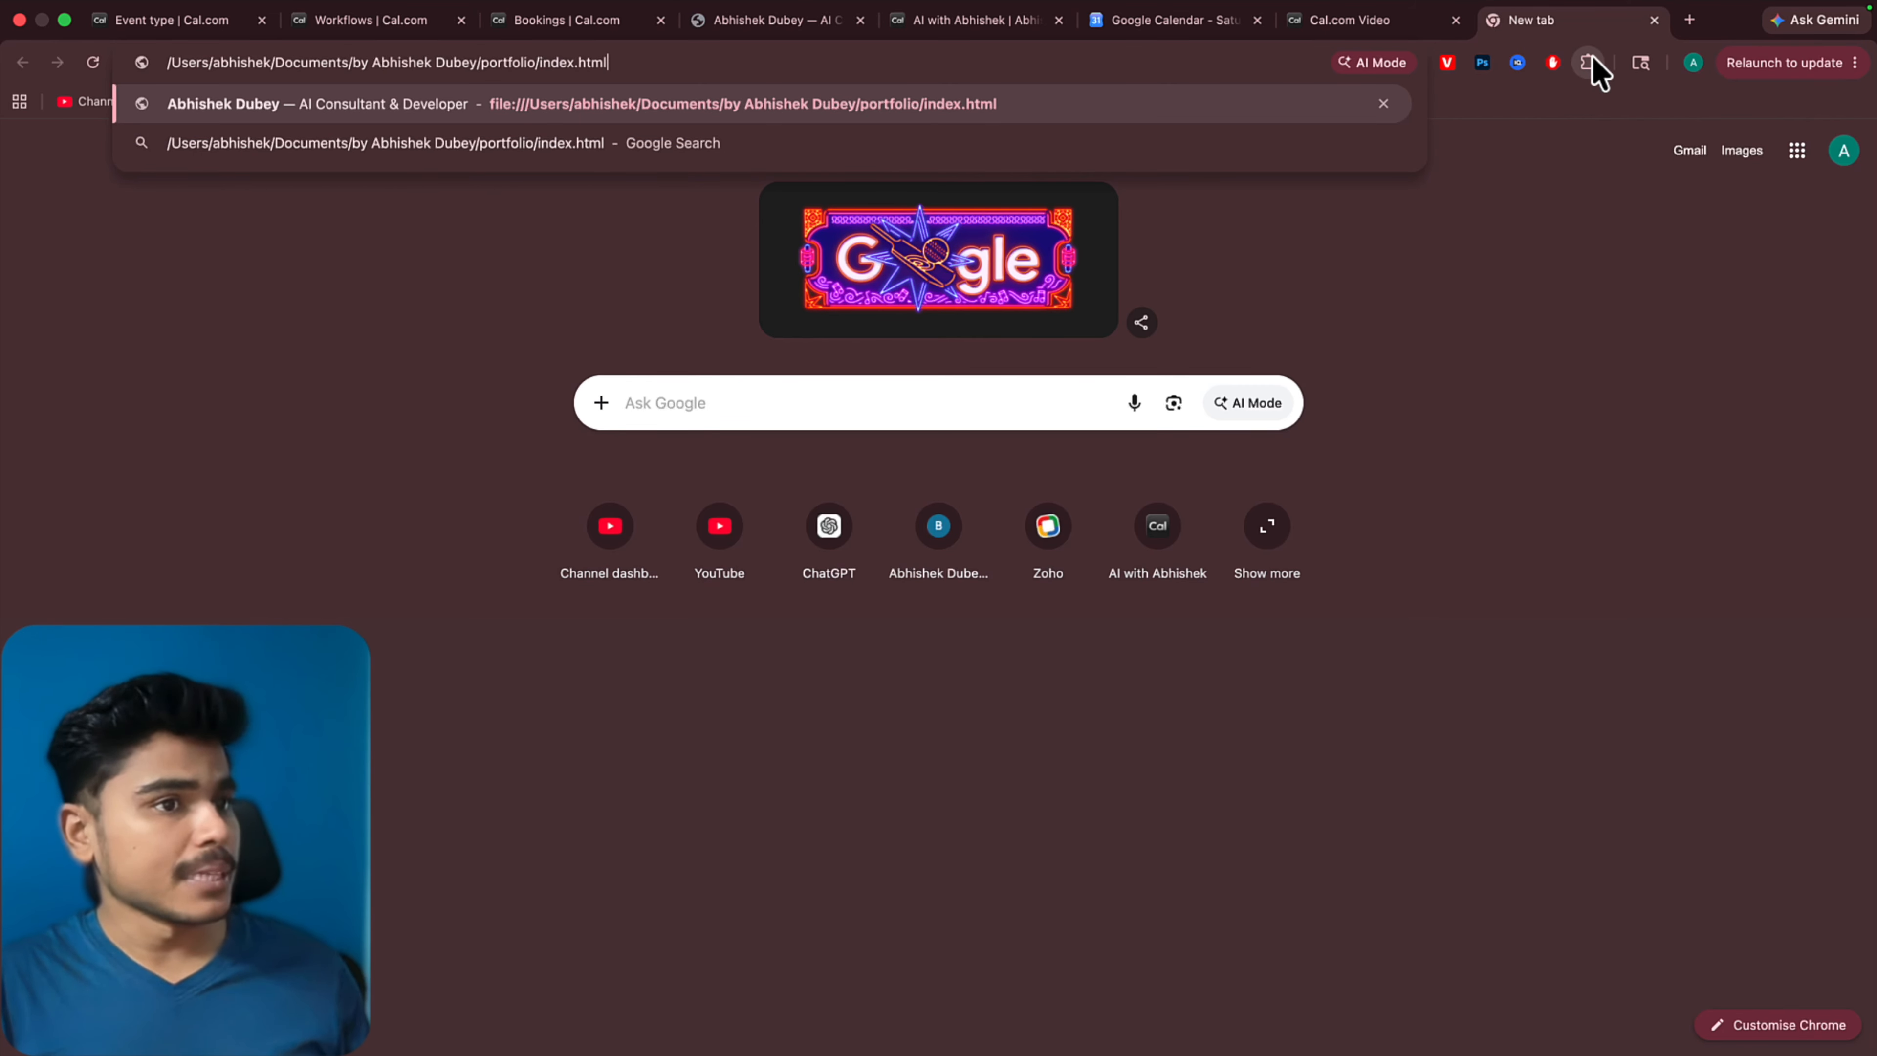
pyautogui.press('Return')
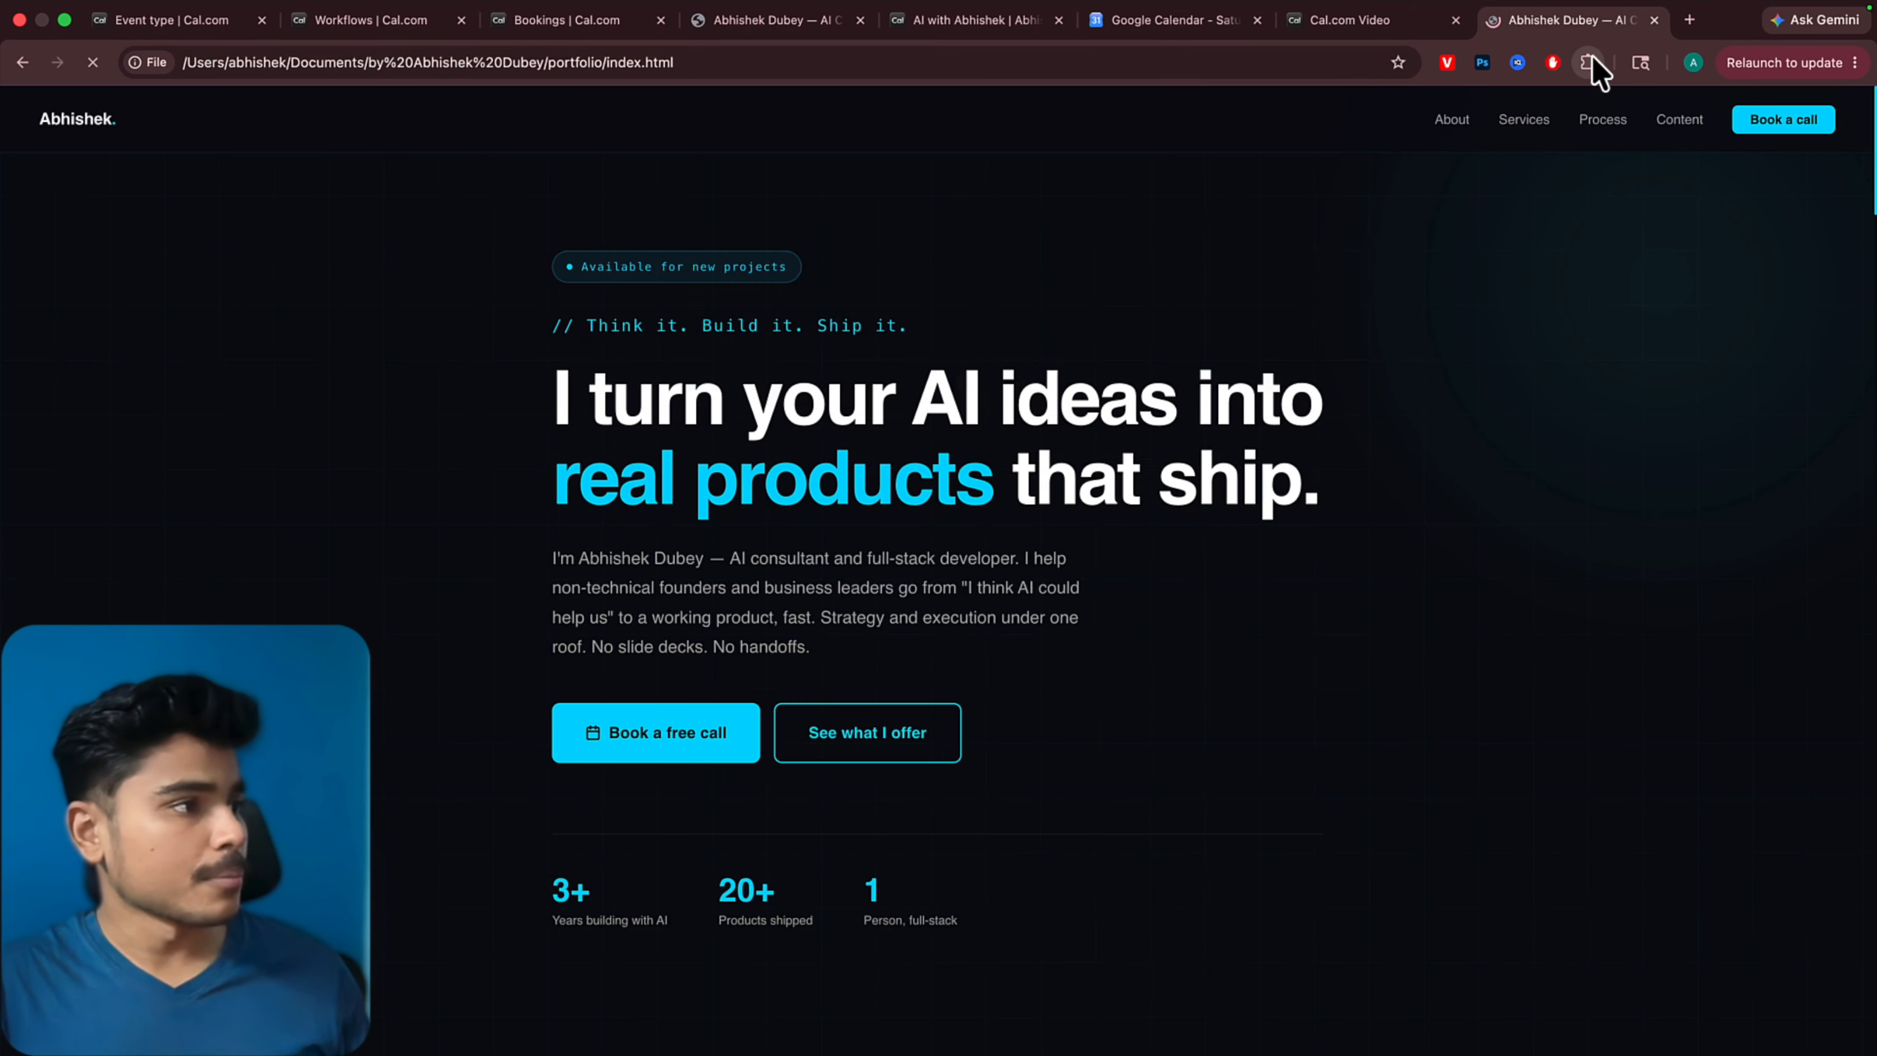
pyautogui.click(1773, 127)
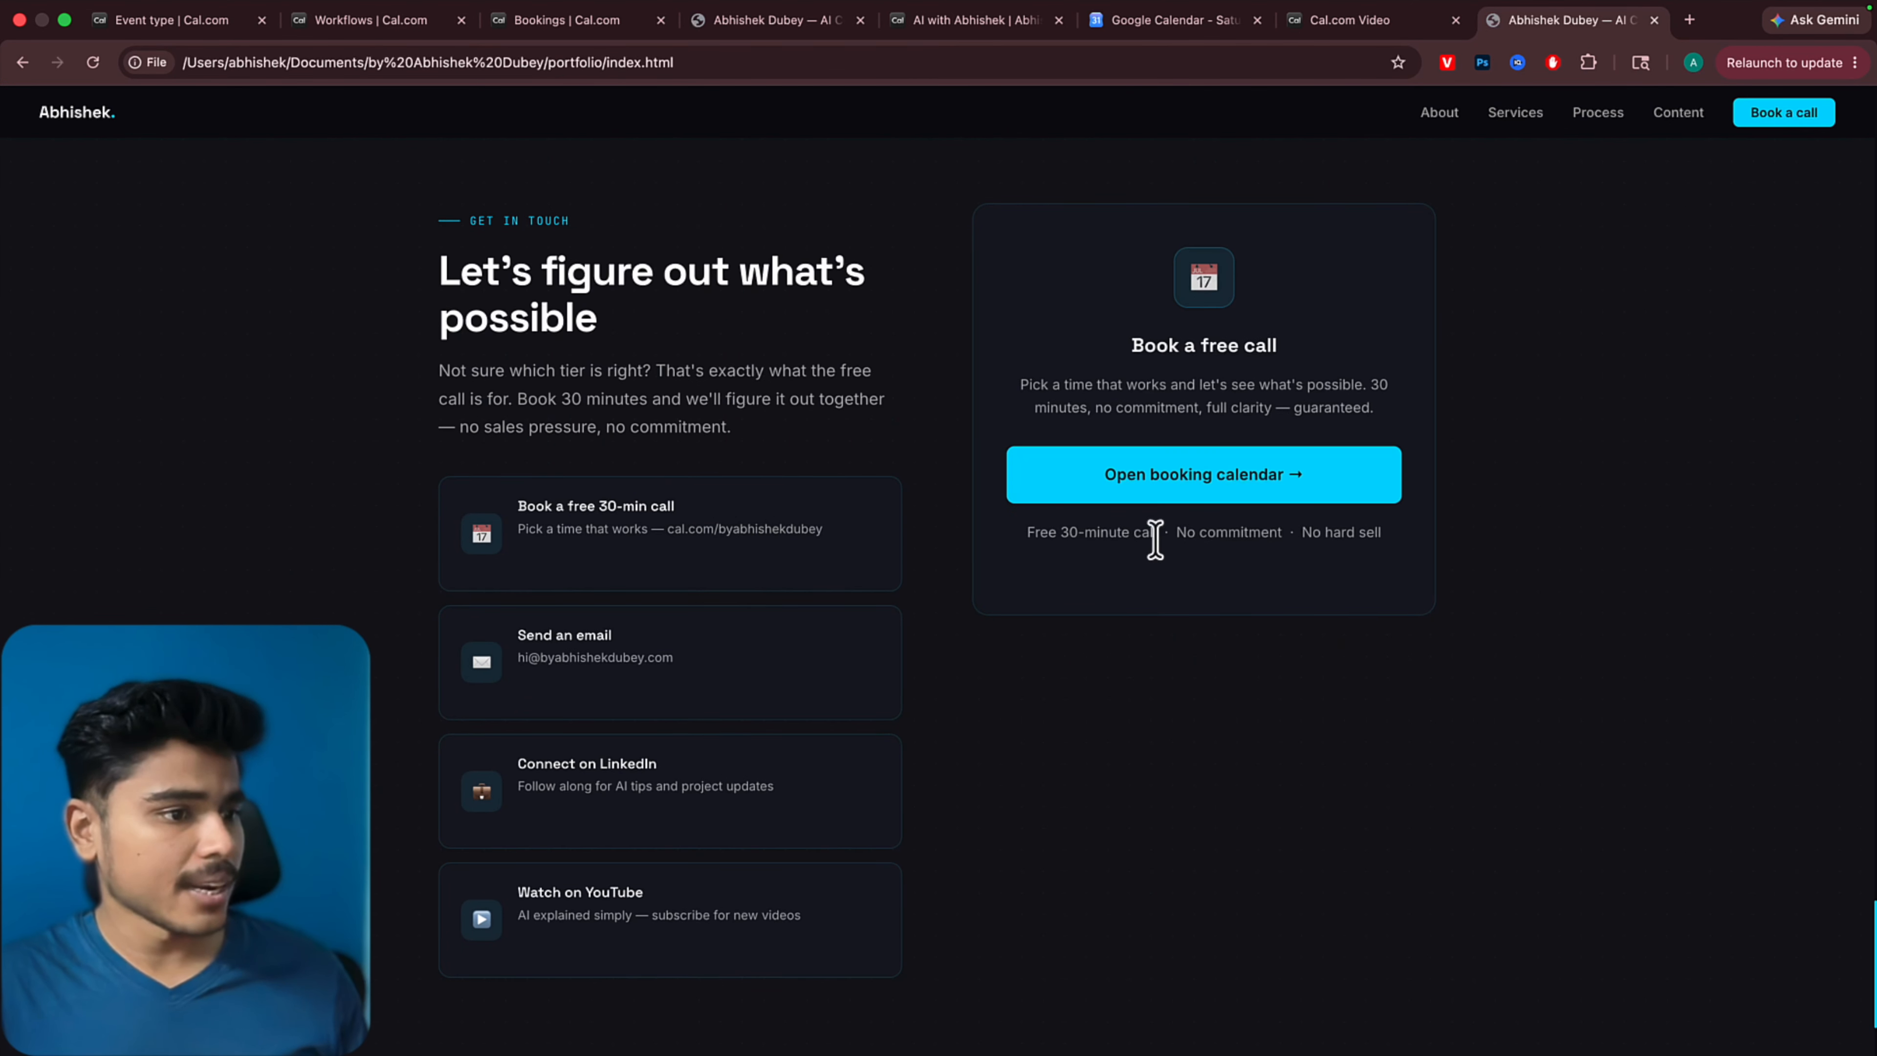
pyautogui.click(704, 575)
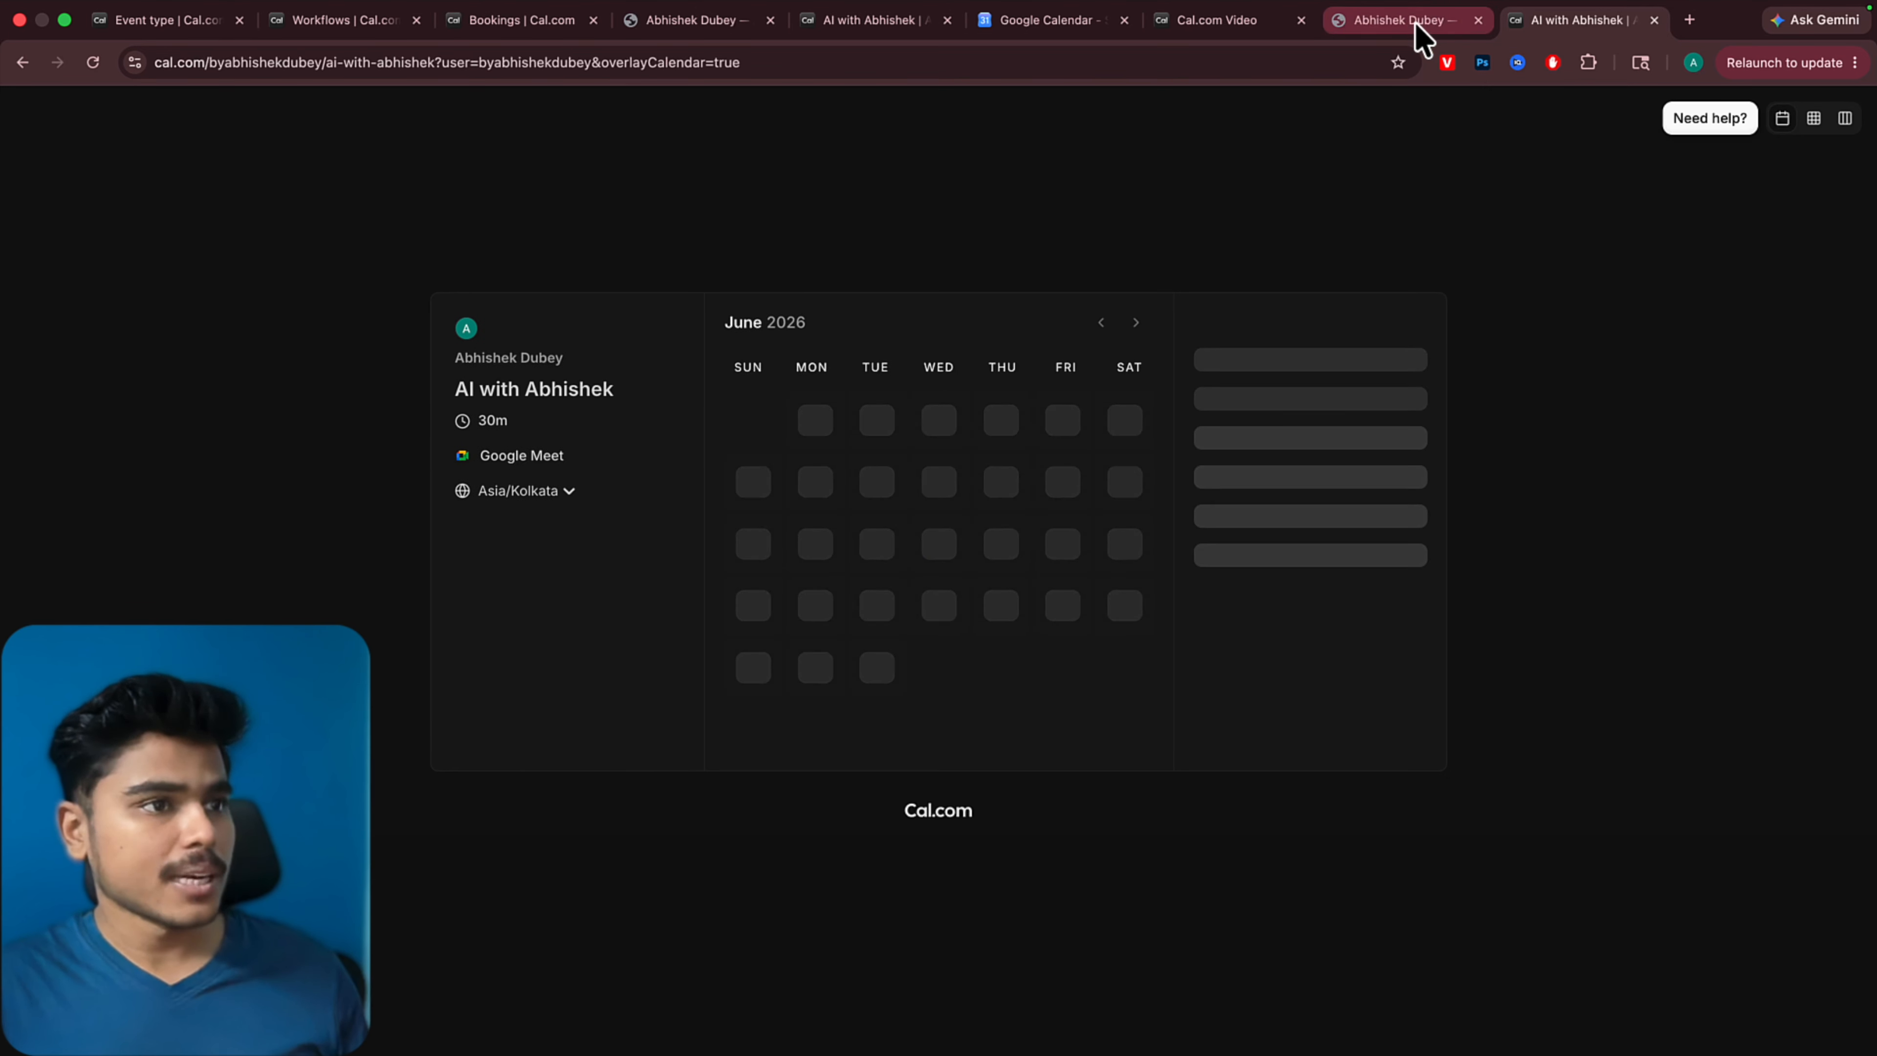
pyautogui.click(1419, 24)
pyautogui.click(652, 661)
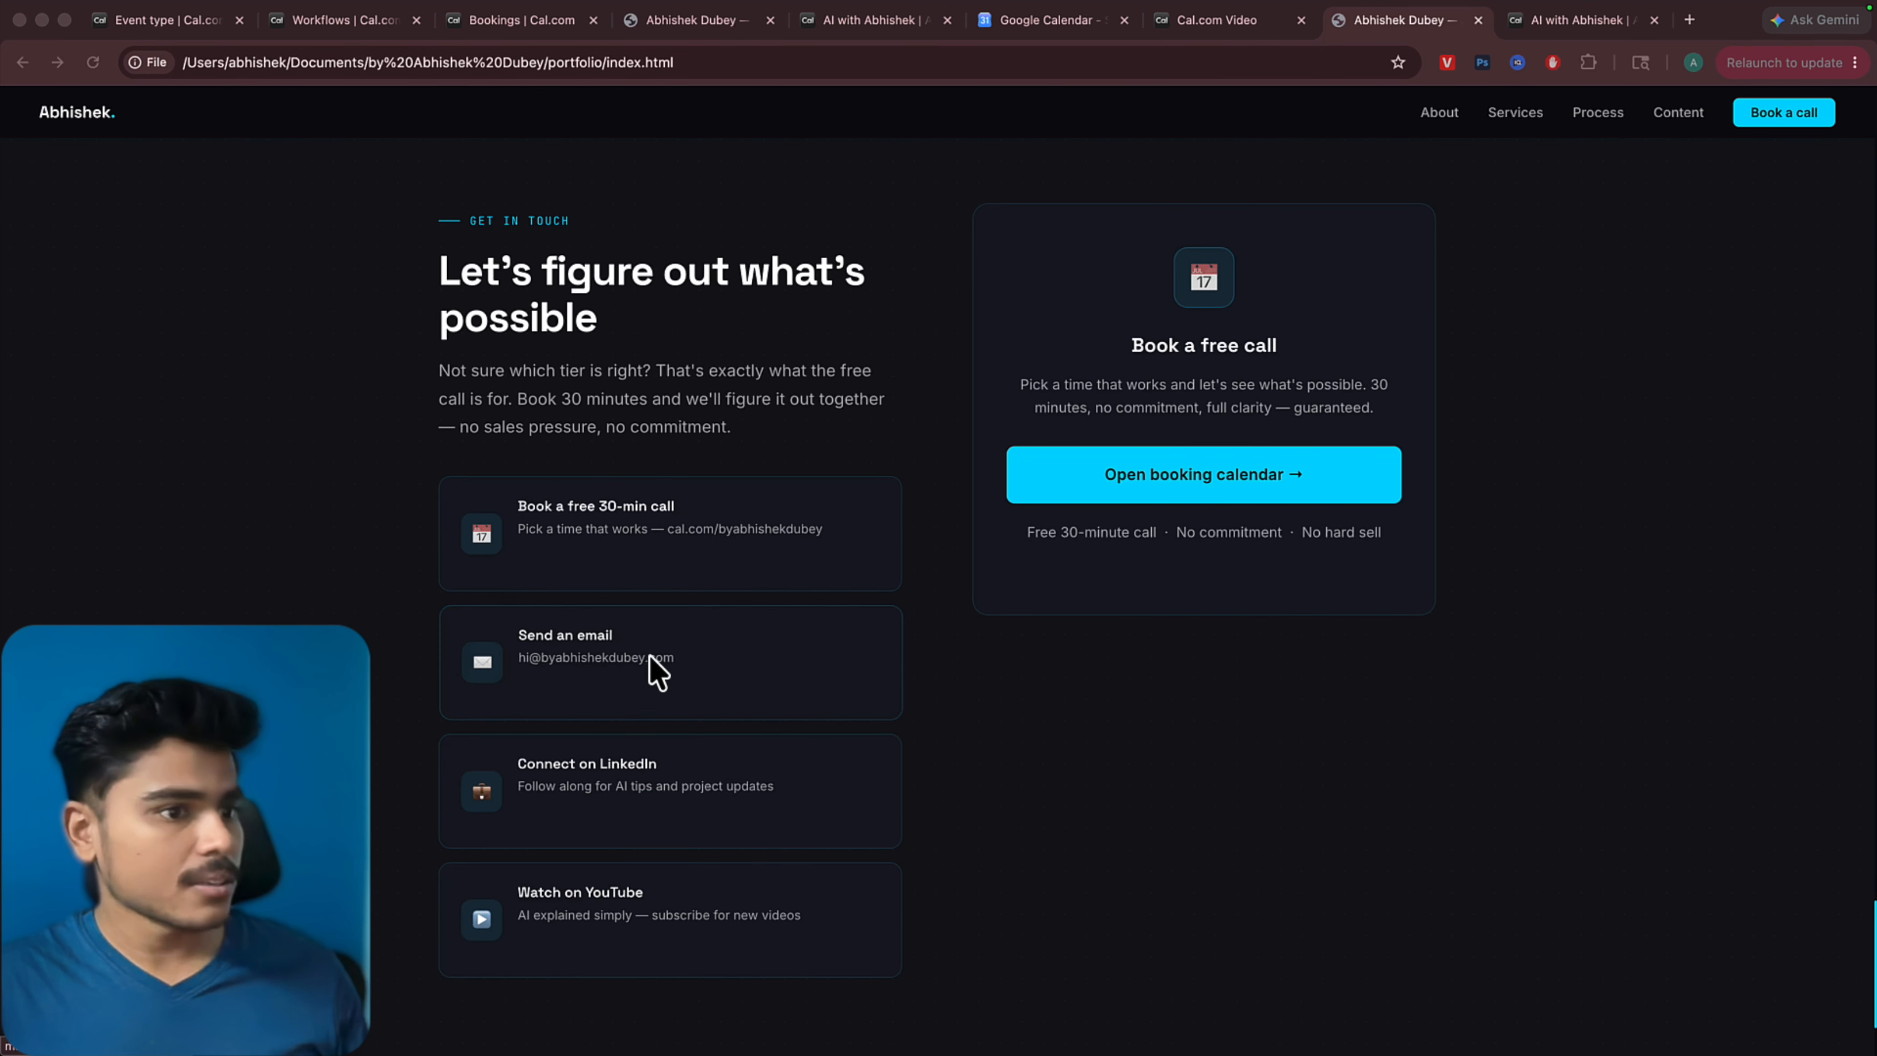
pyautogui.click(1193, 494)
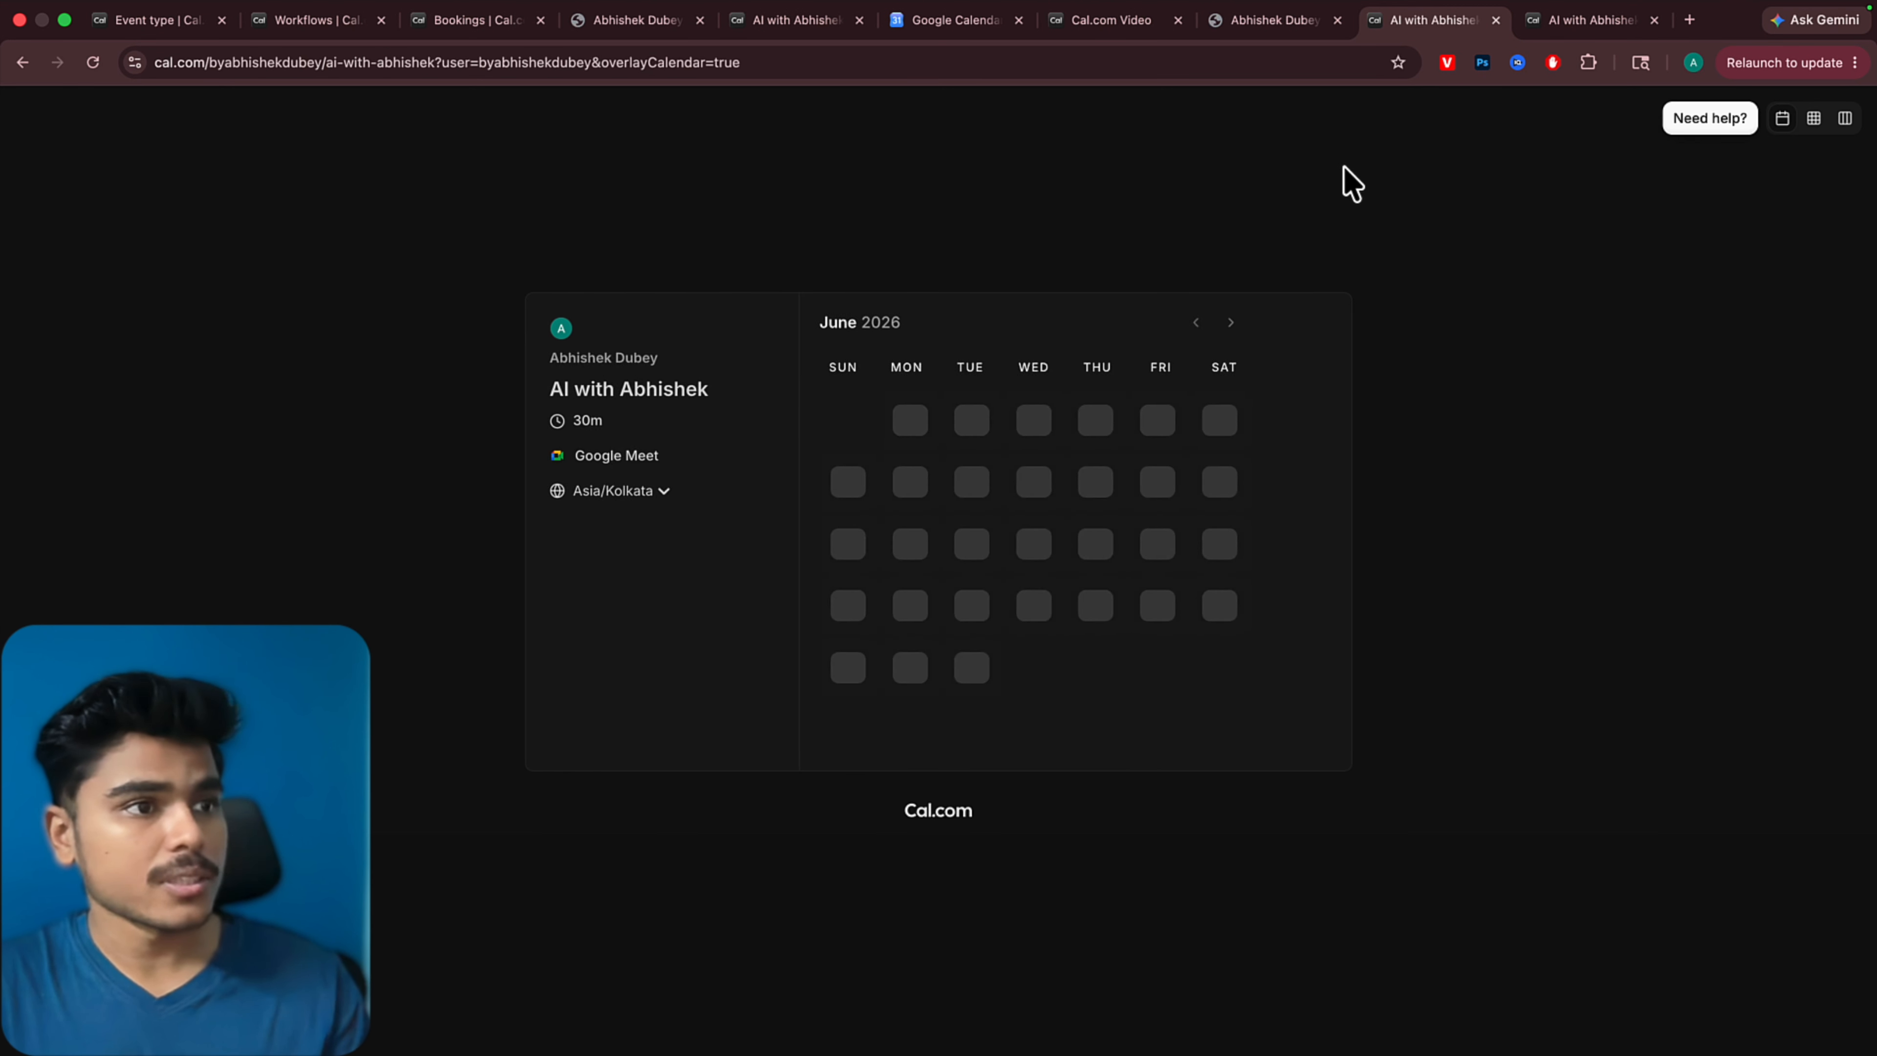
pyautogui.click(1230, 30)
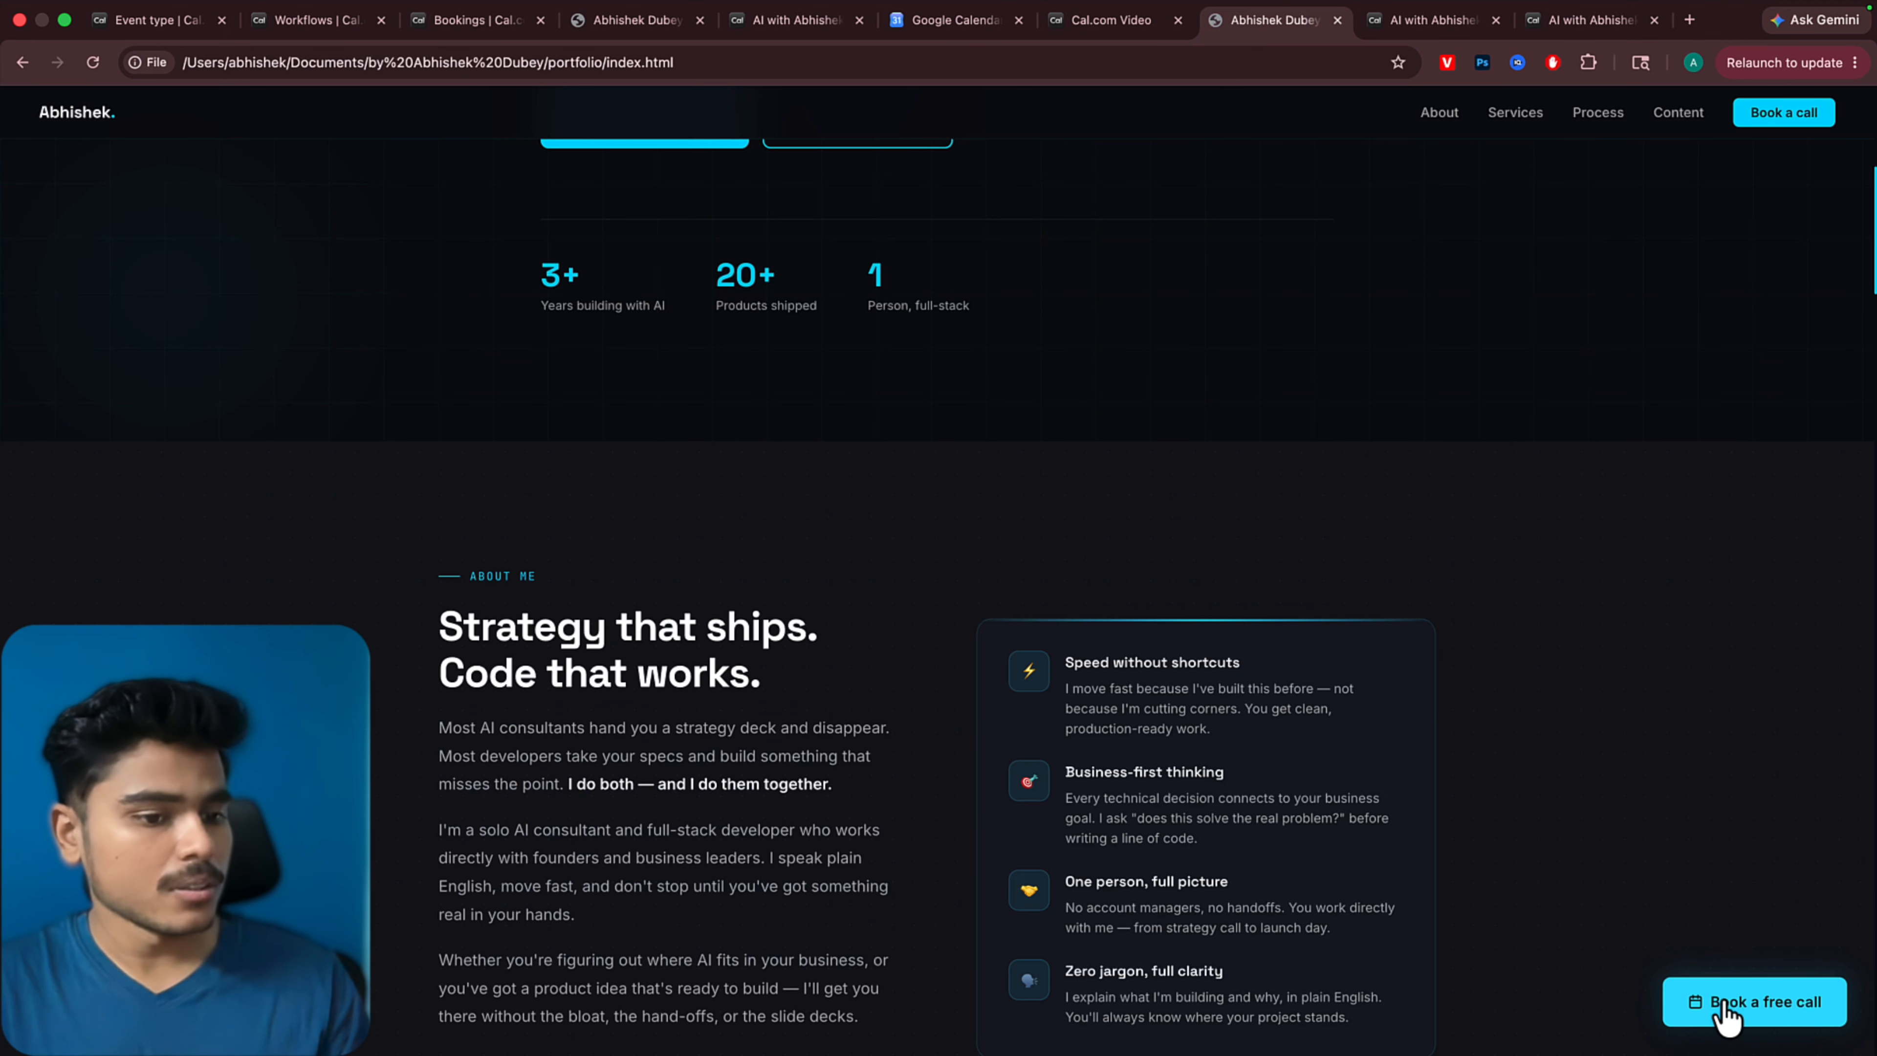
# Have Claude Code make the three book-call buttons open cal.com directly instead of the page bottom, and reload the portfolio in the browser
pyautogui.click(1726, 1005)
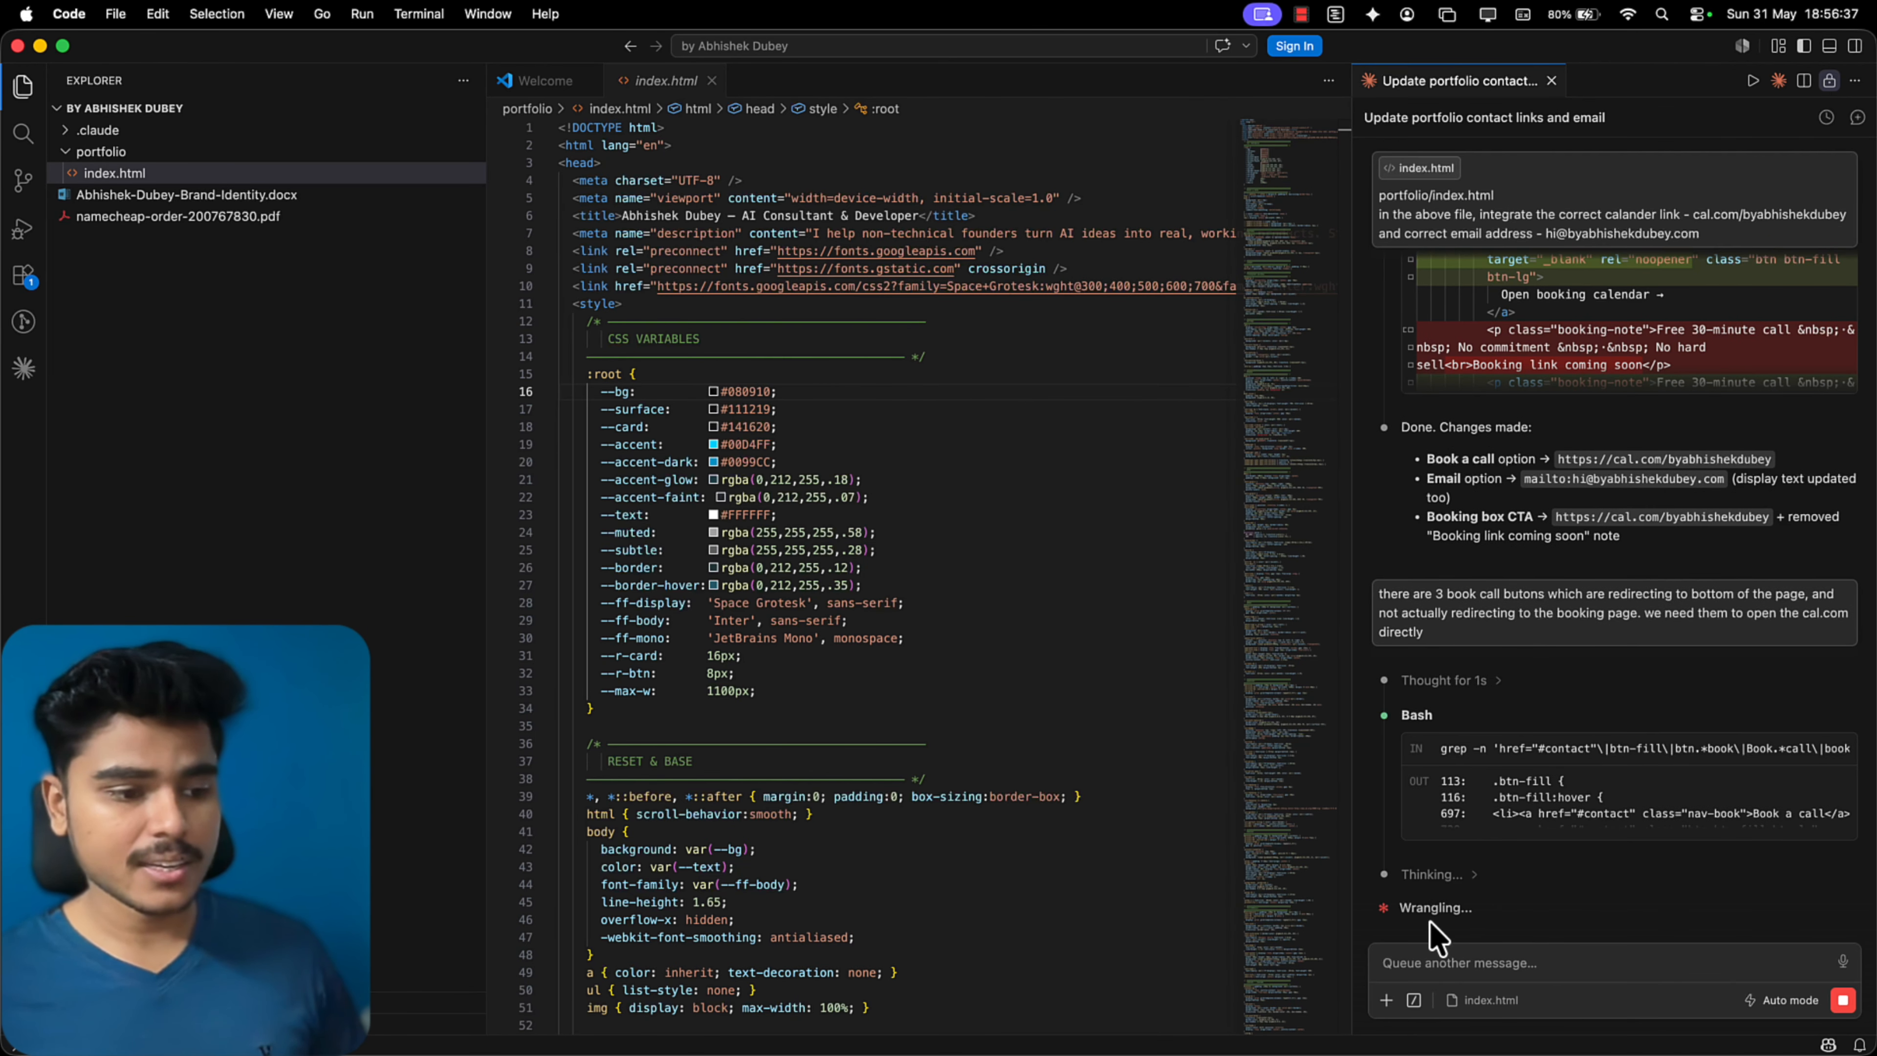
pyautogui.press('super+Tab')
pyautogui.click(93, 62)
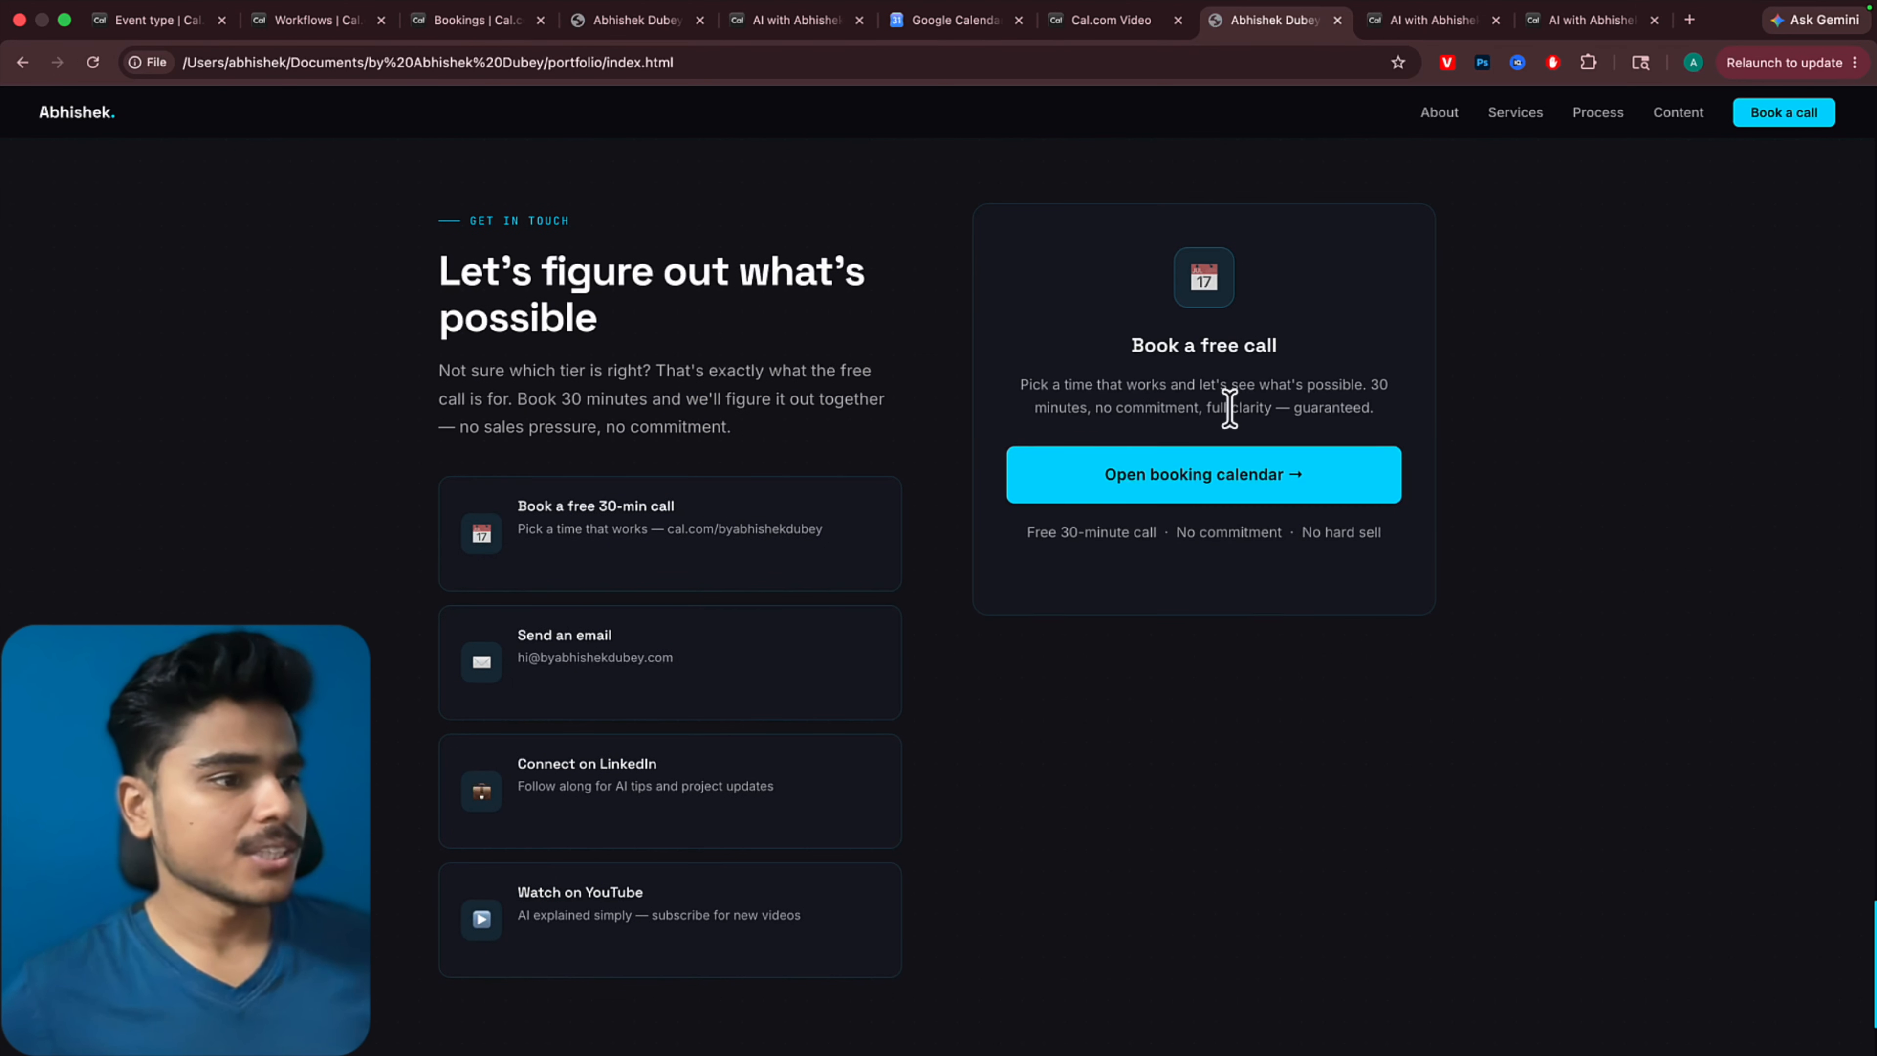
# Return to VS Code and send Claude Code a follow-up about the booking button, beginning "the one on the navbar is"
pyautogui.press('super+Tab')
pyautogui.click(1462, 962)
pyautogui.write('the one on th')
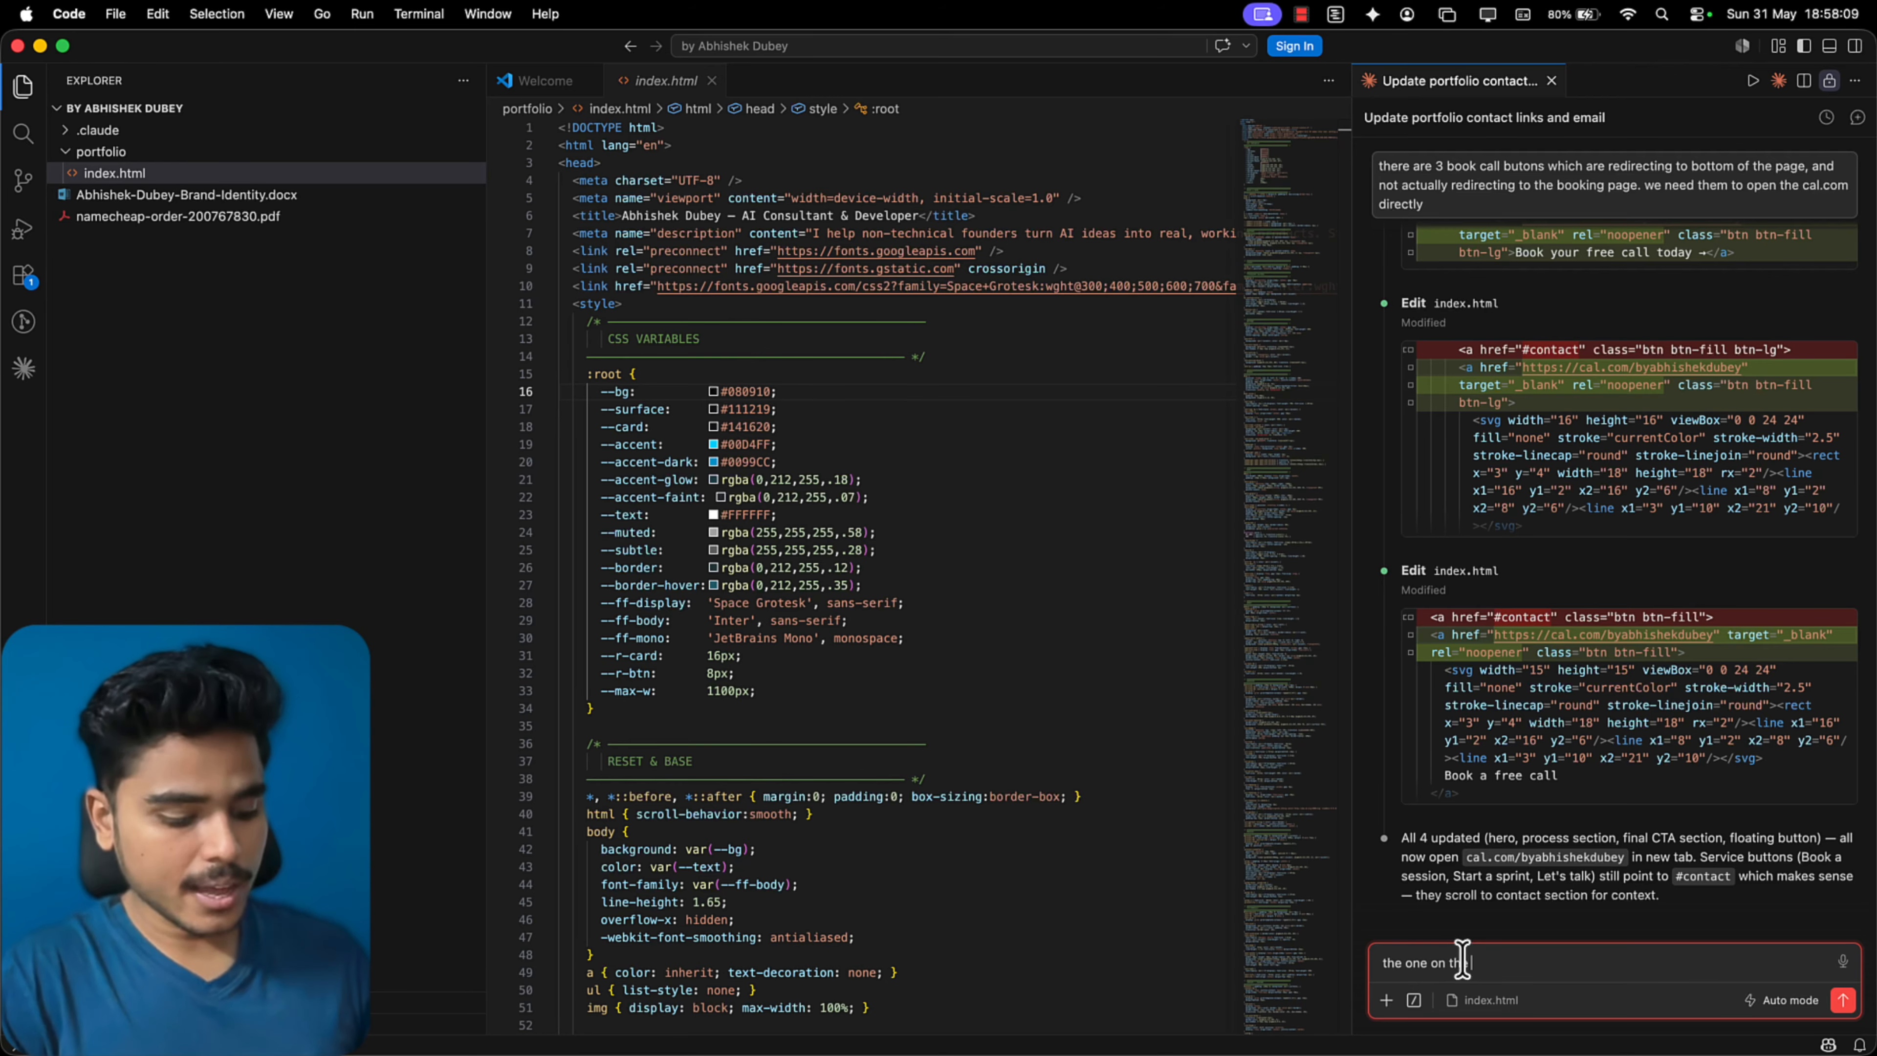
pyautogui.write('e navbar is')
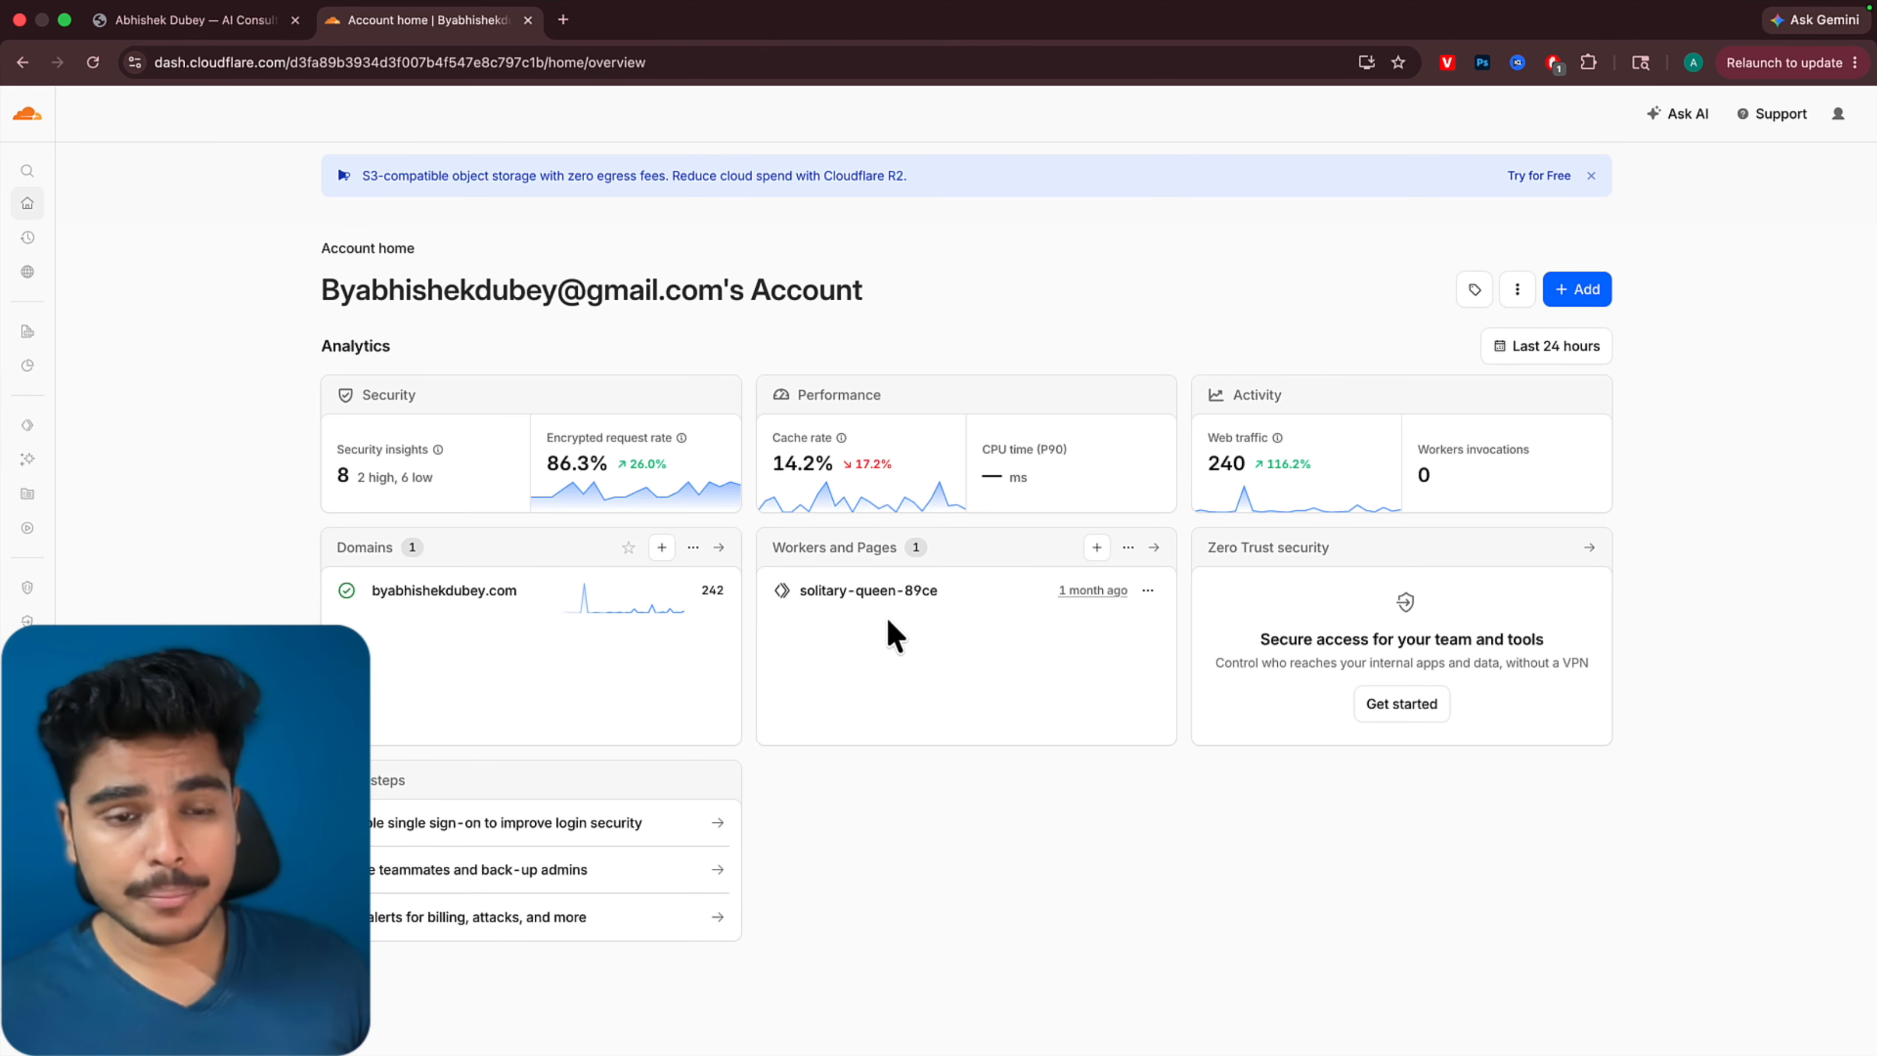
# In Cloudflare, upload the updated index.html as a new deployment of the solitary-queen-89ce Worker and deploy it
pyautogui.click(866, 593)
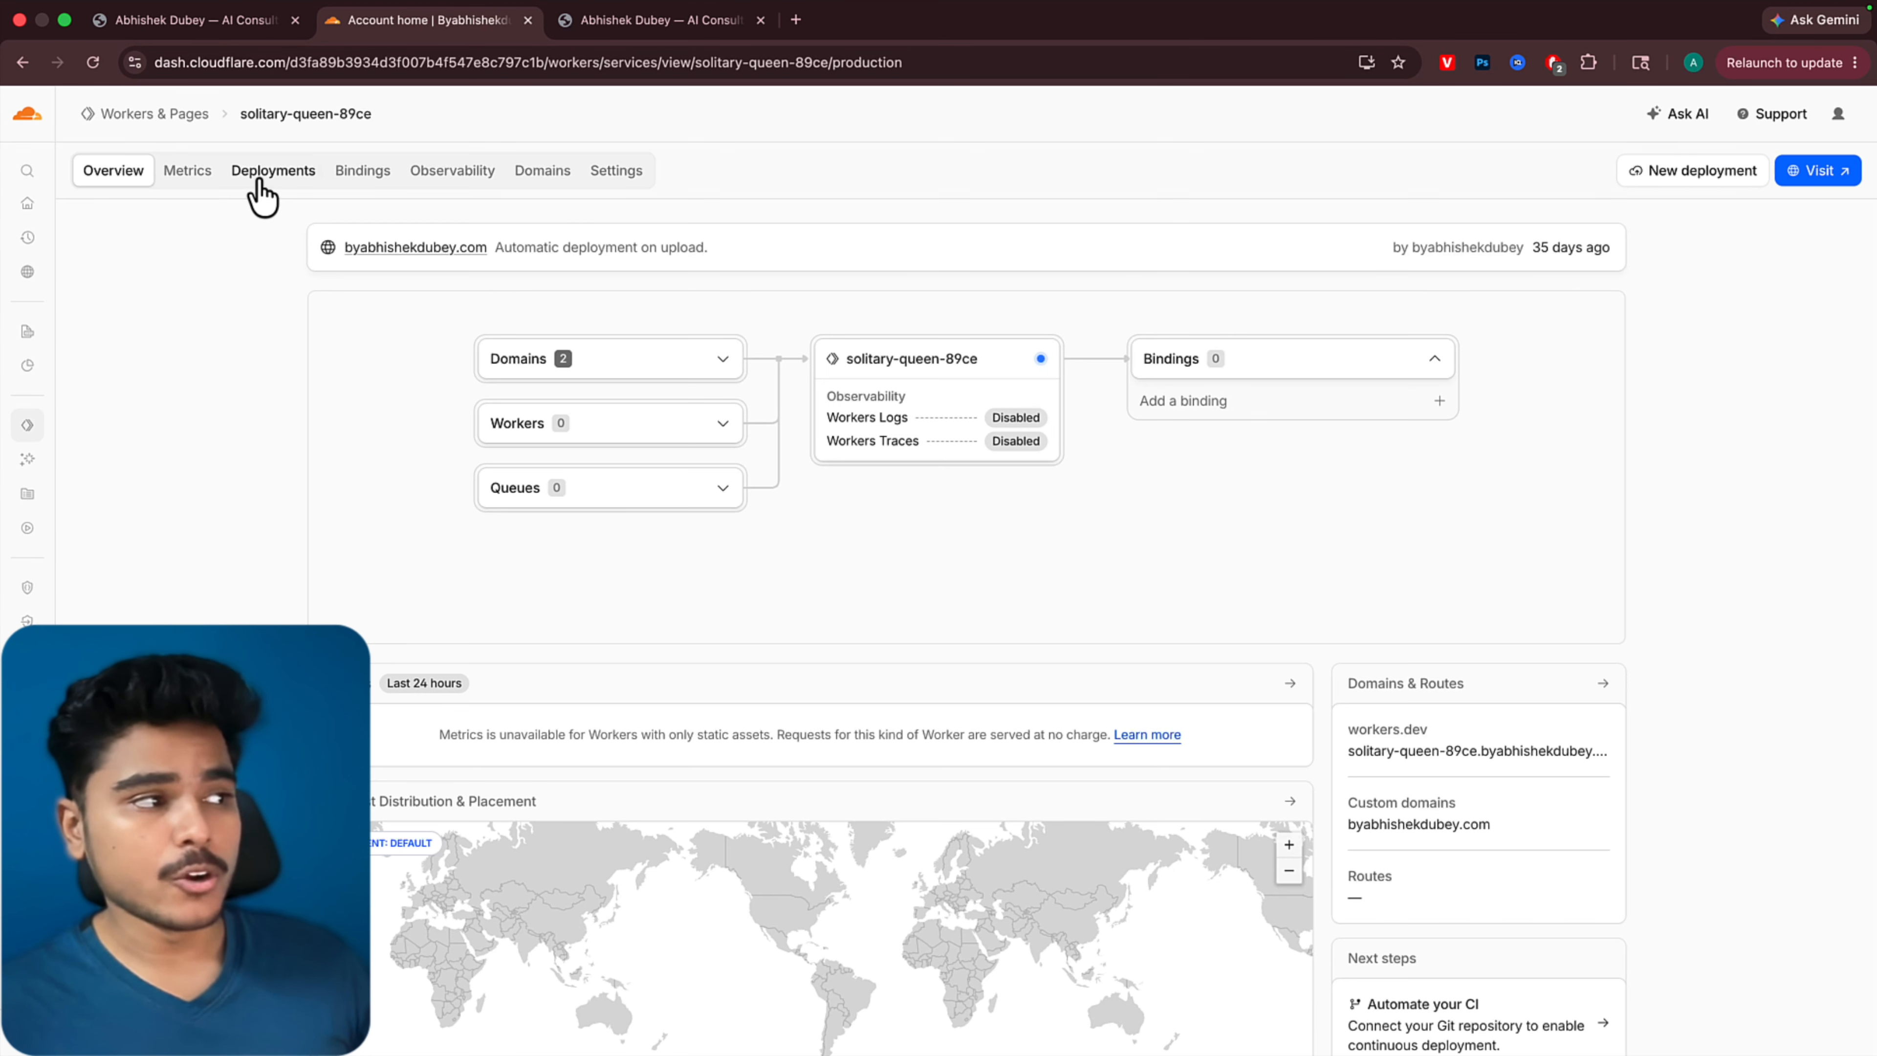
pyautogui.click(259, 178)
pyautogui.click(1700, 171)
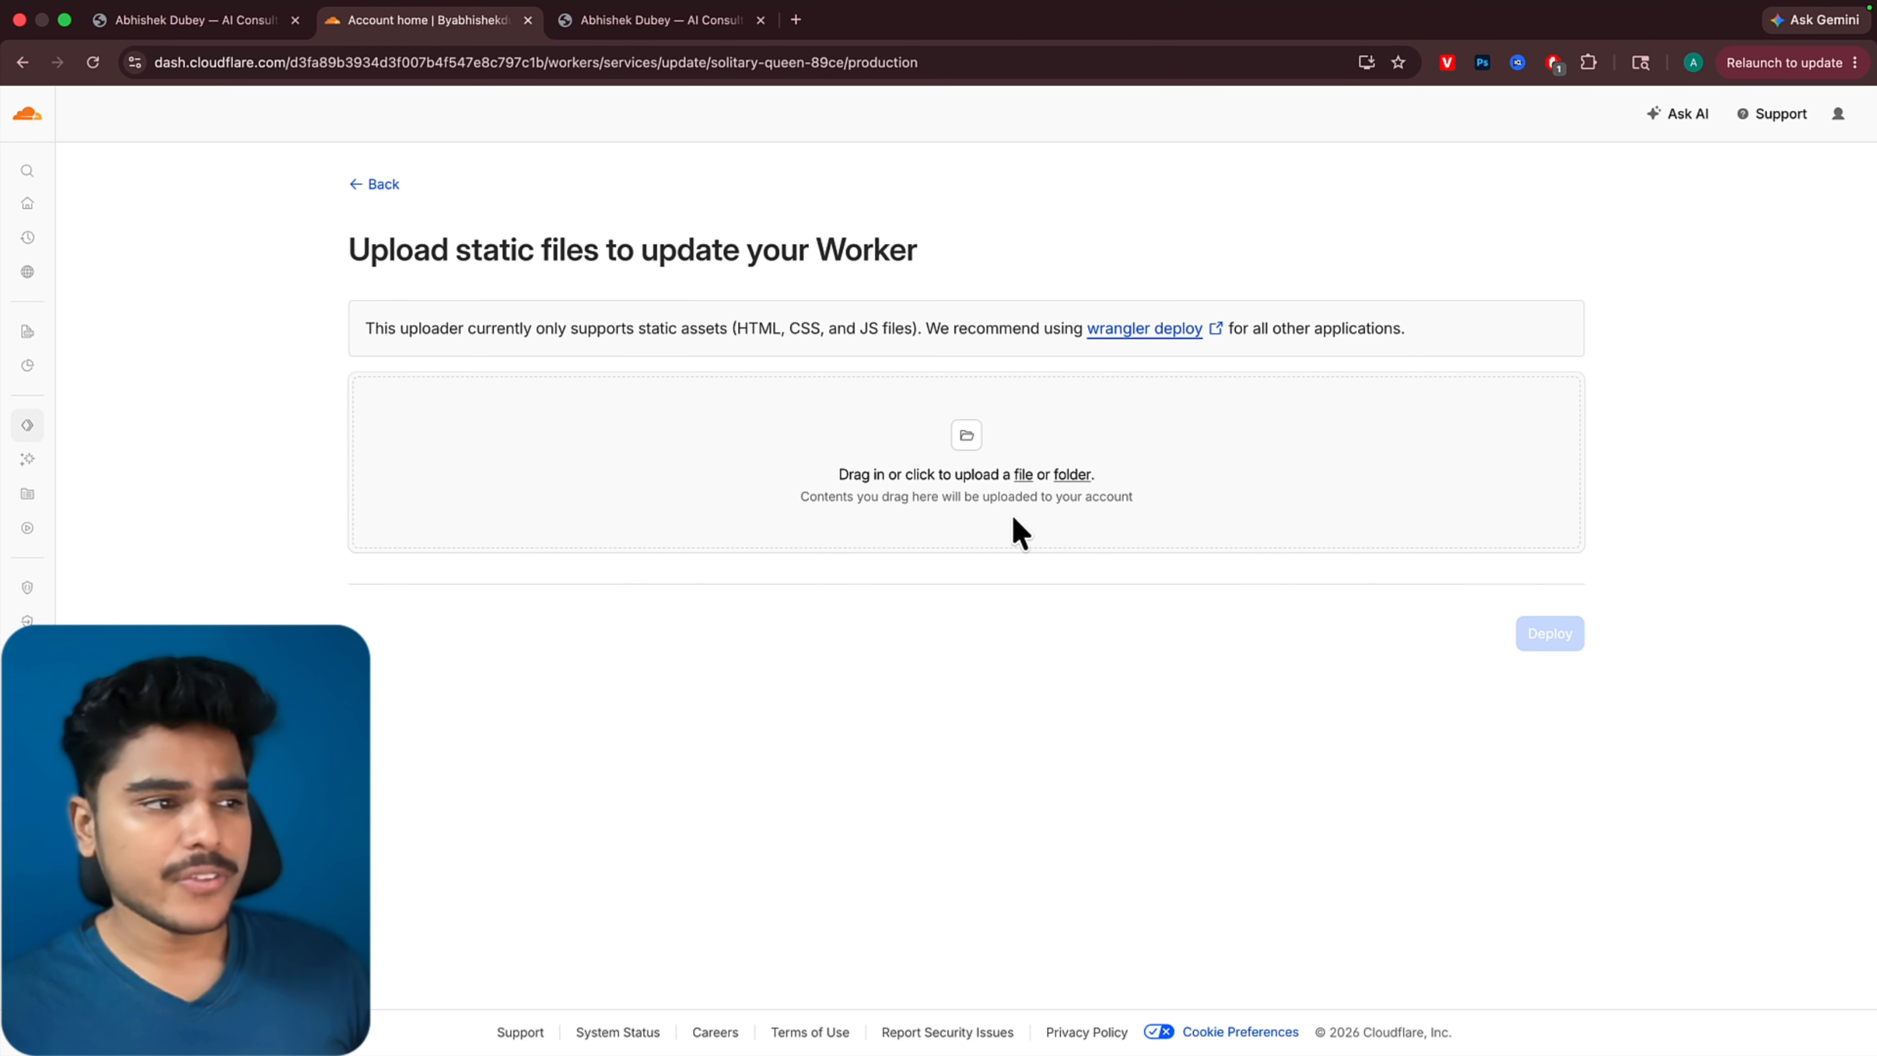
pyautogui.click(1022, 477)
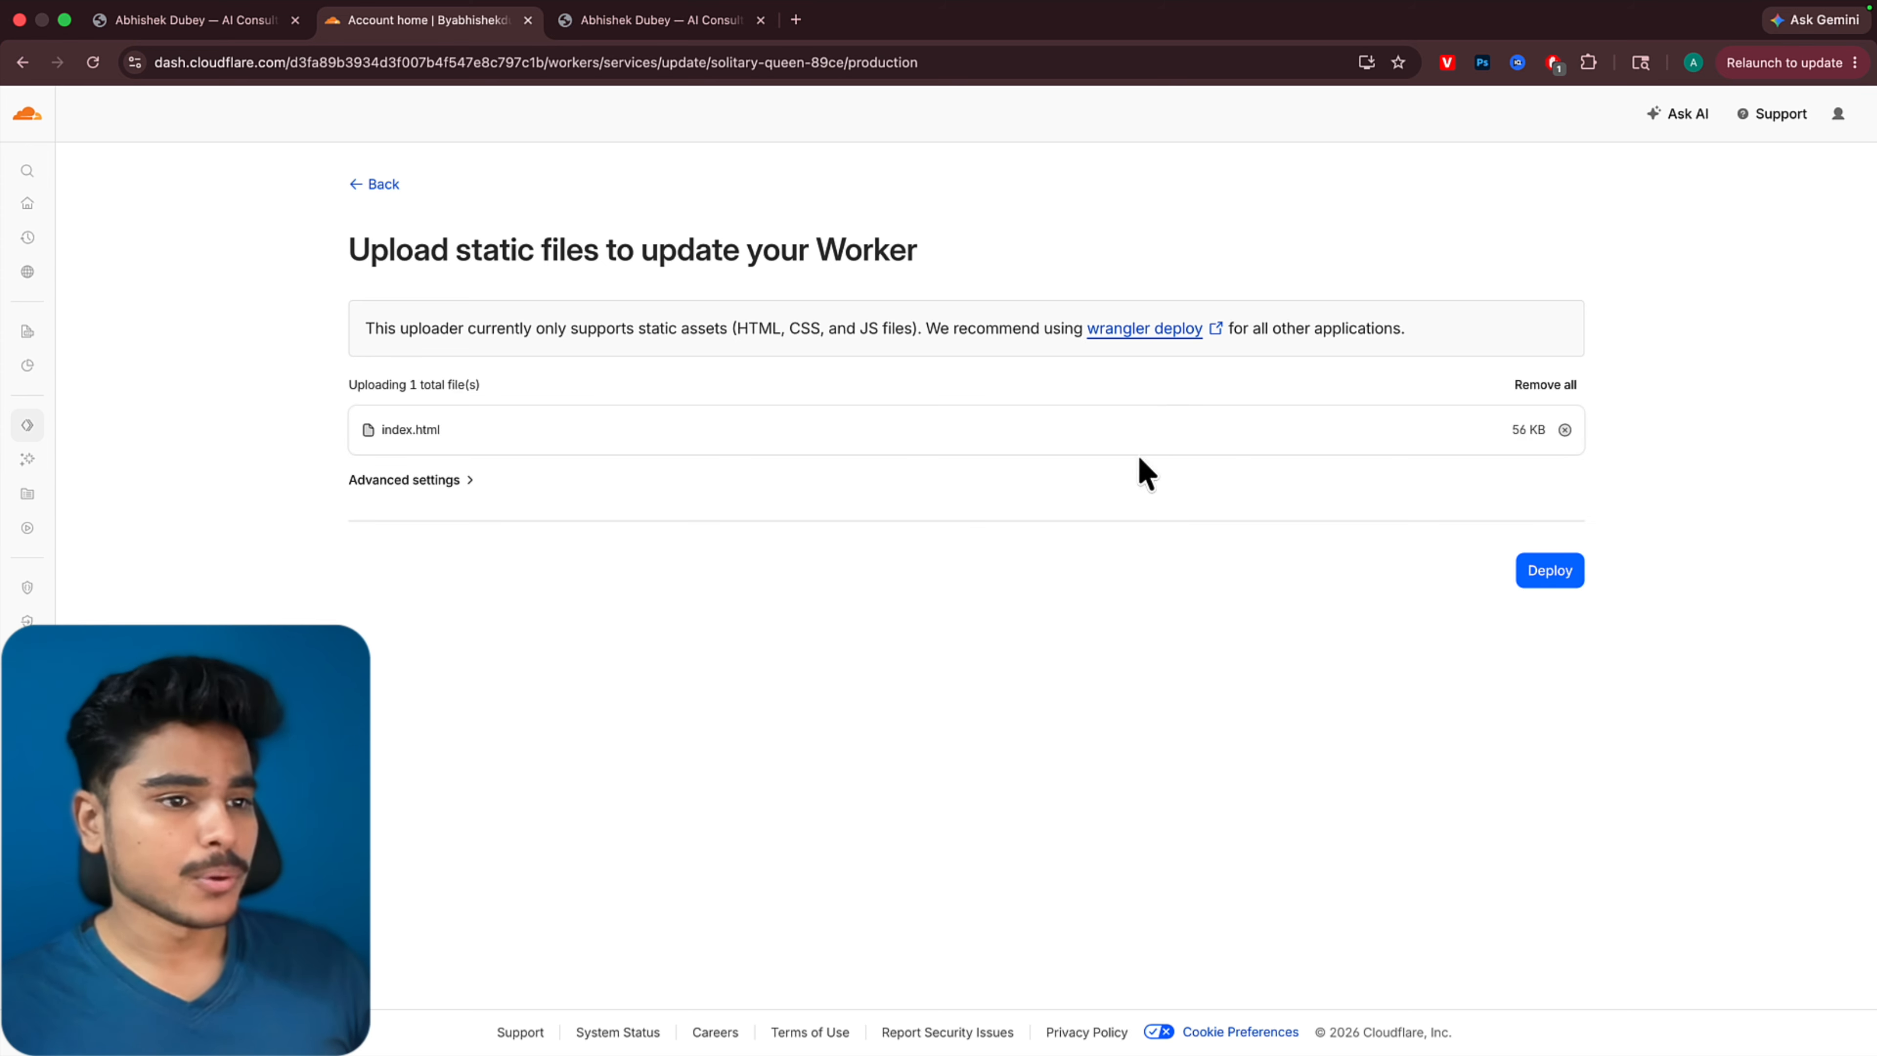
pyautogui.click(1541, 577)
# Test the navbar's Book a call button on the live portfolio site and return to the site
pyautogui.hotkey('ctrl', 'Tab')
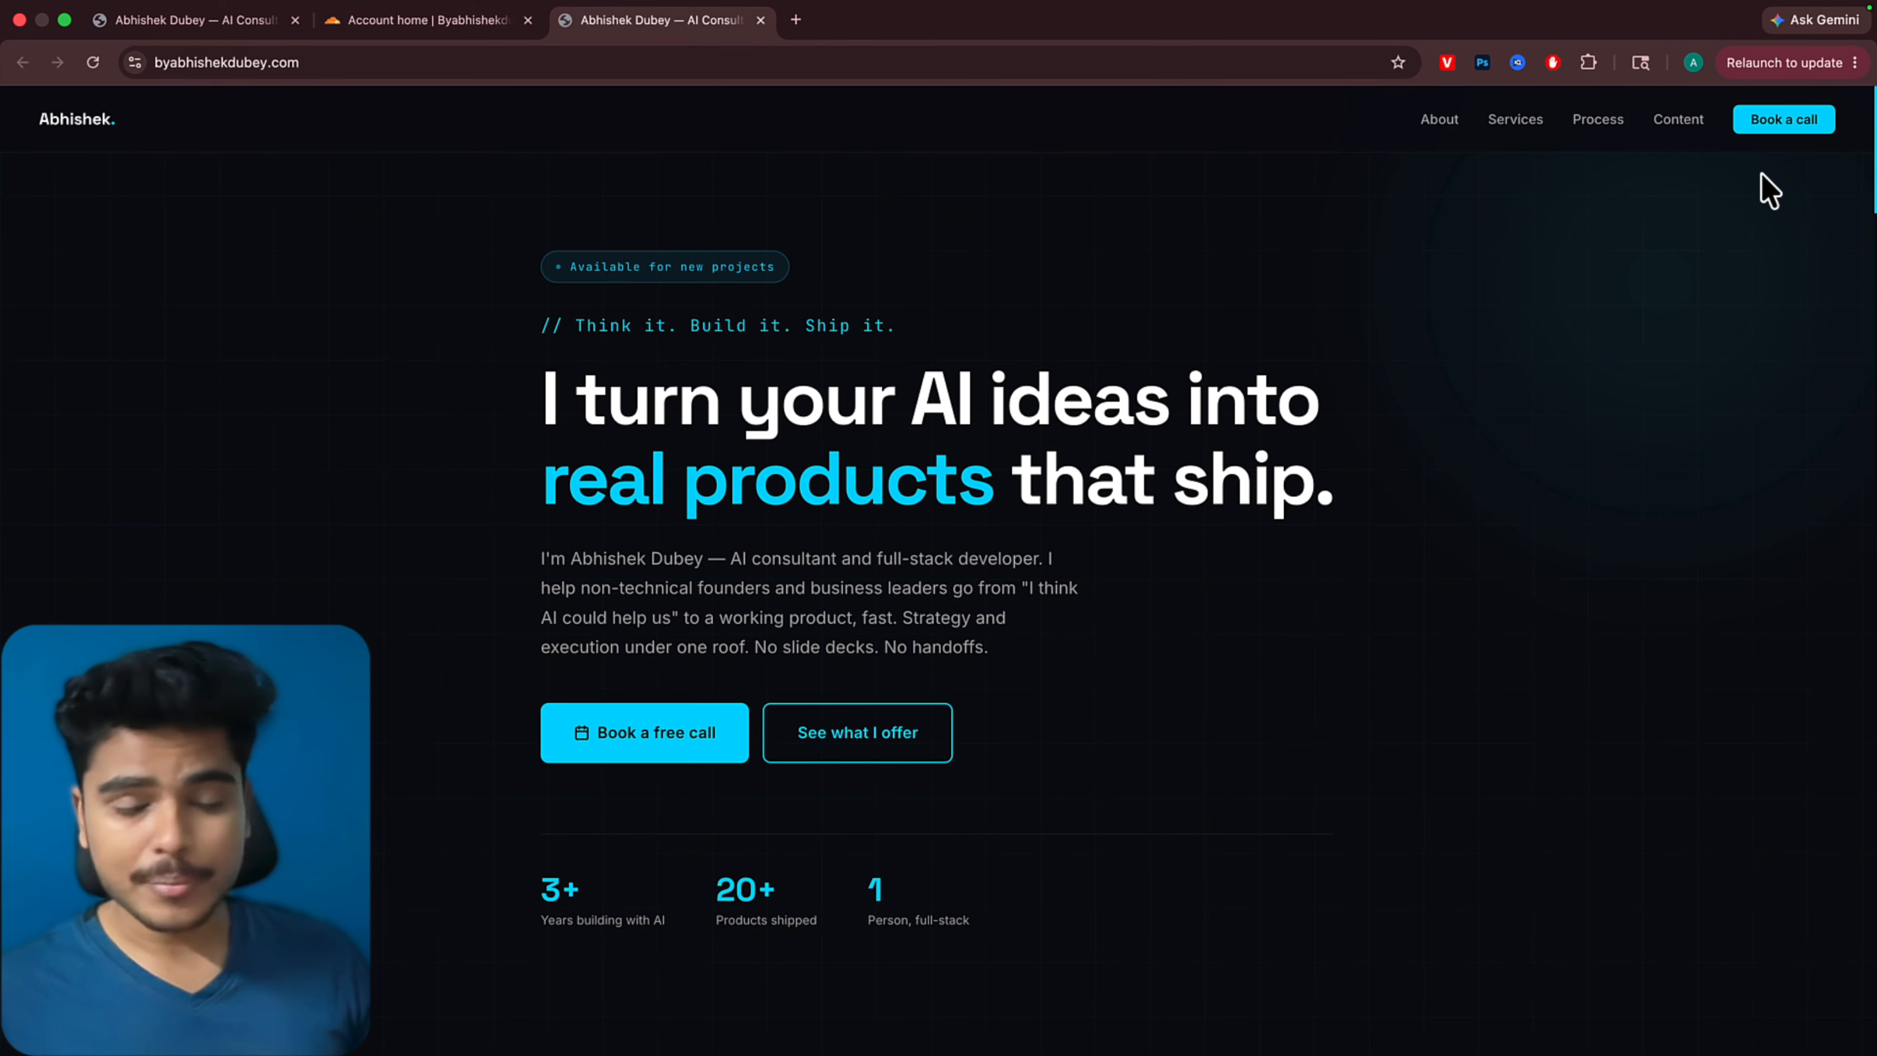
pyautogui.click(1781, 133)
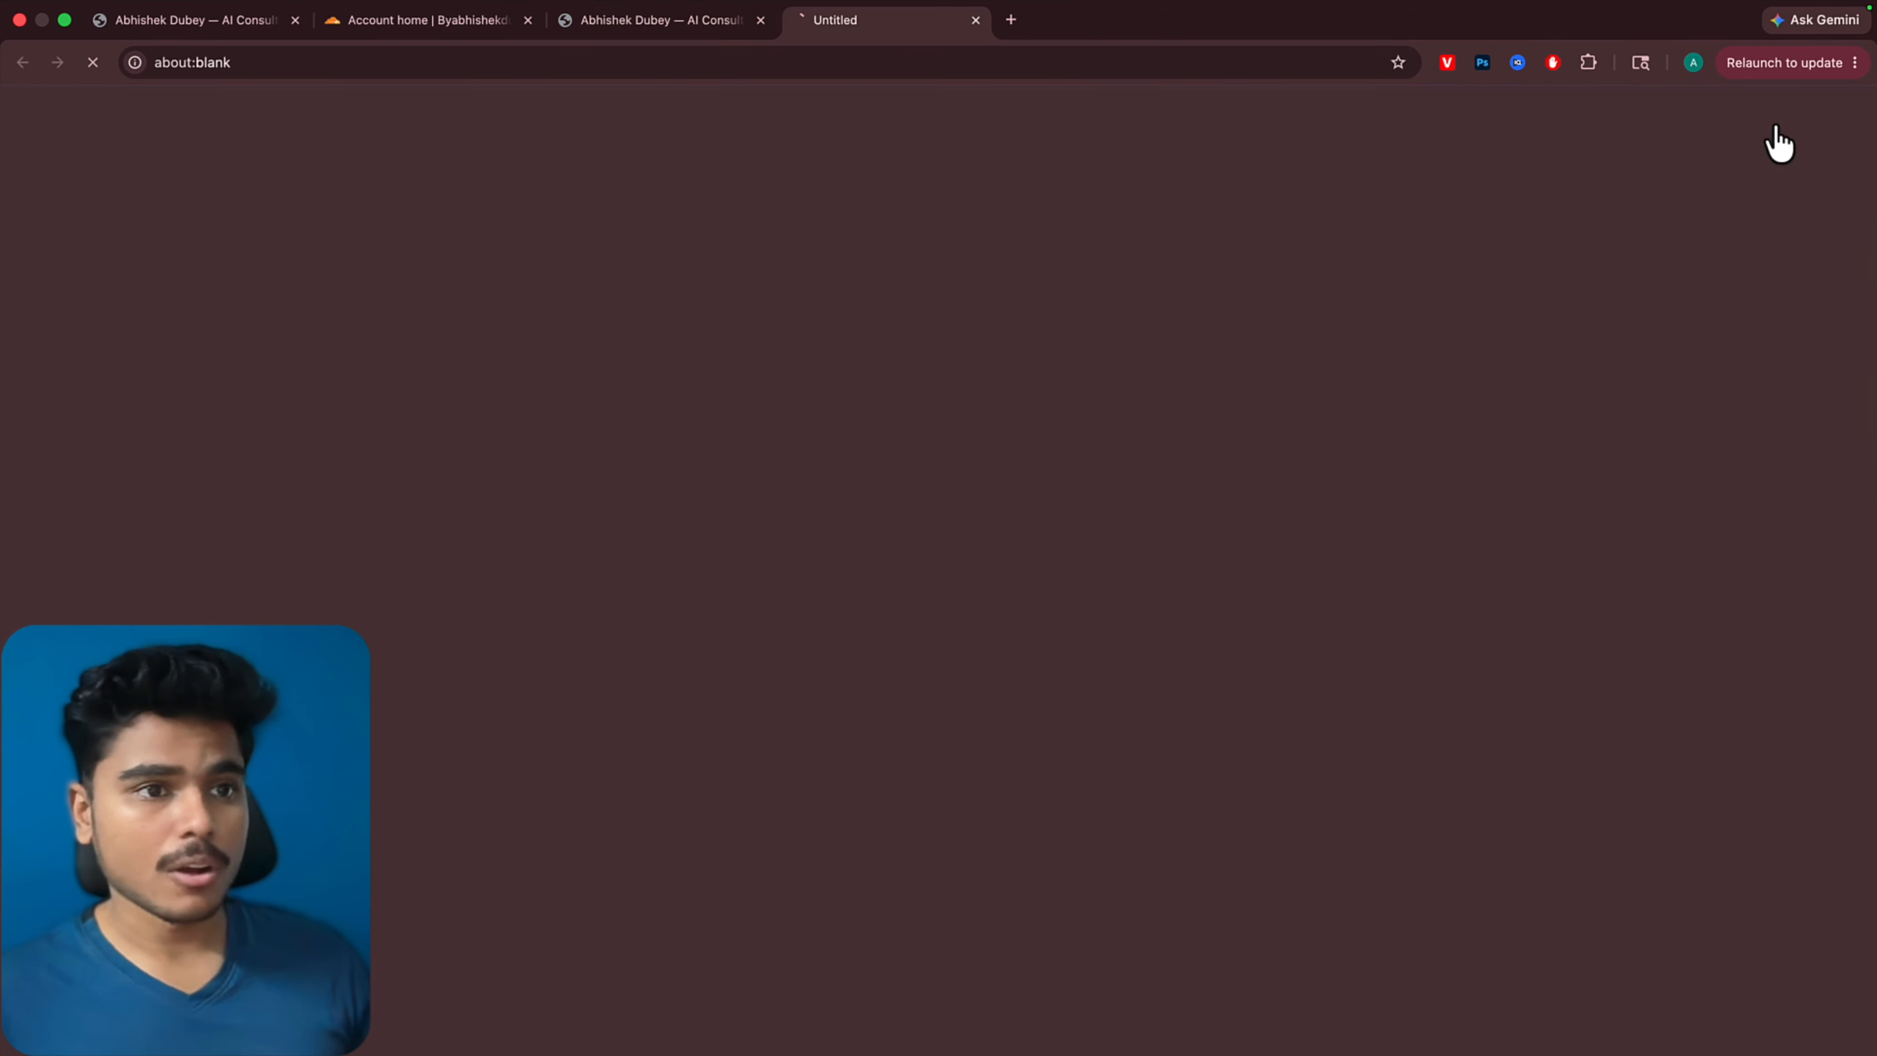
pyautogui.click(639, 33)
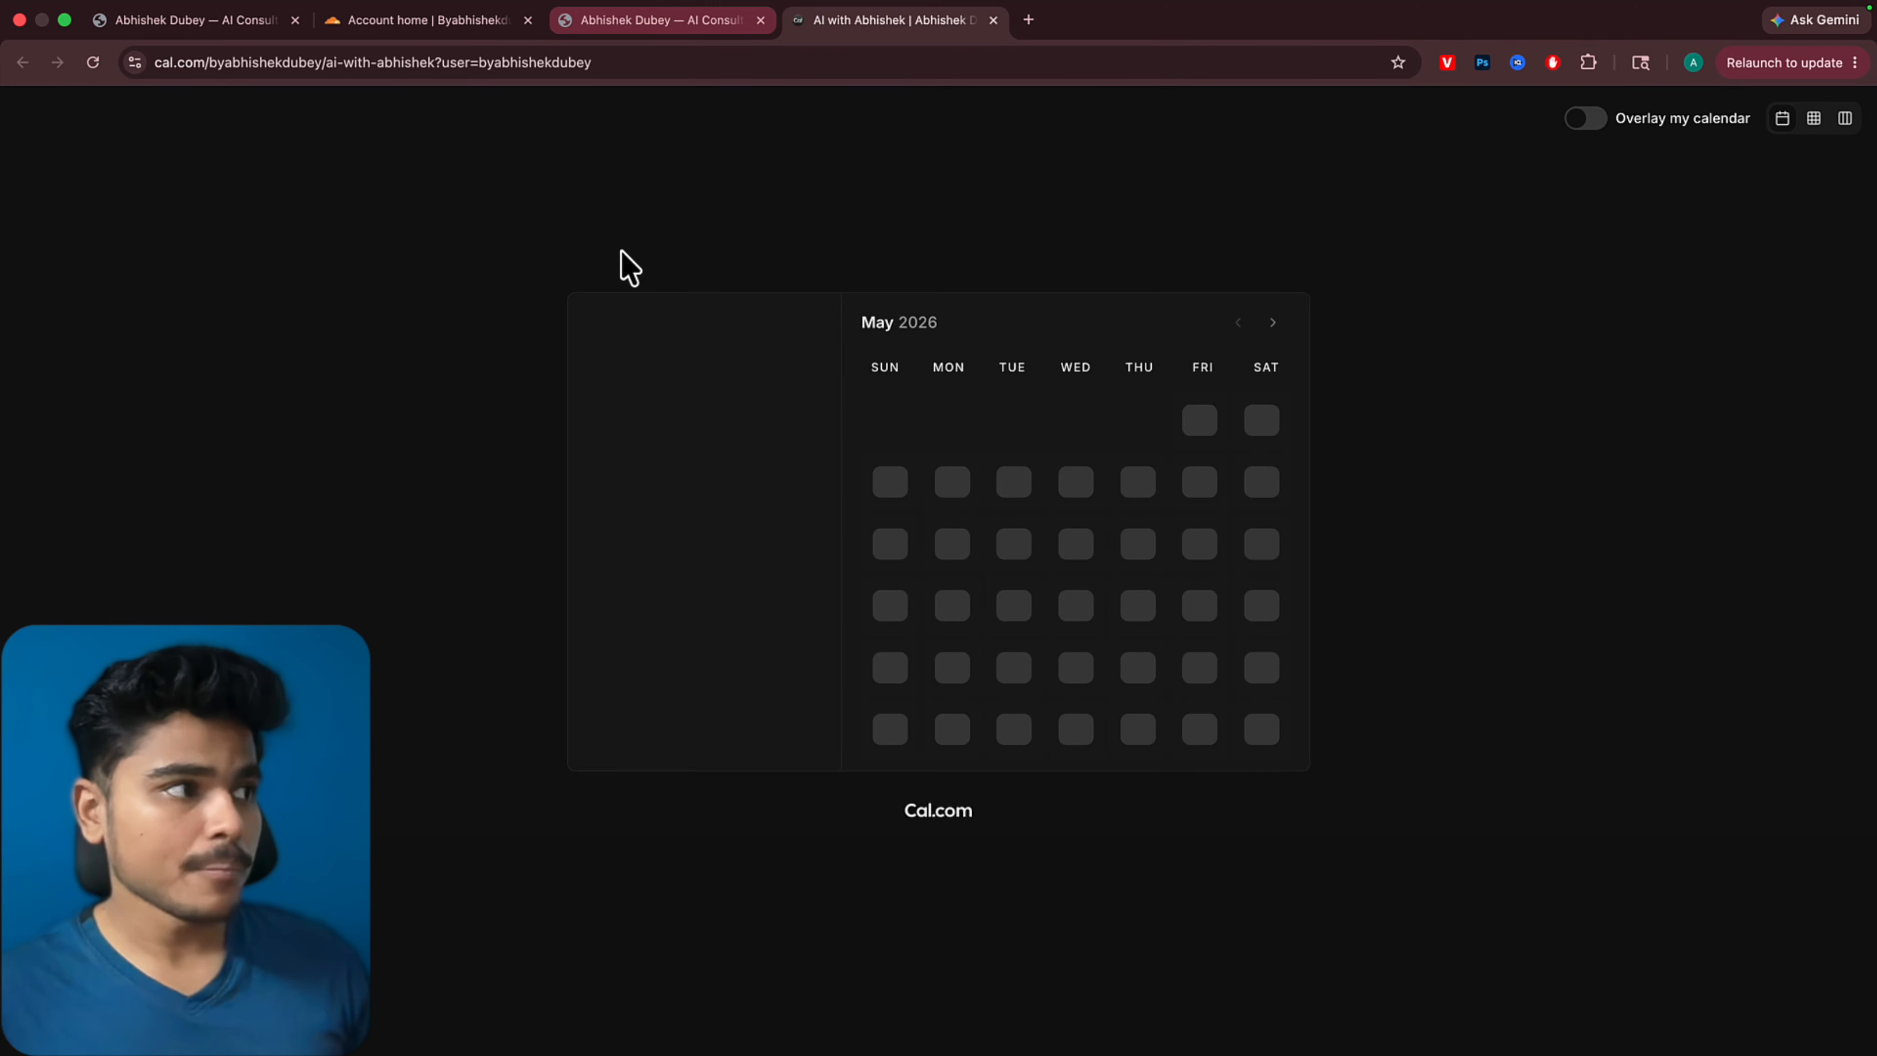